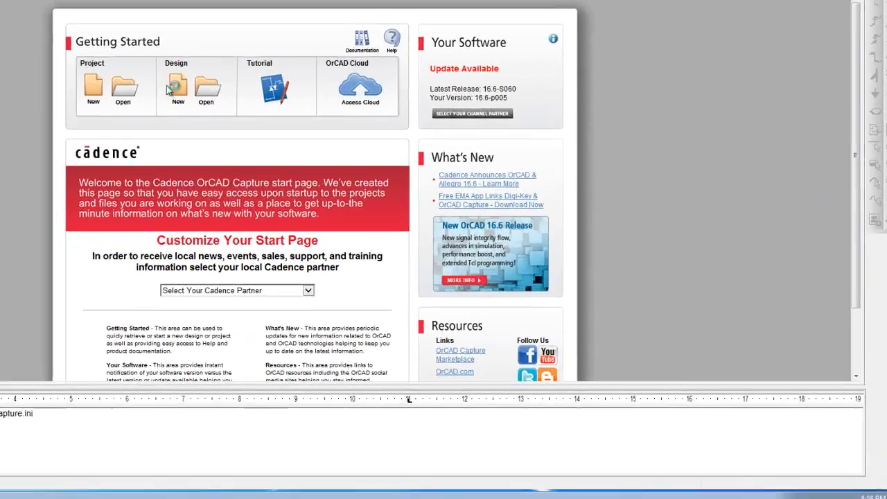
Step: Create a new Analog or Mixed A/D project named MYCASCODE in the Z:\AA folder
left_click(172, 87)
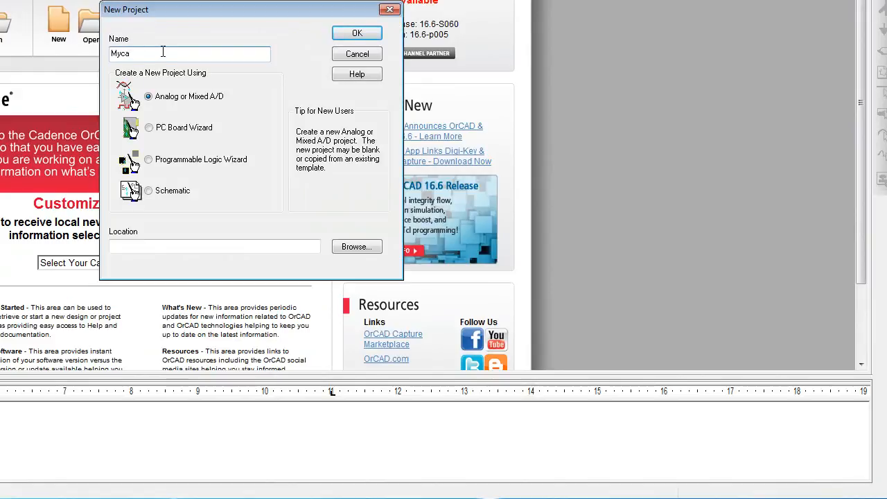
type("MyCASCODE")
left_click(352, 249)
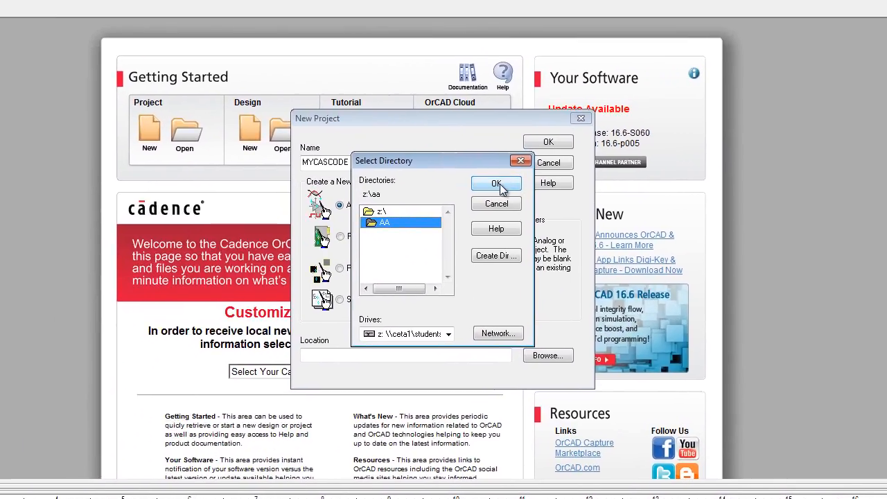
left_click(496, 184)
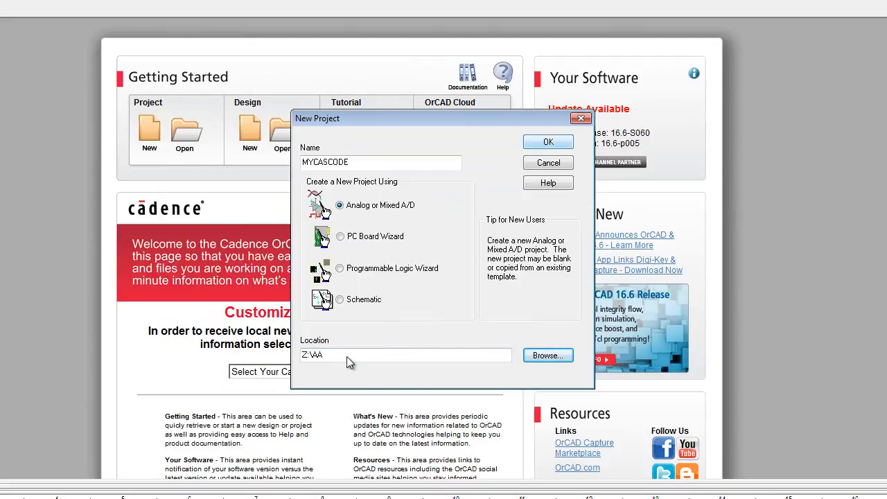
left_click(549, 142)
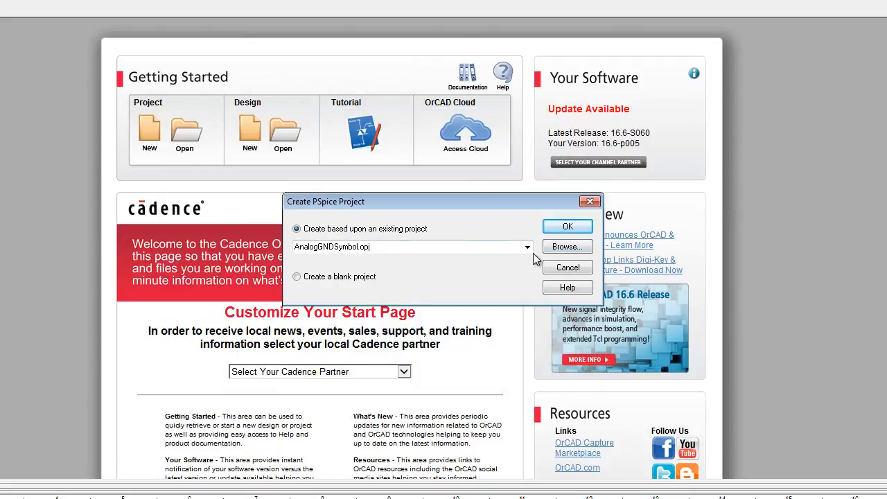
Step: Base the new PSpice project on the existing project Z:\AA\cascode.opj
left_click(555, 248)
left_click(367, 175)
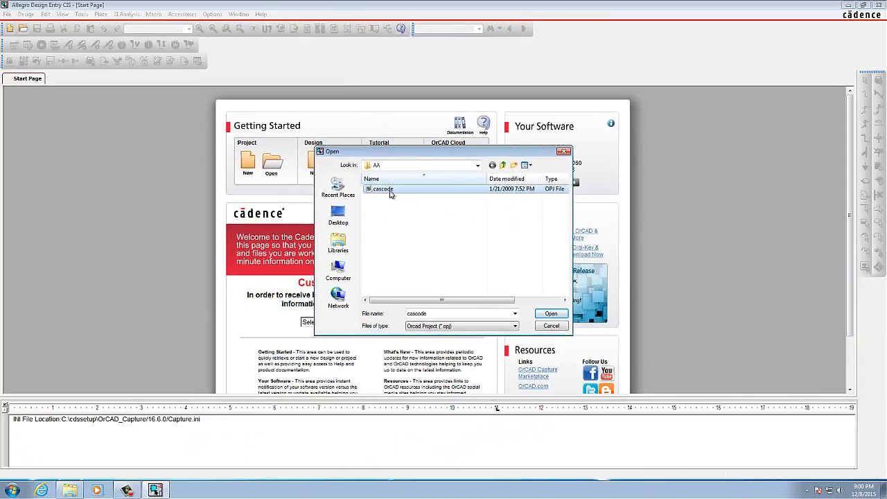
double_click(378, 184)
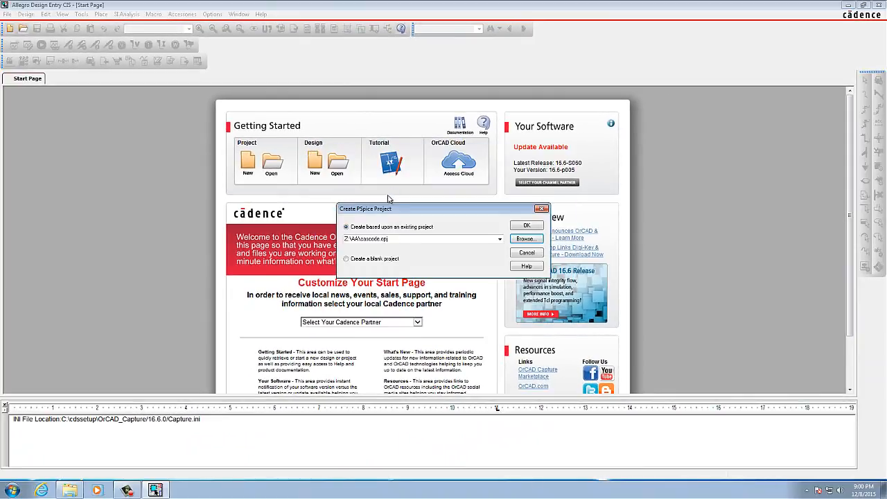
left_click(527, 226)
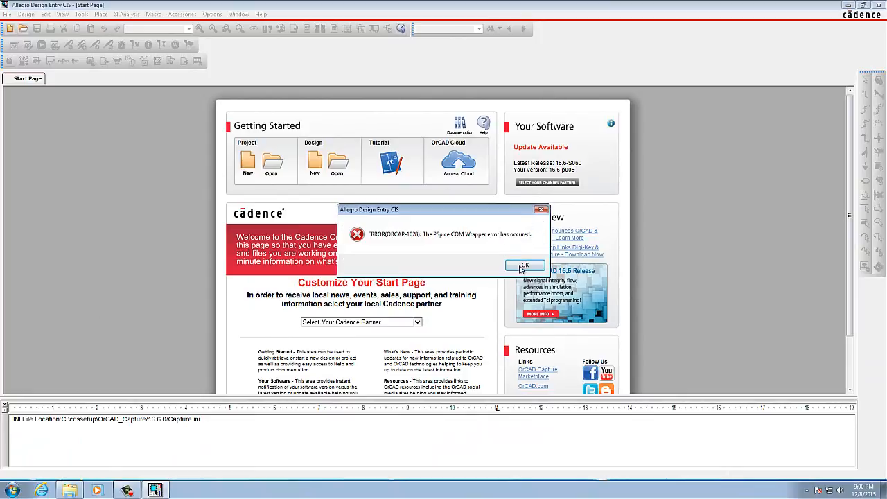
left_click(521, 266)
Step: Open schematic PAGE1 and delete zener diode D1 and both 2N1613 transistors from the cascode circuit
double_click(70, 137)
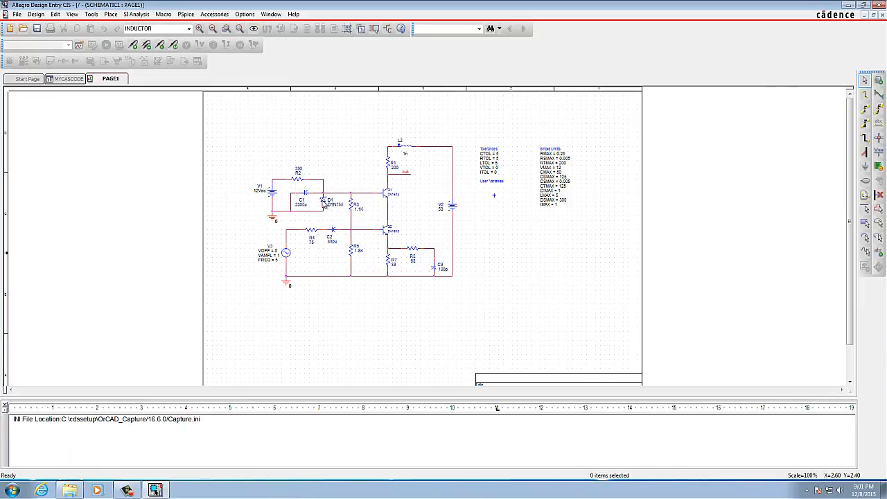
left_click(323, 203)
key("Delete")
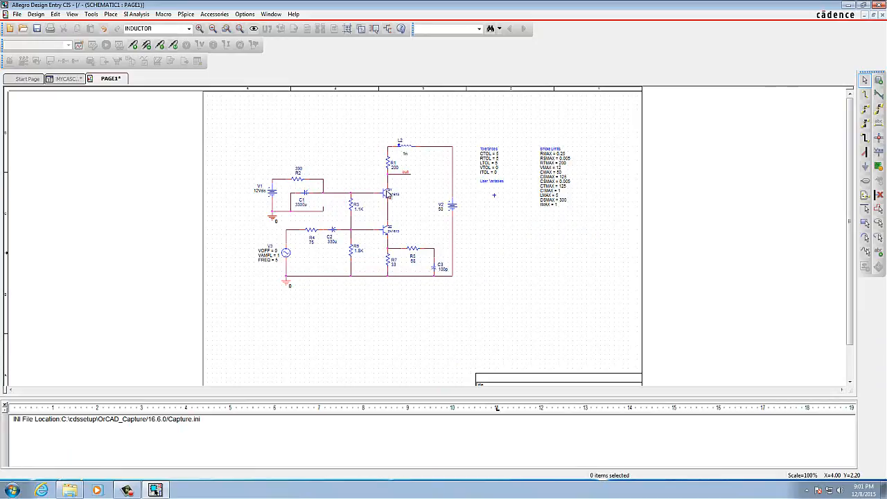
left_click(387, 194)
key("Delete")
left_click(388, 232)
key("Delete")
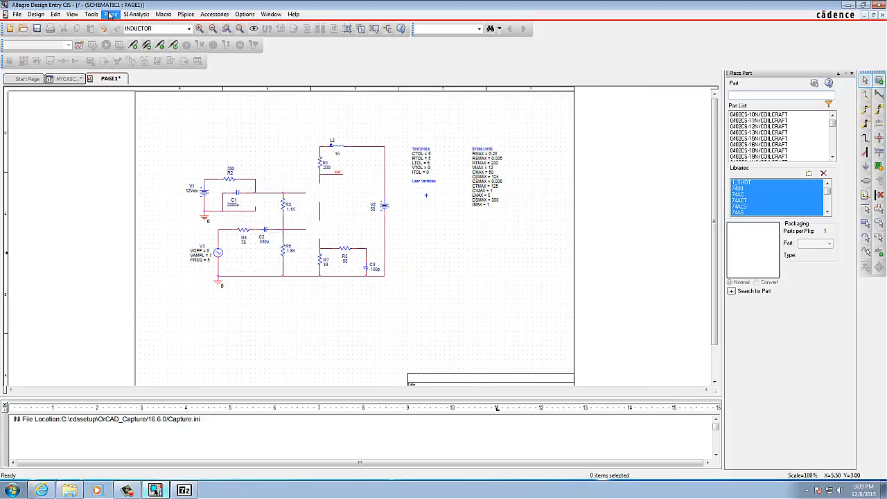
Step: Add the bjn and diz libraries from the pspice advanls folder to the part placement libraries
left_click(111, 13)
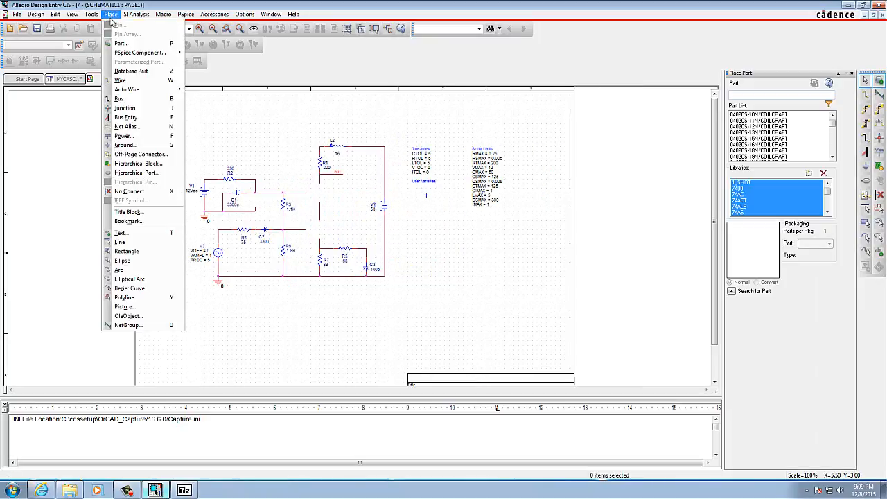
left_click(123, 43)
left_click(809, 175)
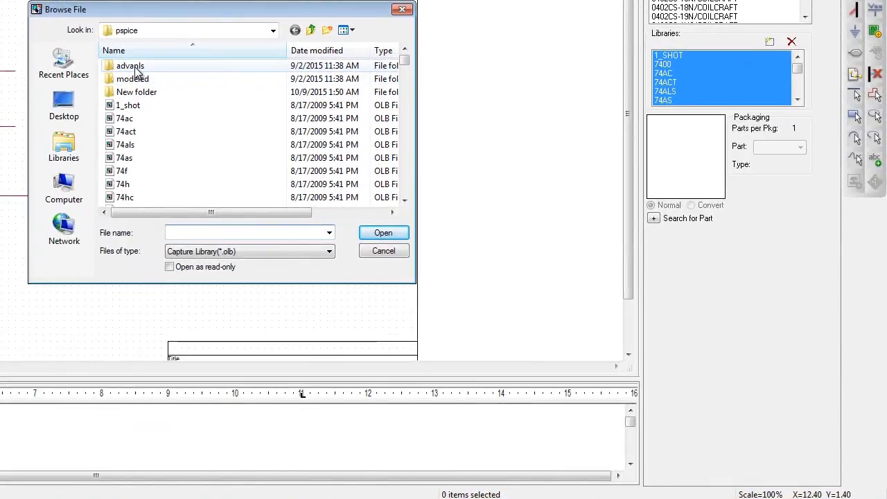
double_click(164, 82)
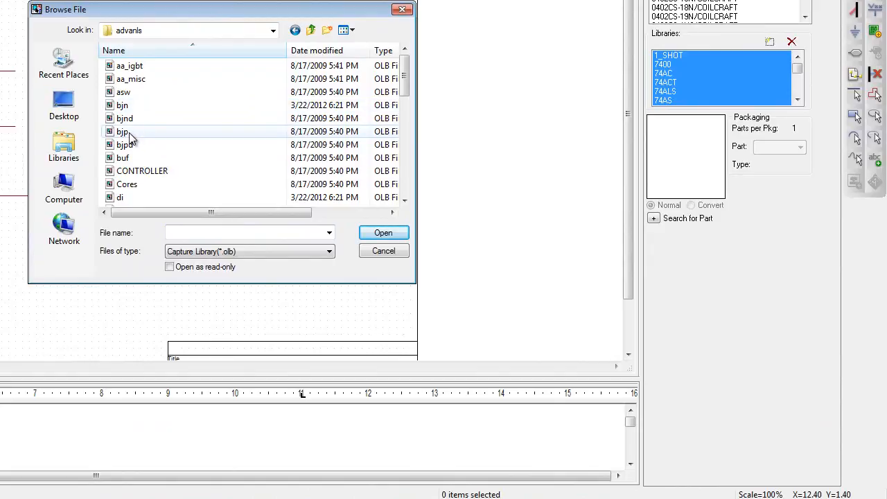
left_click(125, 105)
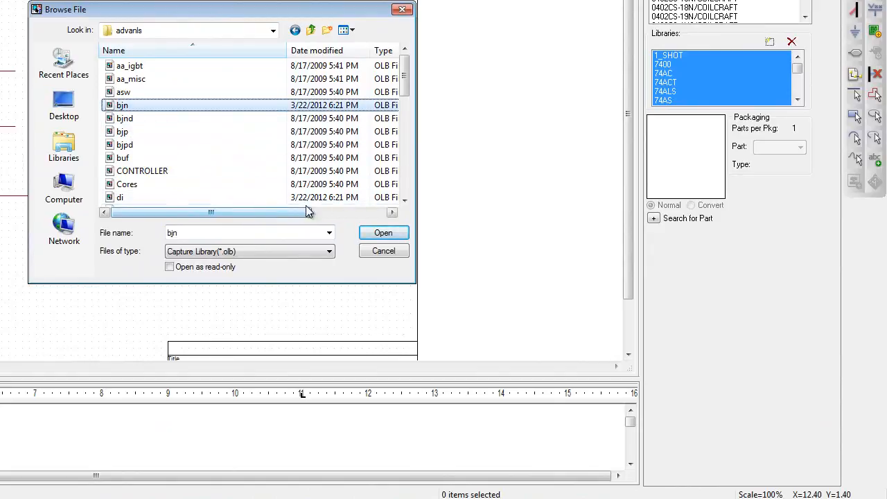
left_click(405, 200)
left_click(405, 200)
left_click(404, 201)
left_click(405, 201)
left_click(405, 200)
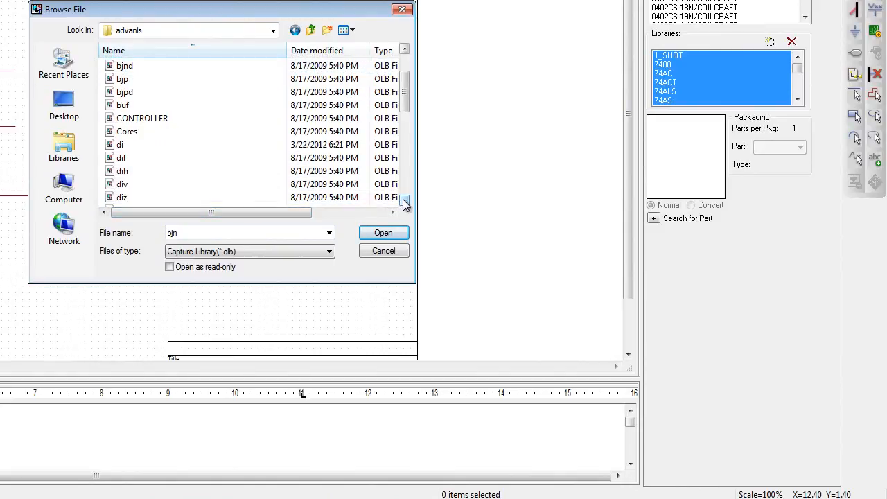
left_click(141, 186, "ctrl")
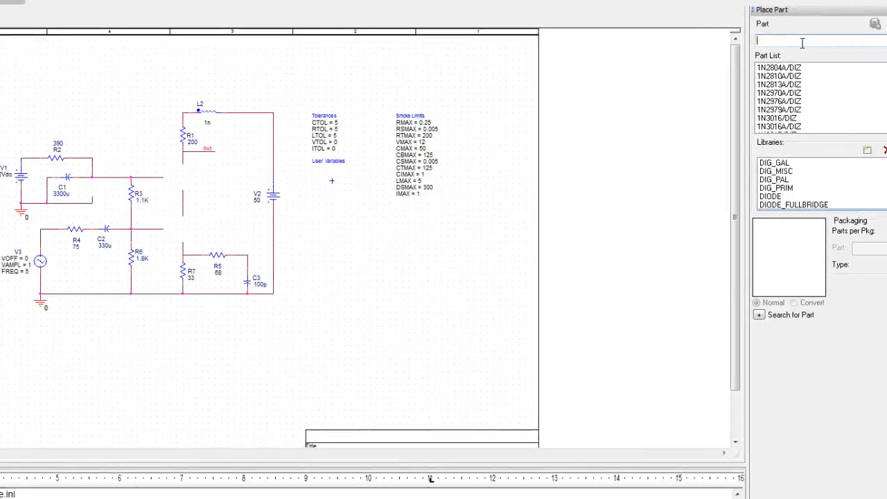
Step: Place a 1N755 zener diode, rotated to vertical, in the gap left by the deleted diode beside C1
type("1")
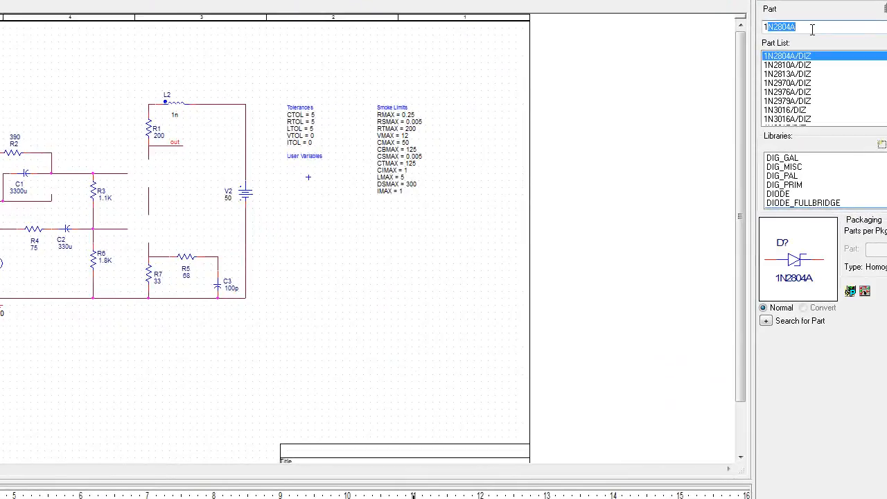
type("N7")
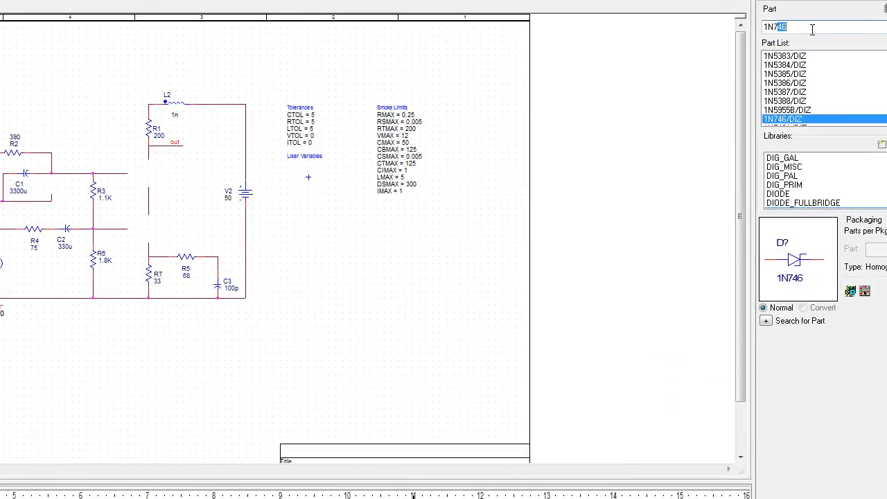
type("55")
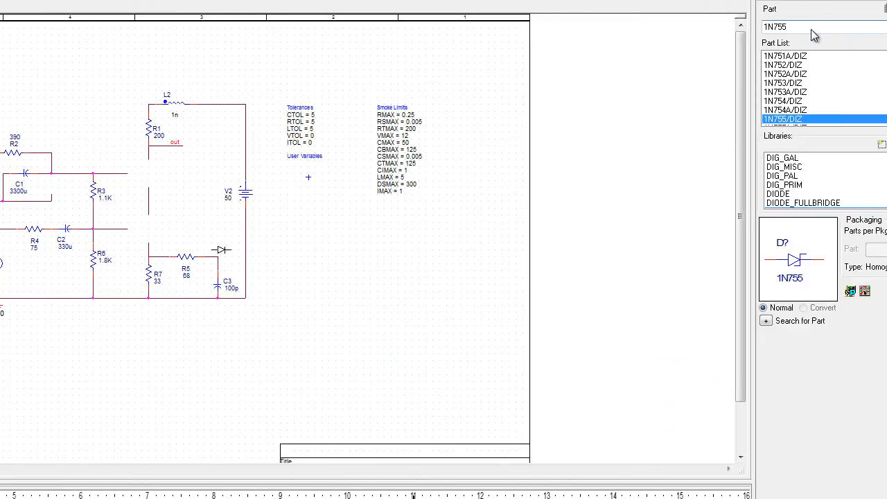
key("Return")
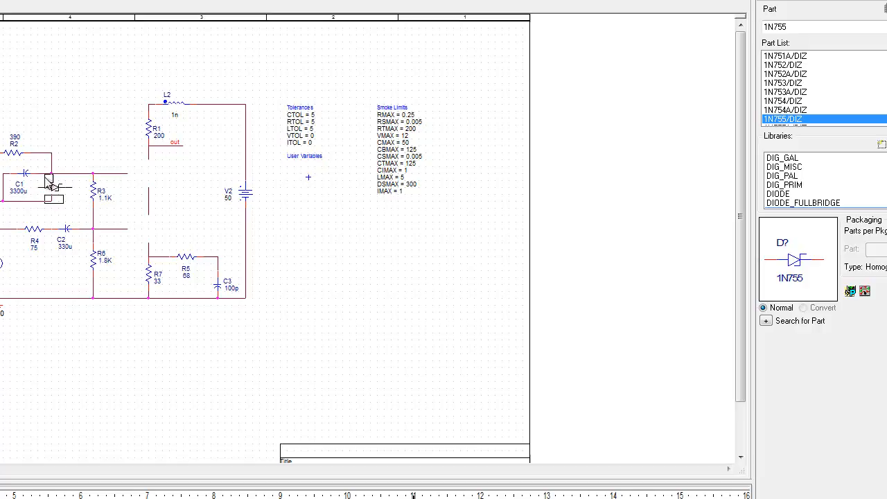
right_click(46, 180)
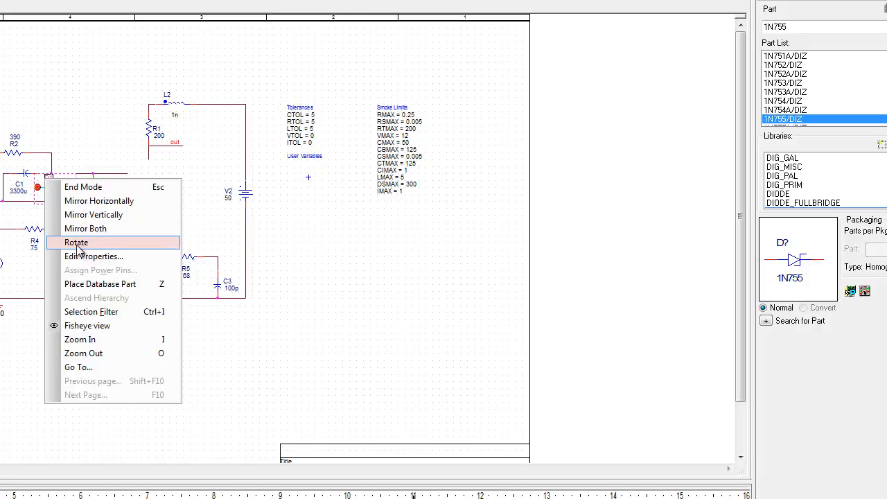
left_click(77, 242)
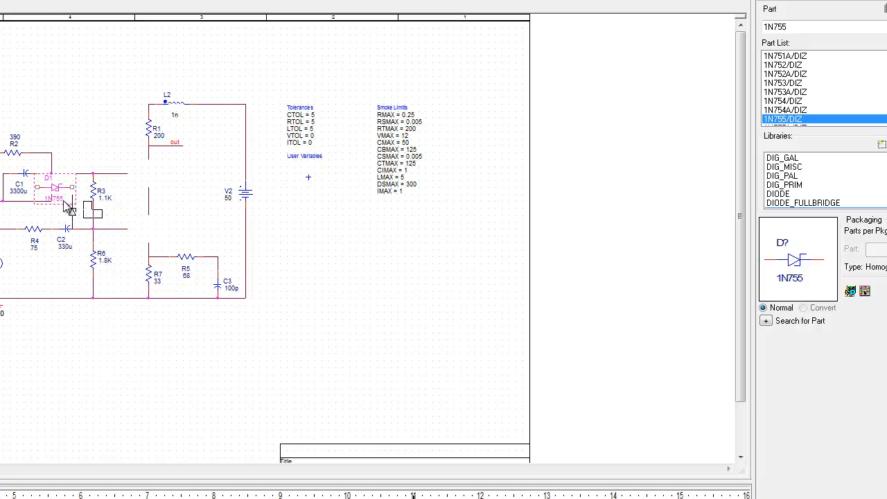
key("Escape")
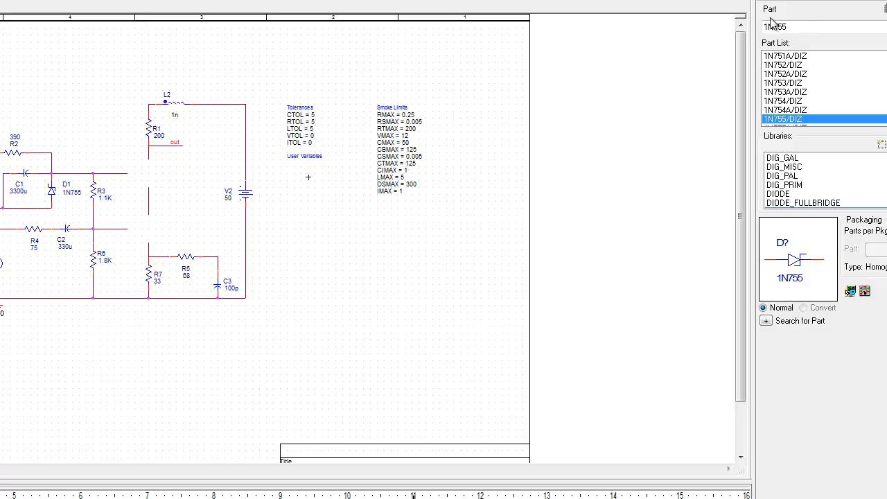
Step: Place a 2N3724 transistor in the upper transistor gap below R1
left_click(795, 28)
key("BackSpace")
key("BackSpace")
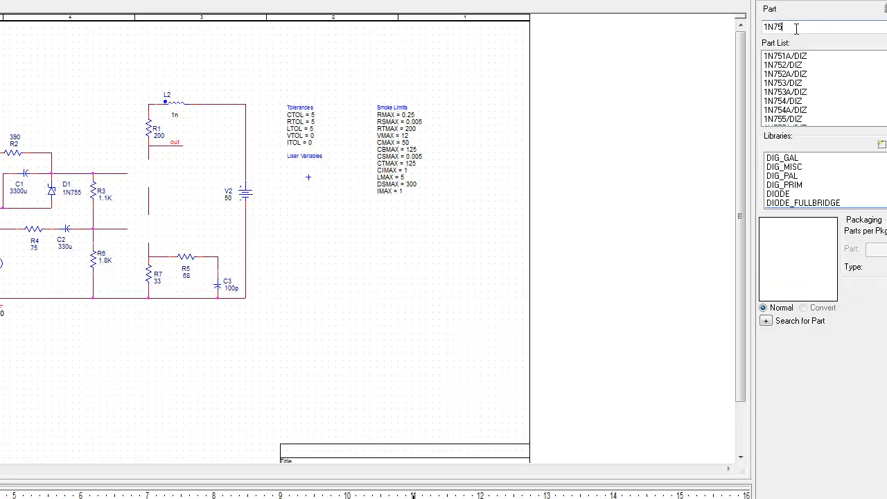
type("2n")
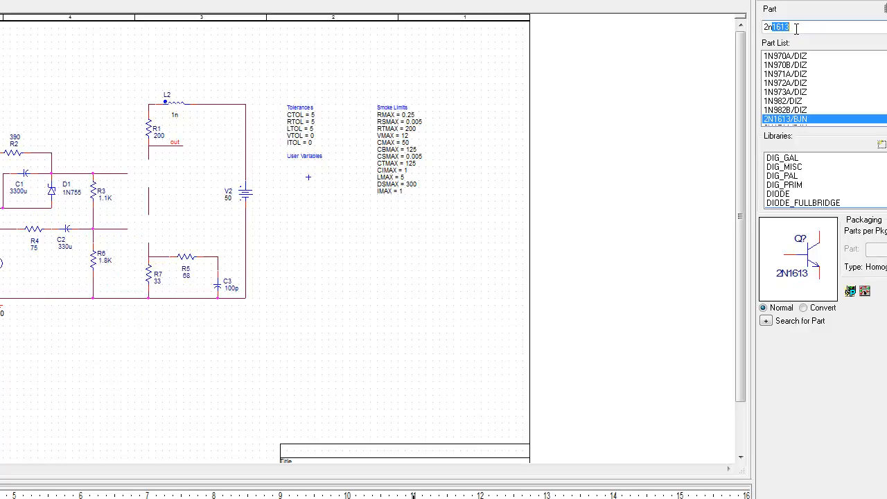
type("37")
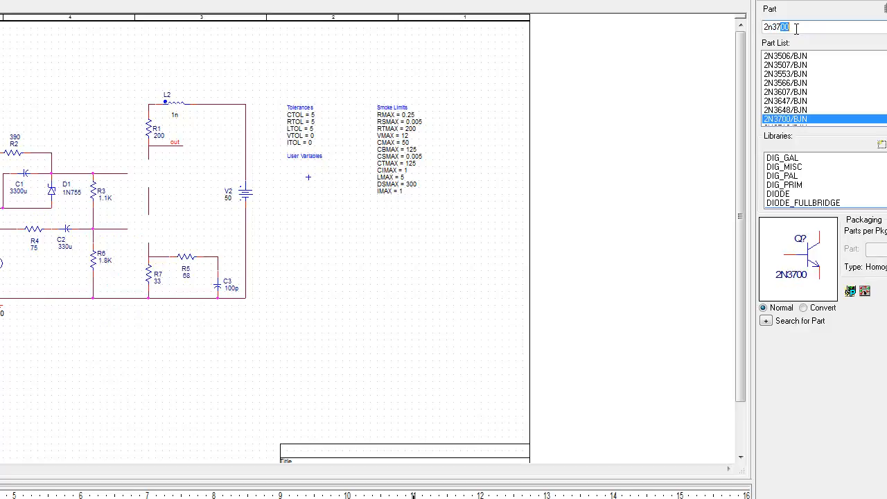
type("24")
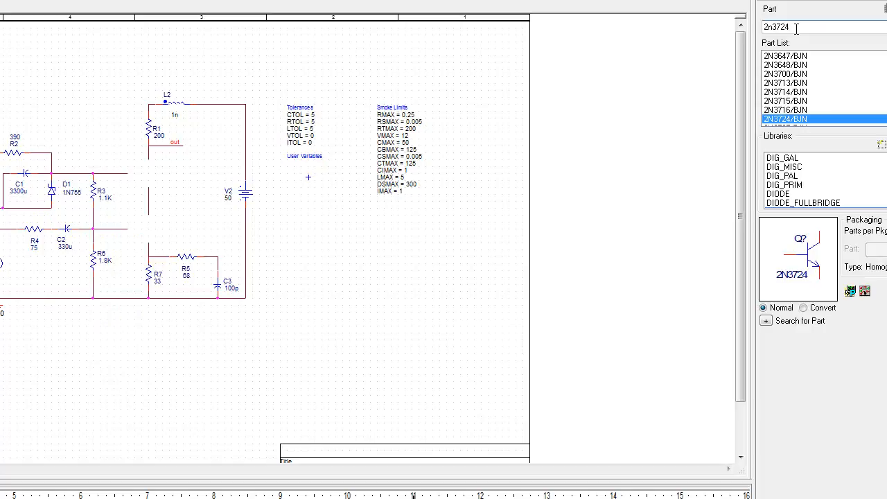
key("Return")
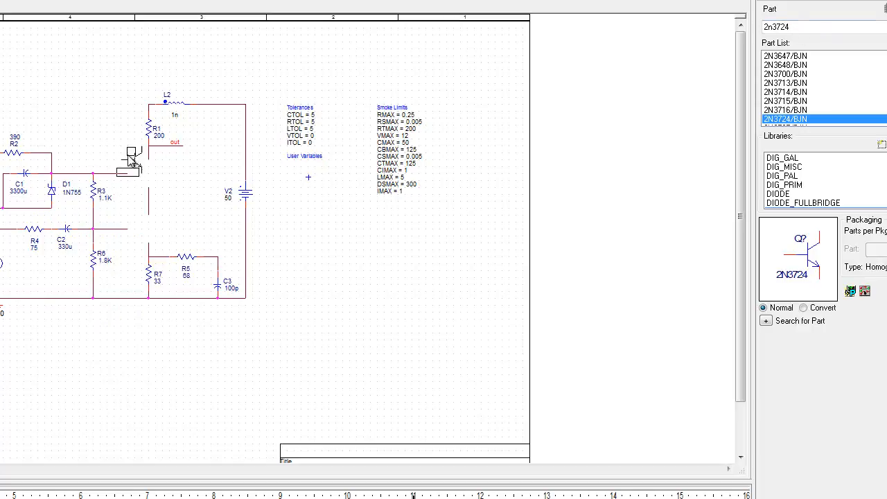
left_click(139, 170)
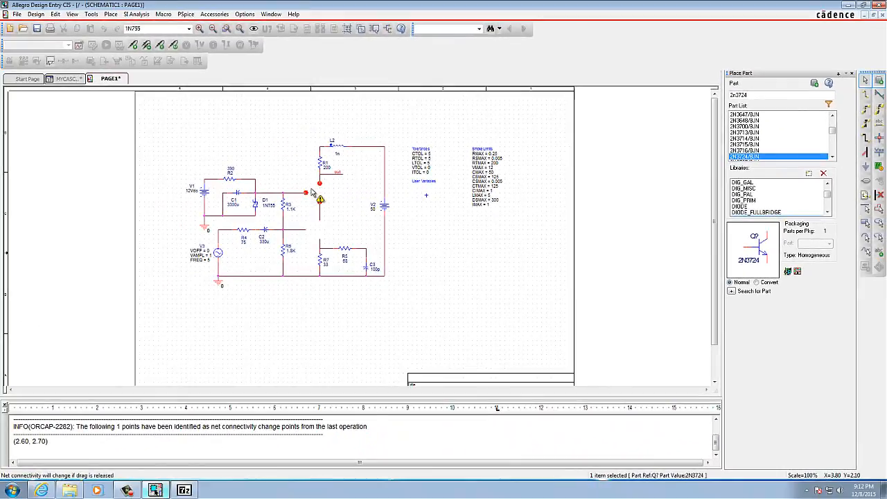
key("Escape")
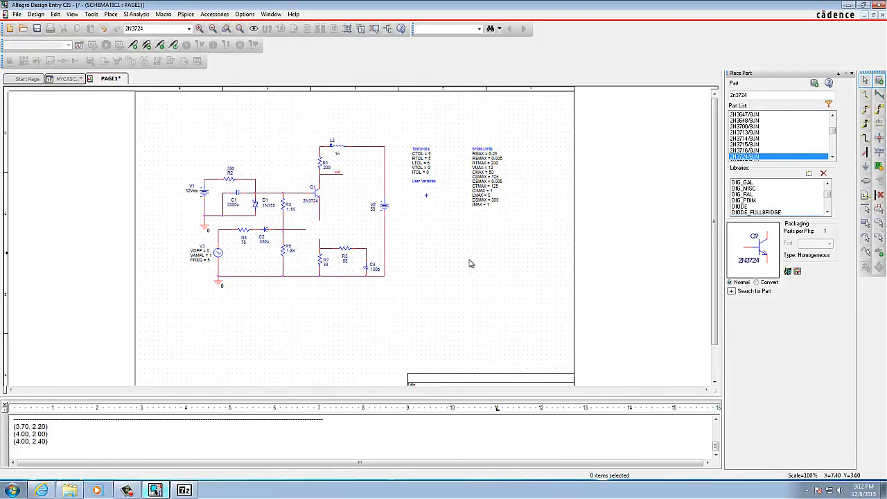
Step: Place a 2N5179 transistor in the lower transistor gap above R7
double_click(762, 95)
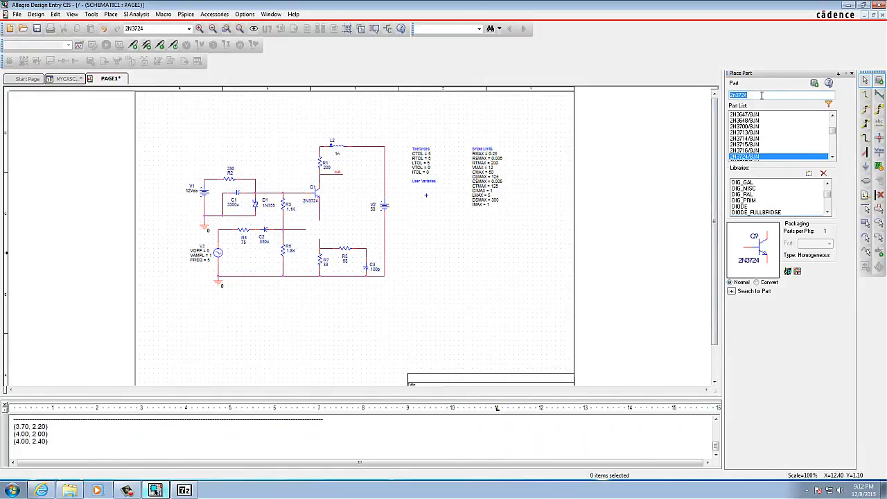
type("2")
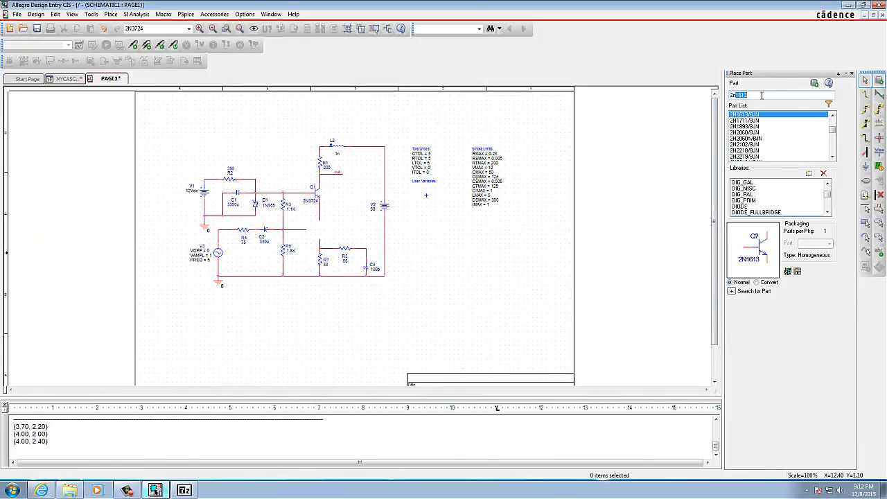
type("n5179")
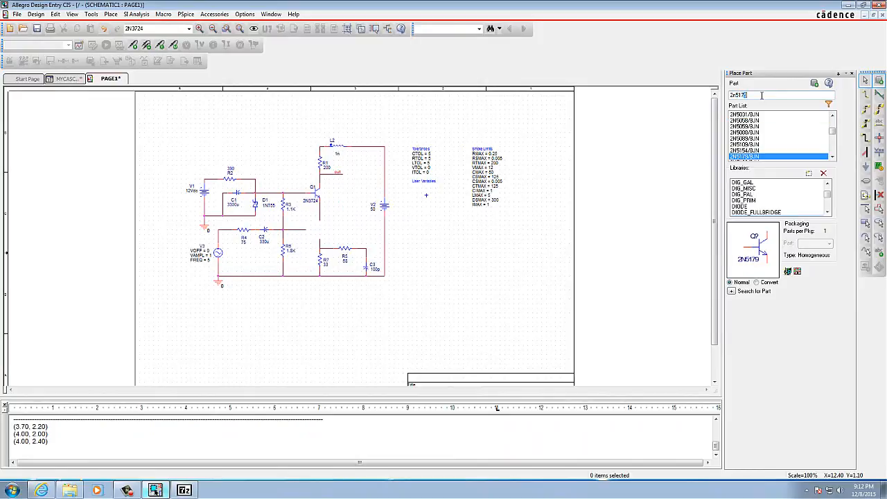
key("Return")
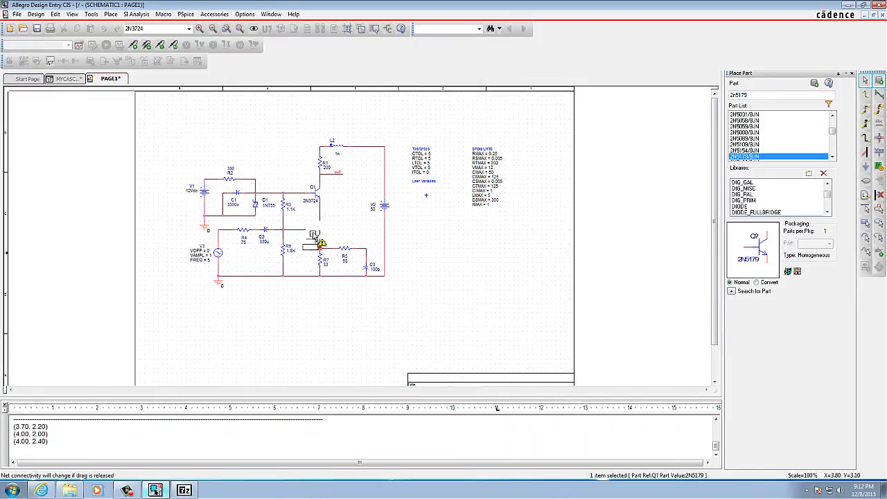
left_click(313, 227)
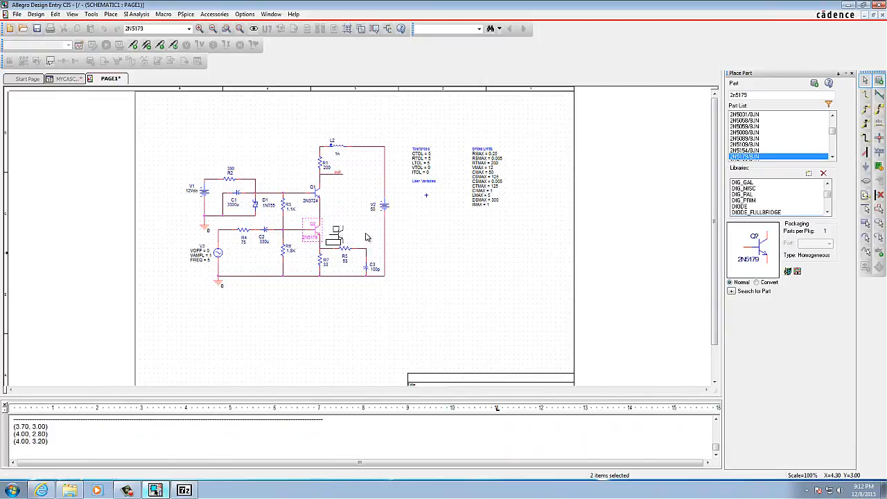
Step: Open the PSpice model of zener diode D1 for editing, choosing Design Entry HDL as the default design entry tool
key("Escape")
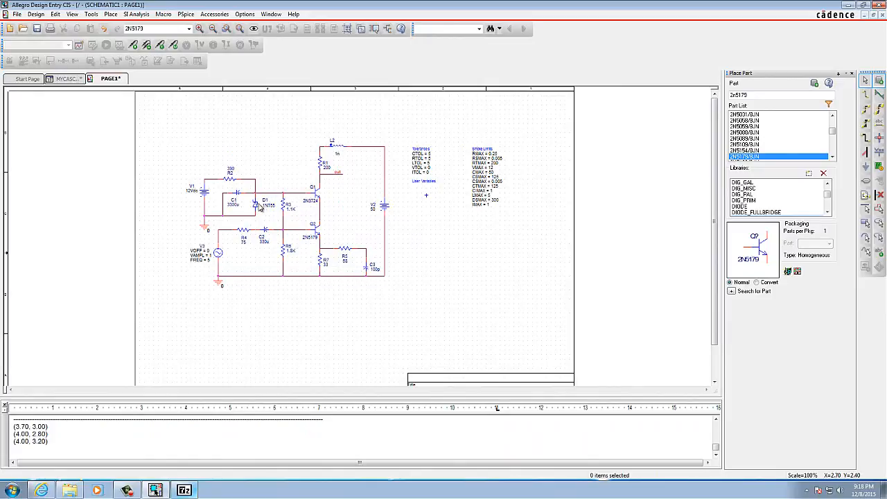
left_click(255, 205)
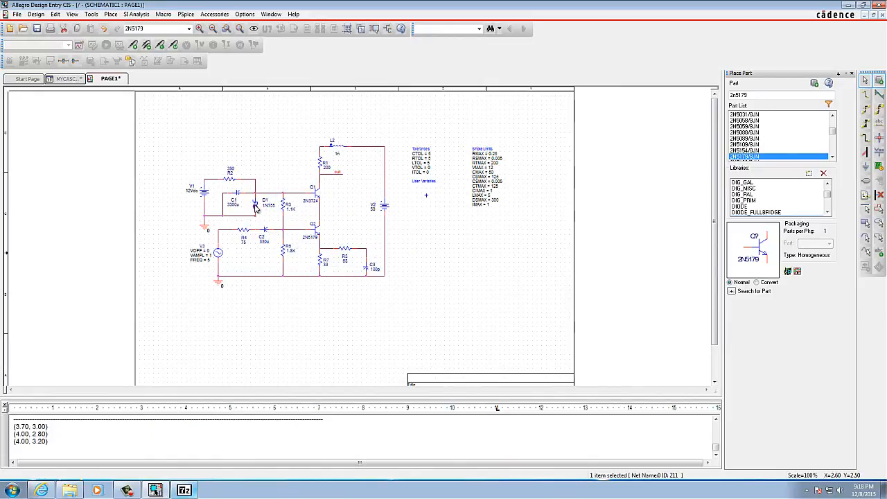
left_click(257, 208)
right_click(258, 208)
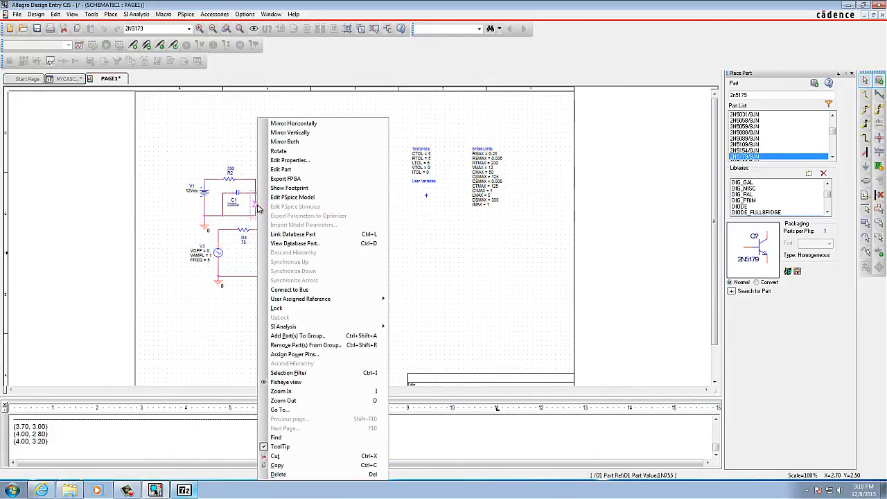
left_click(296, 197)
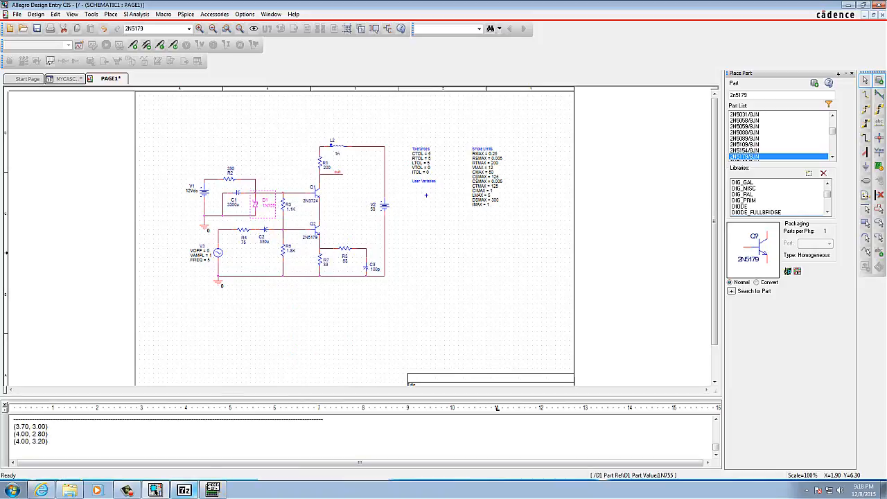
left_click(213, 490)
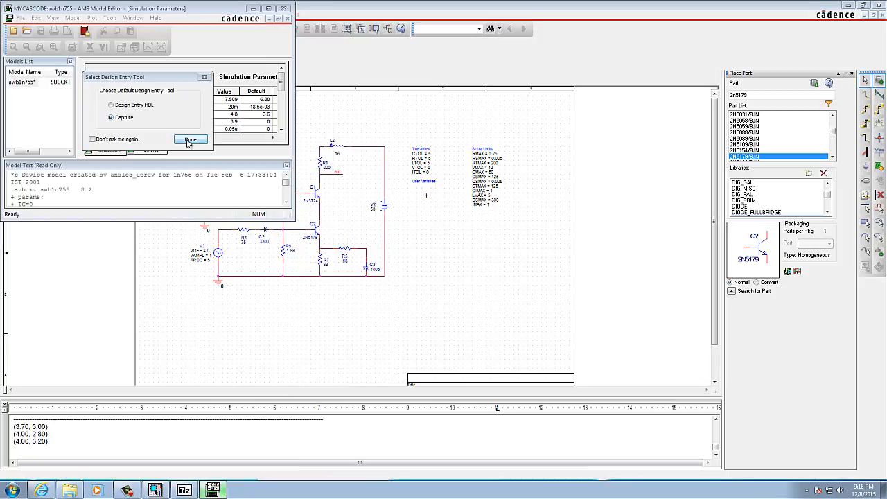
left_click(111, 105)
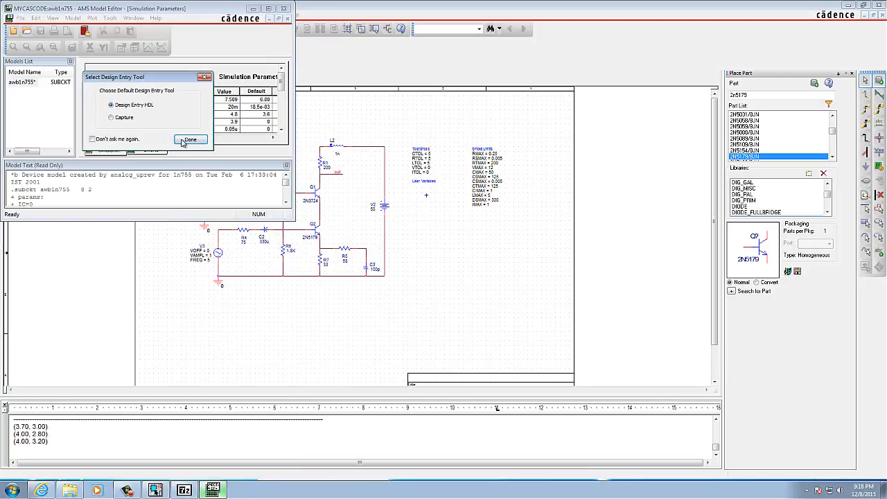
left_click(190, 139)
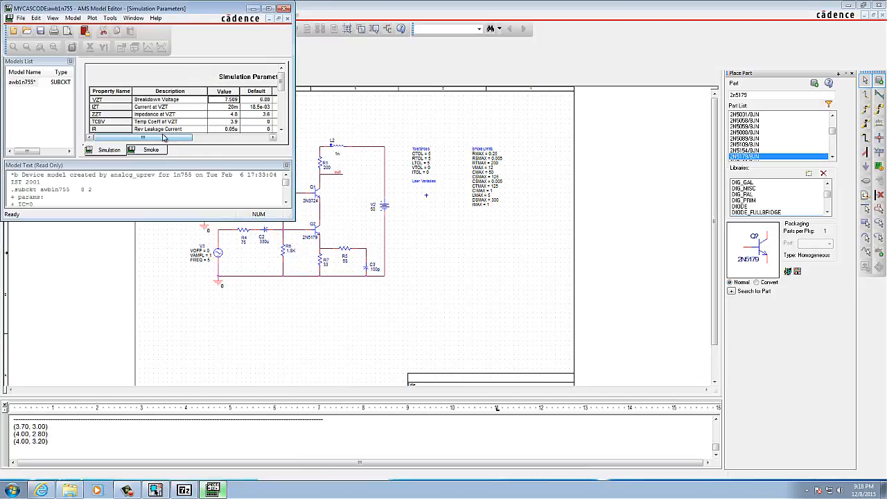
Step: Rename the awb1n755 model to awbmy1n755, save the model library and close the Model Editor
left_click(19, 83)
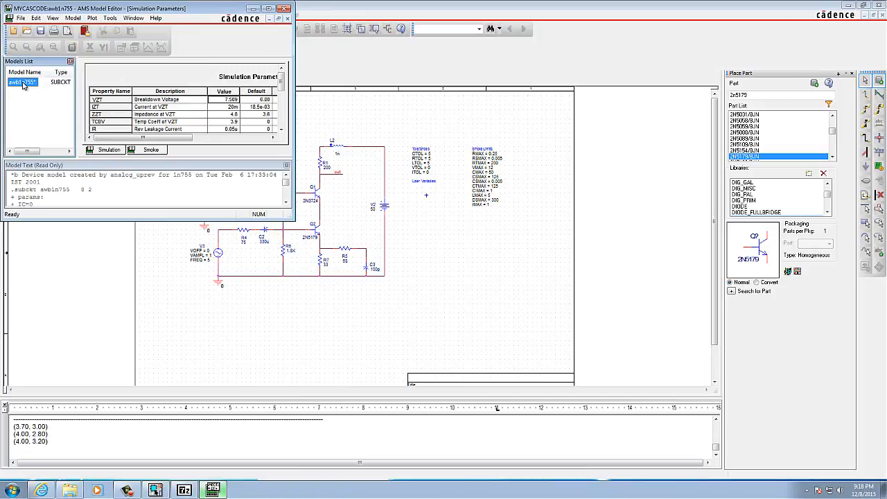
left_click(23, 84)
type("my")
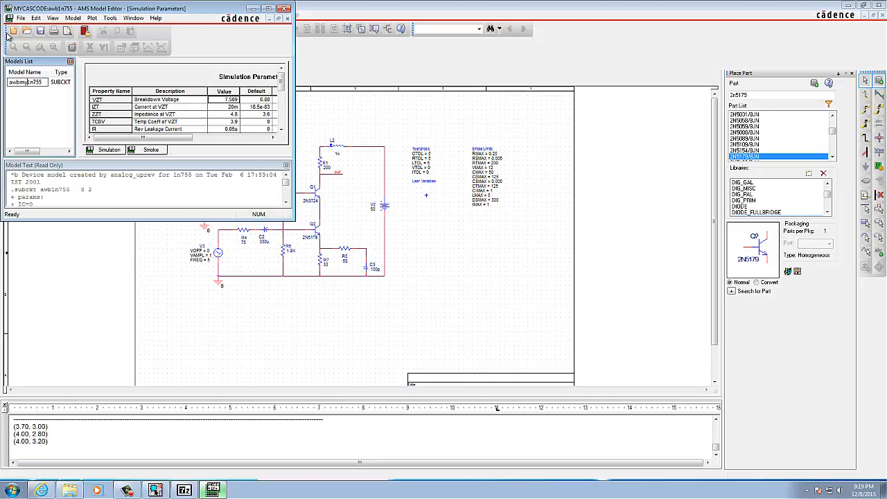
key("Return")
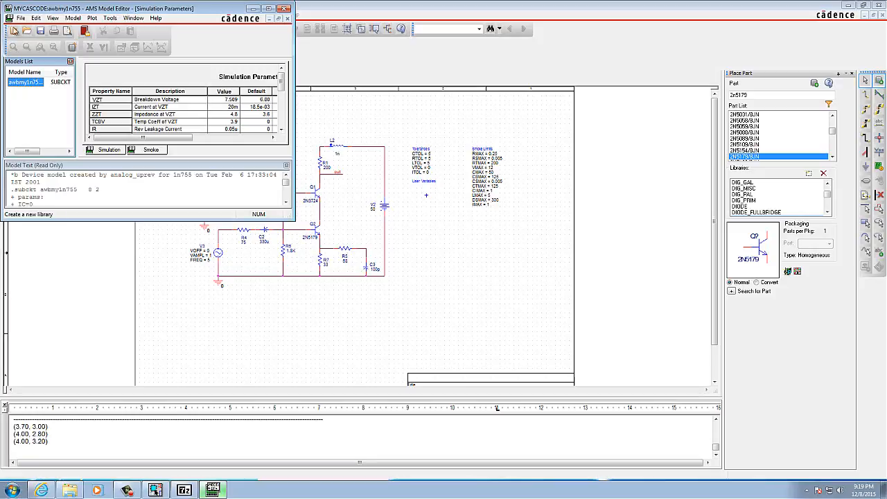
left_click(20, 18)
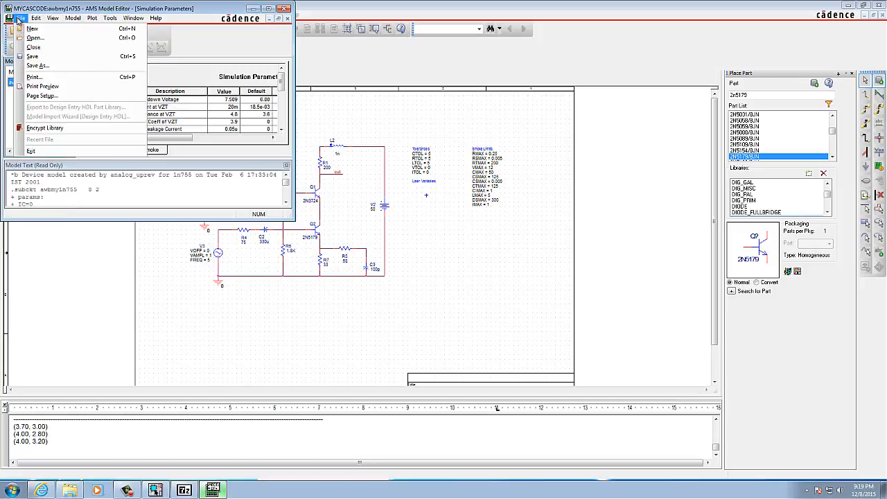
left_click(40, 58)
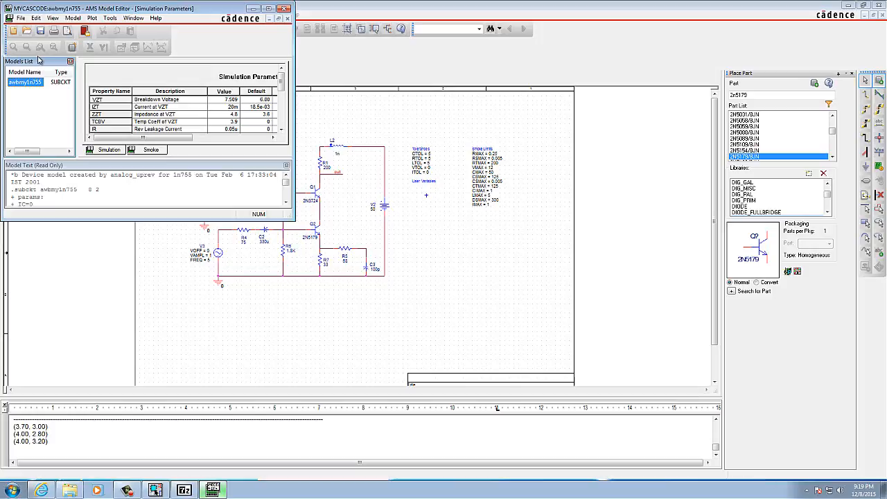
left_click(127, 491)
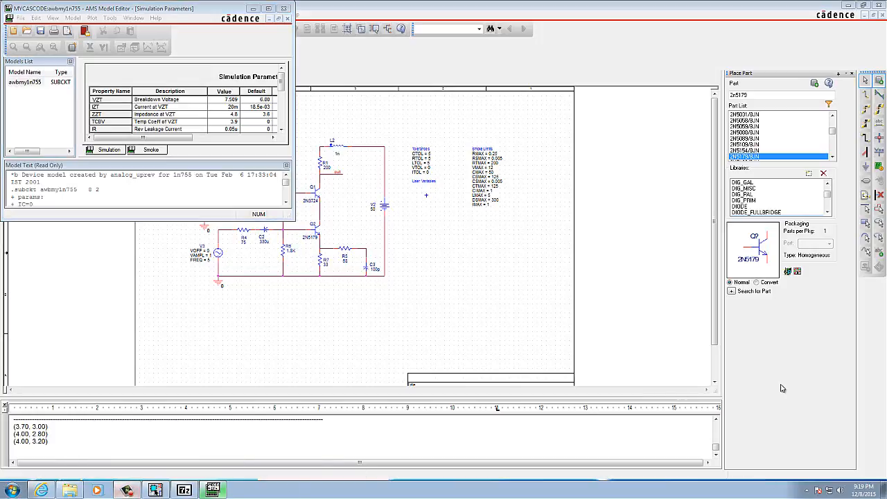
left_click(284, 9)
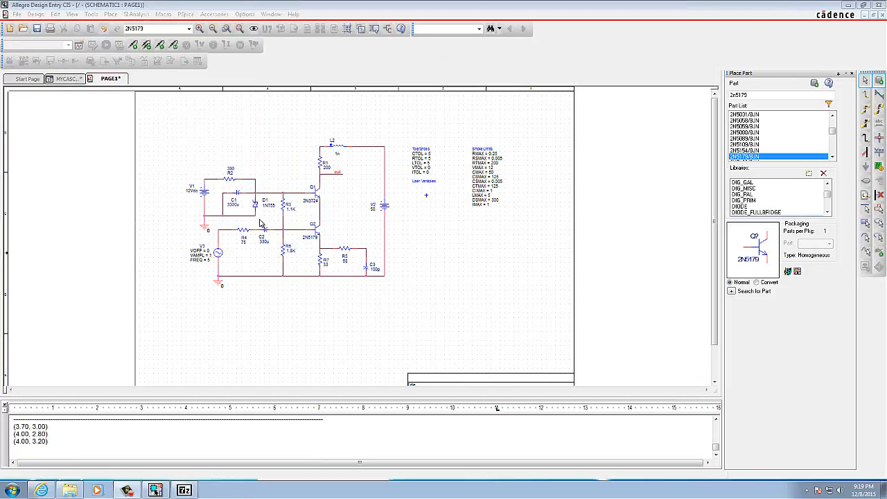
Step: Open the PSpice model of transistor Q1 for editing, keeping Design Entry HDL as the default design entry tool
left_click(318, 196)
right_click(318, 195)
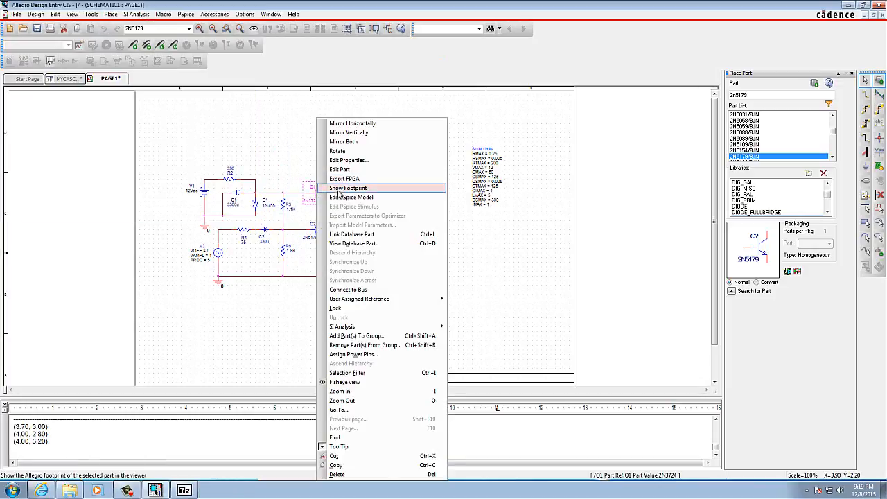
left_click(338, 199)
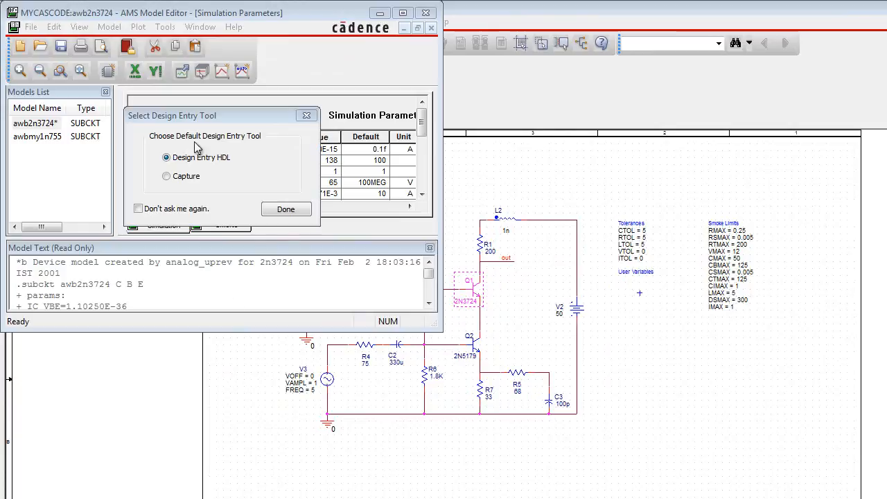
left_click(277, 212)
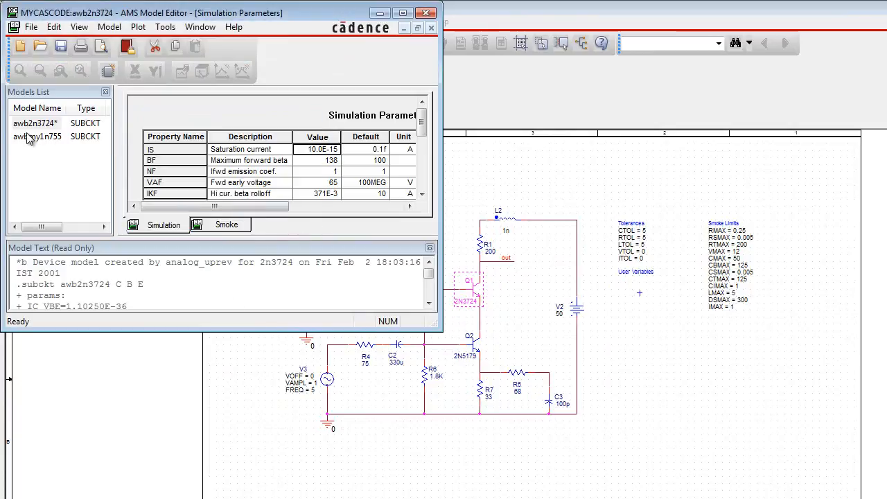
Step: Rename the awb2n3724 model to awbmy2n3724 and save the model library
left_click(29, 126)
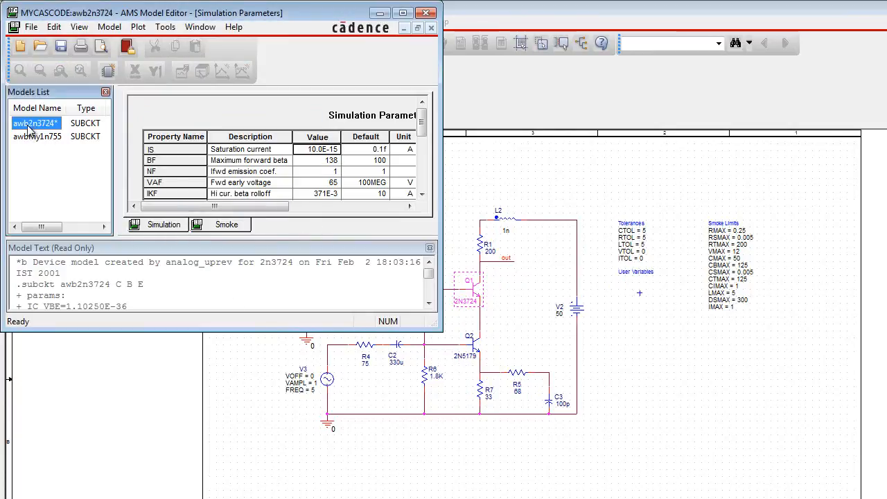
left_click(33, 122)
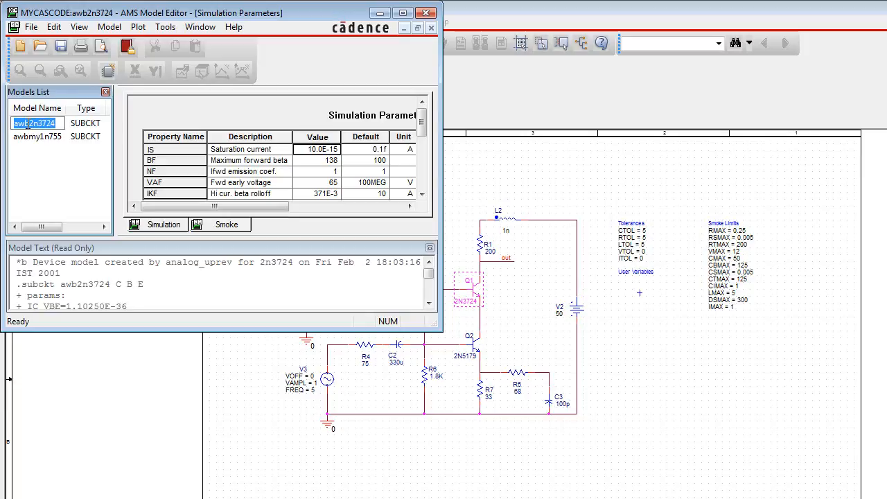
left_click(28, 123)
type("my")
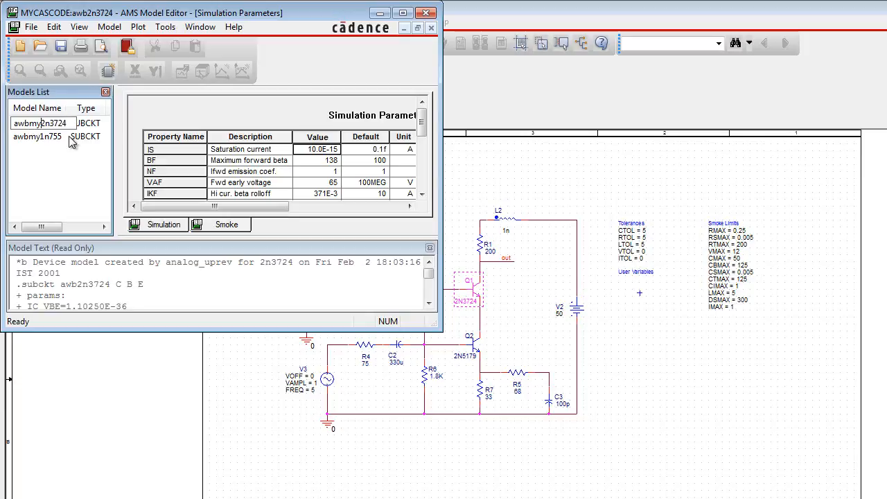
key("Return")
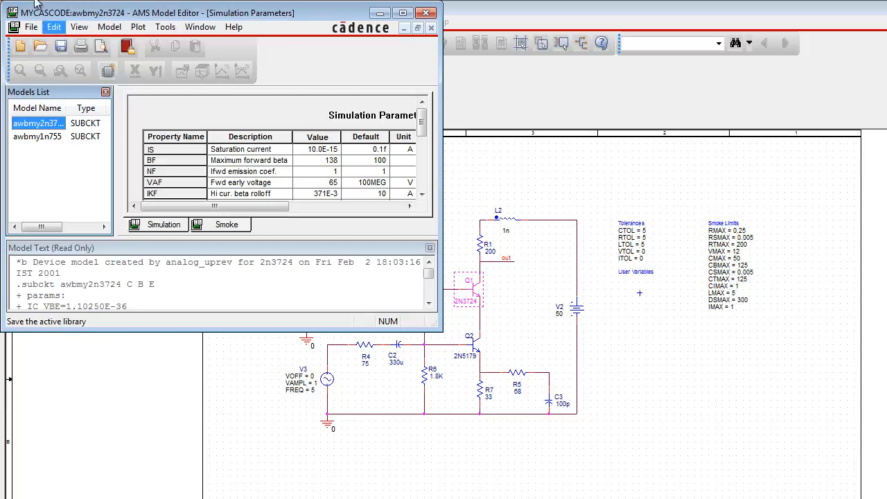
left_click(31, 27)
left_click(45, 85)
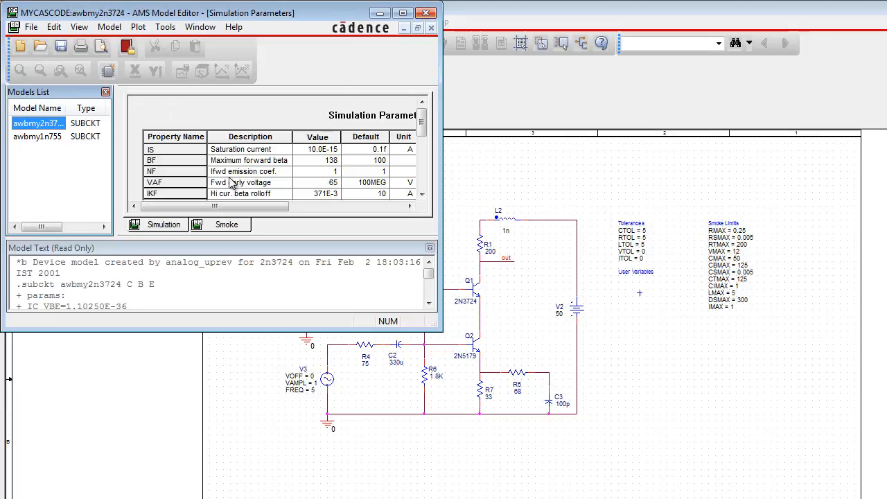
Step: Enlarge the Model Editor and set the negative tolerance of the maximum forward beta (BF) to 40%
left_click_drag(214, 206, 241, 232)
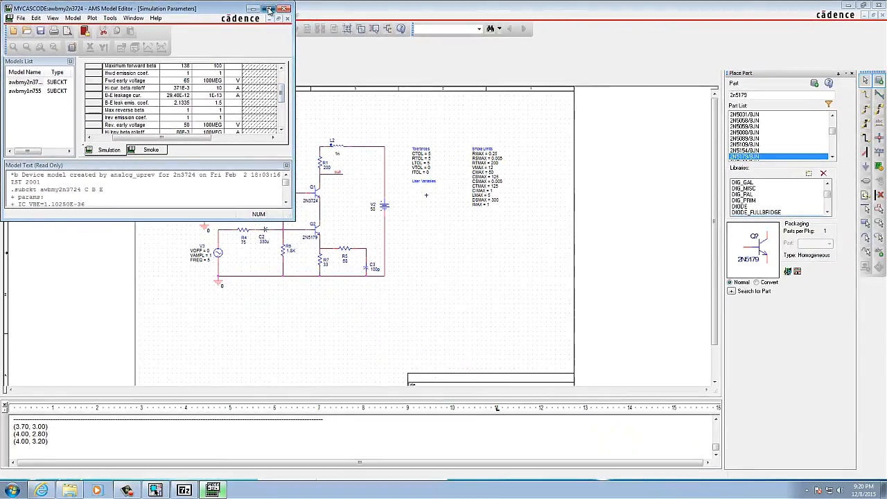
left_click(367, 12)
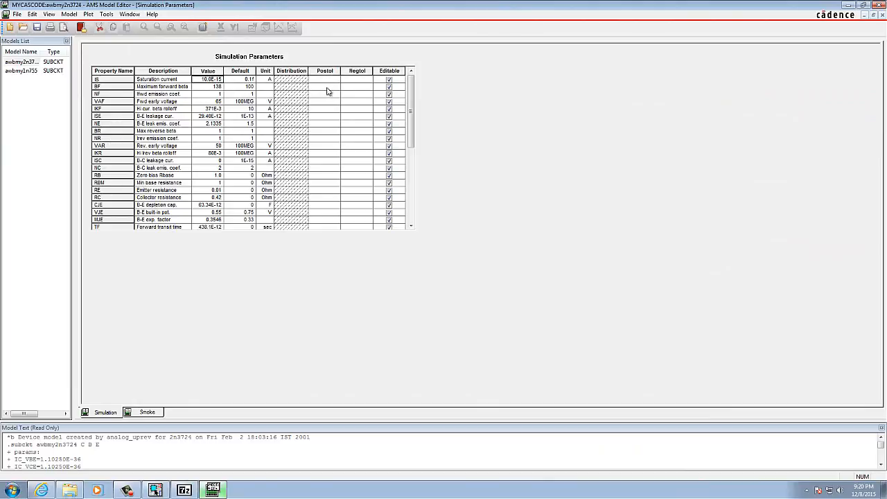
left_click(355, 86)
type("2")
key("Return")
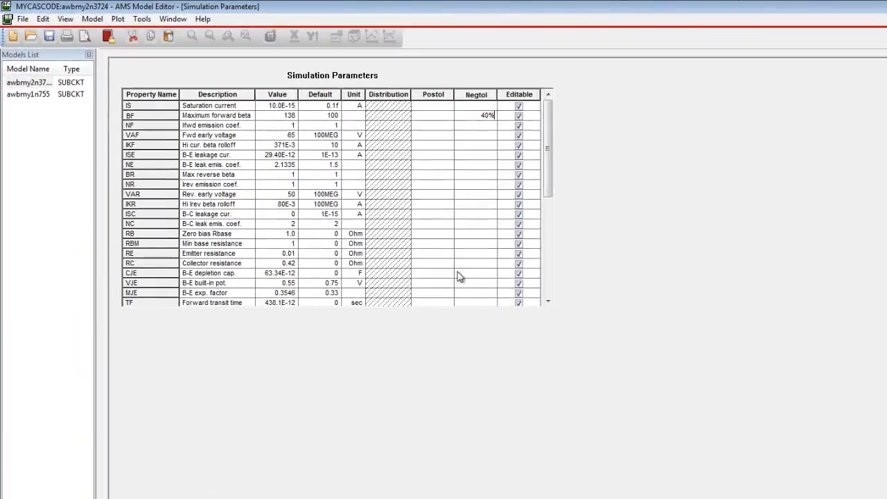
Step: Set the negative tolerances of the B-E depletion capacitance (CJE) and the excess phase (PTF) to 20% each
left_click(348, 206)
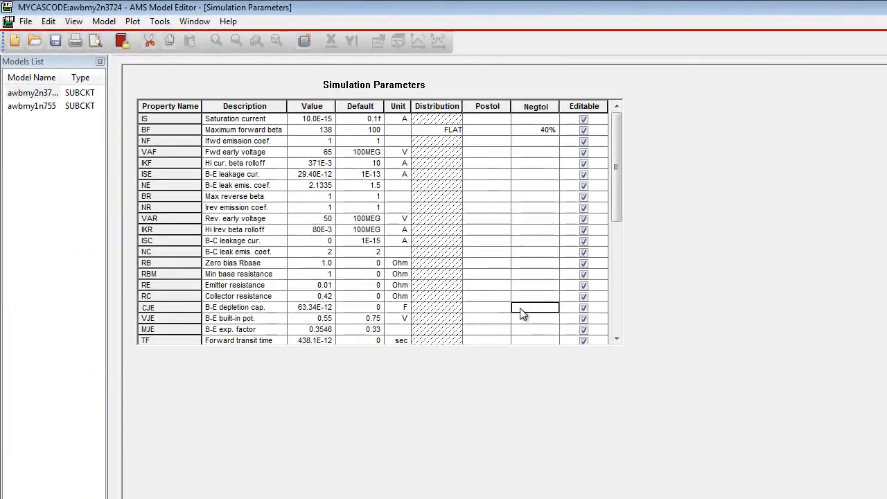
type("20")
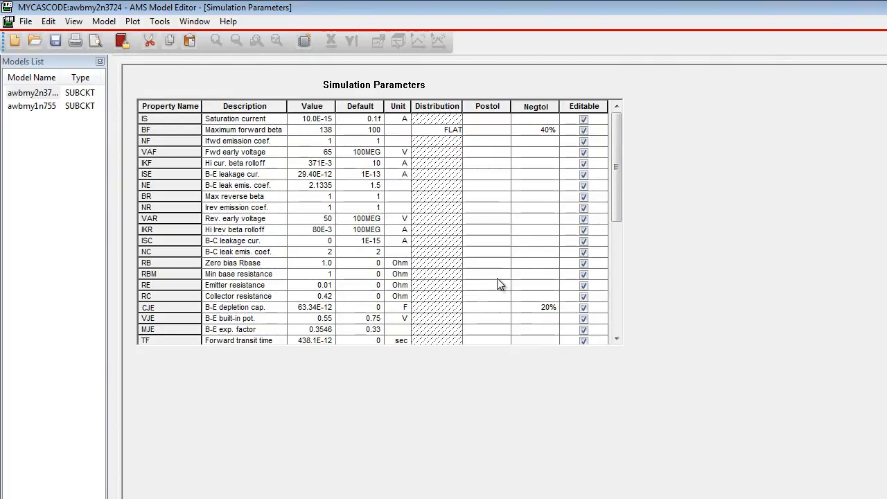
left_click_drag(616, 219, 617, 244)
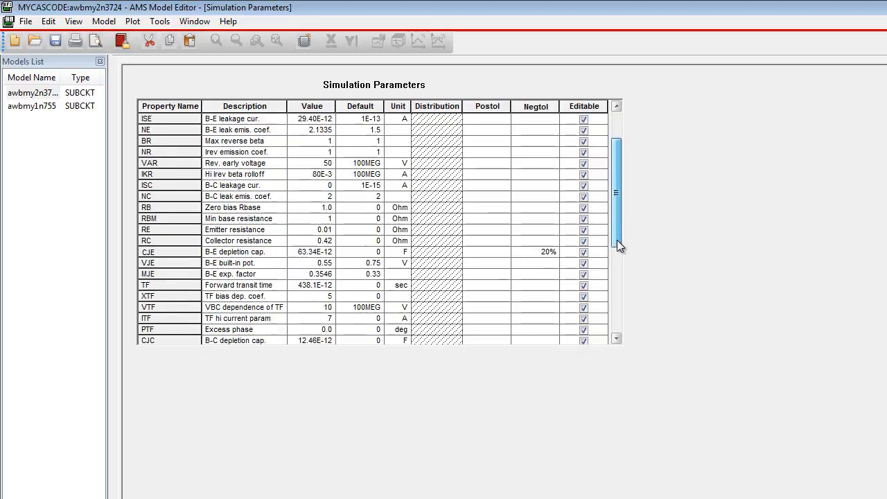
left_click(537, 330)
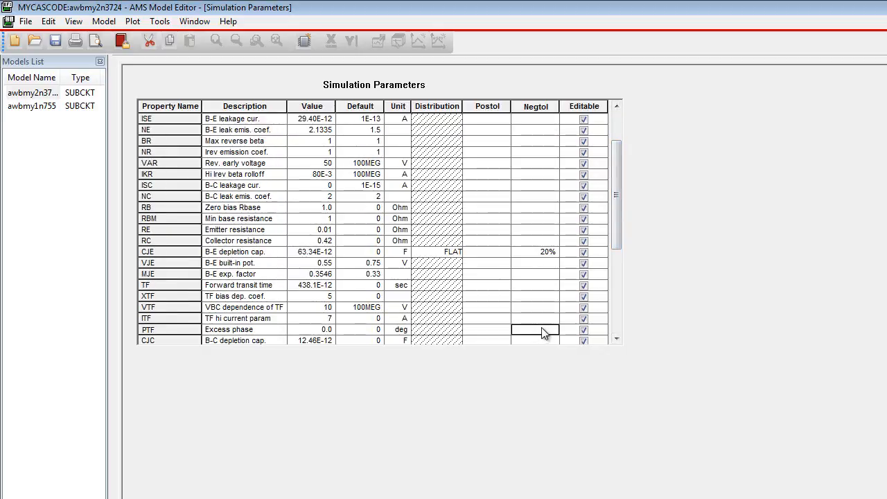
double_click(544, 334)
type("20%")
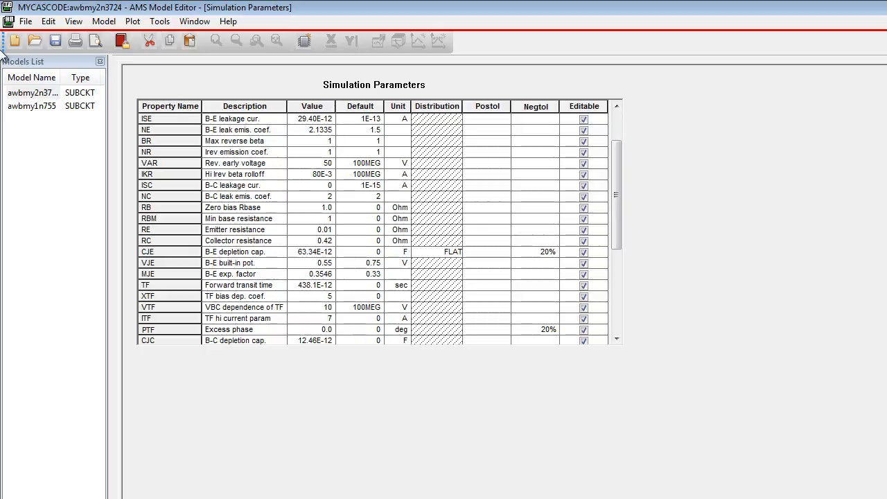
Step: Save the edited awbmy2n3724 model and close the Model Editor
left_click(28, 23)
left_click(41, 79)
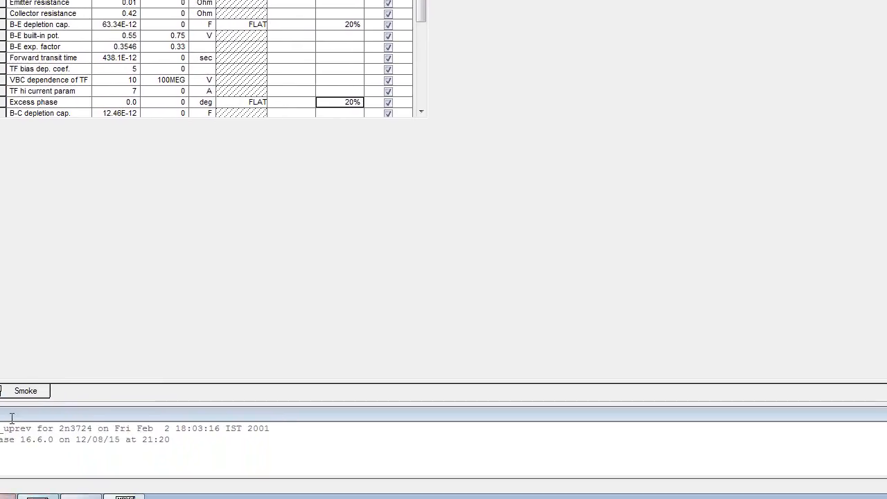
key("alt+F4")
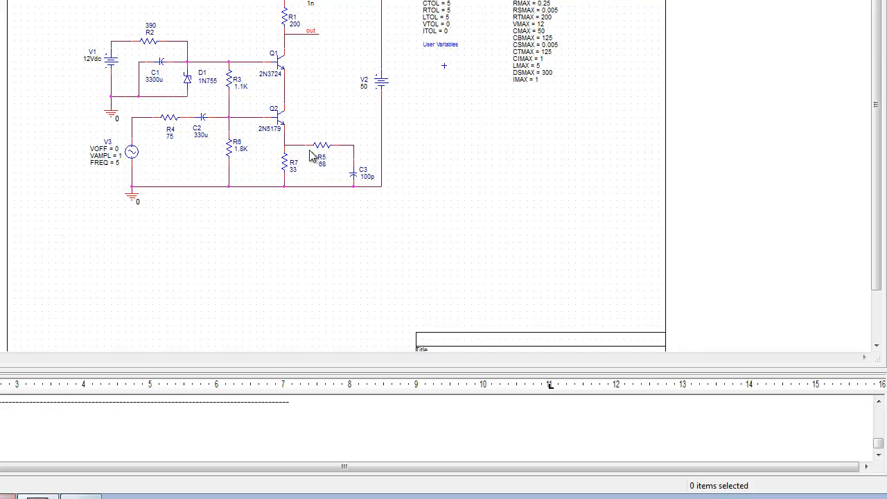
Step: Open the PSpice model of transistor Q2 for editing and rename the awb2n5179 model to awbmy2n5179
left_click(284, 123)
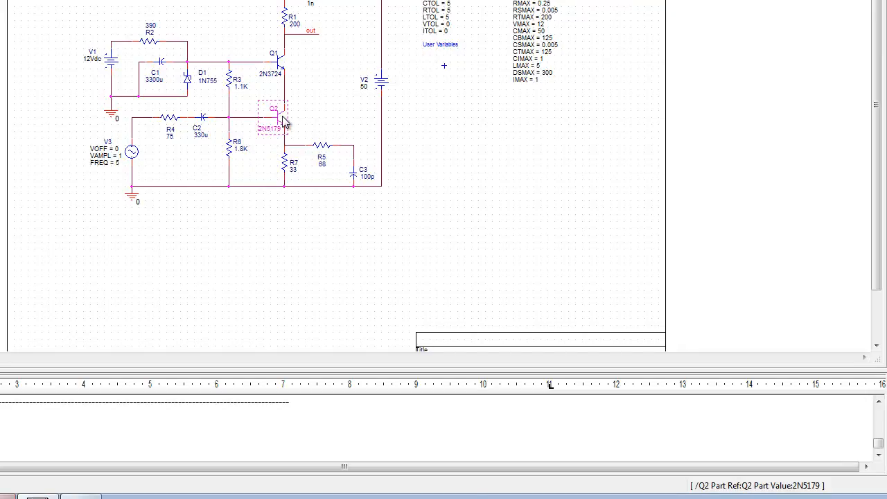
right_click(283, 123)
left_click(337, 68)
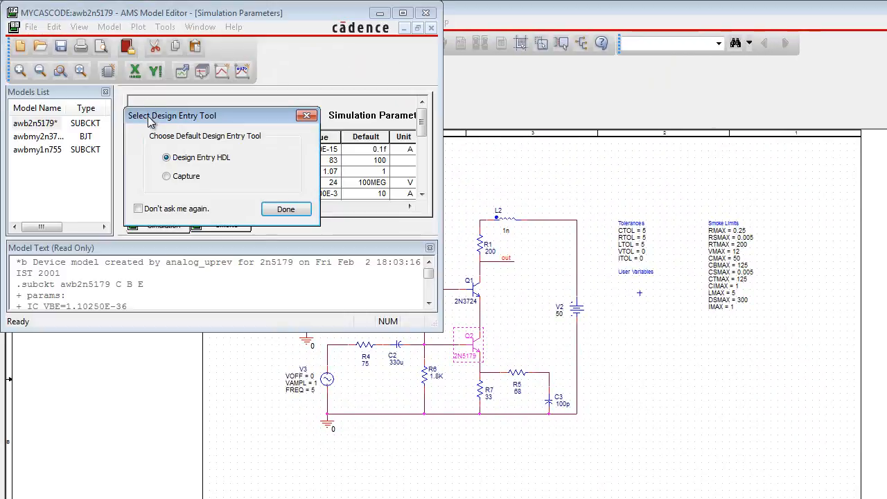
left_click(285, 209)
left_click(29, 126)
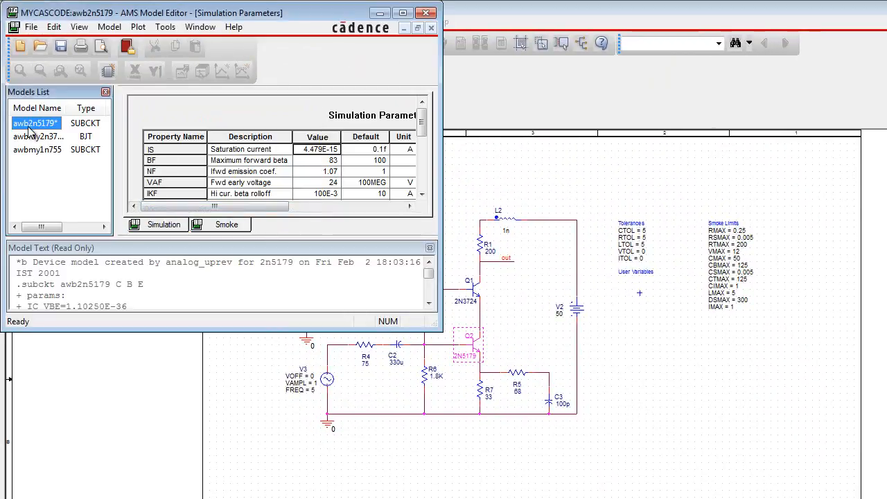
left_click(31, 124)
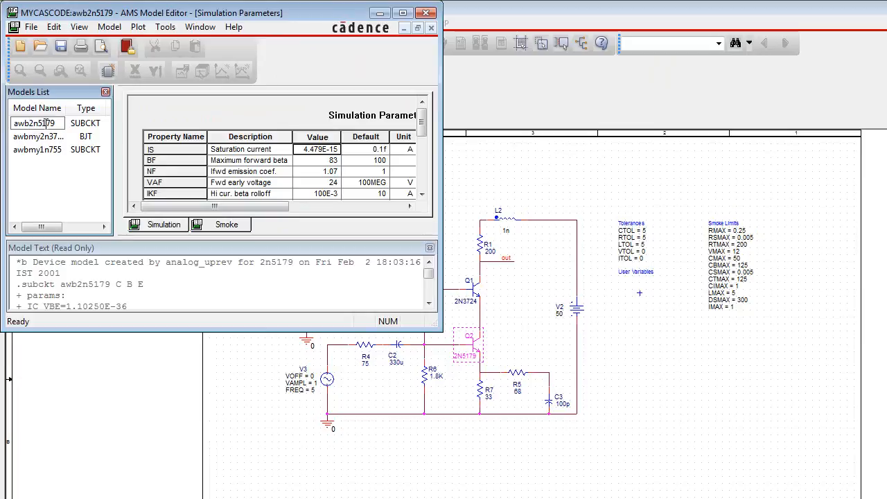
type("my")
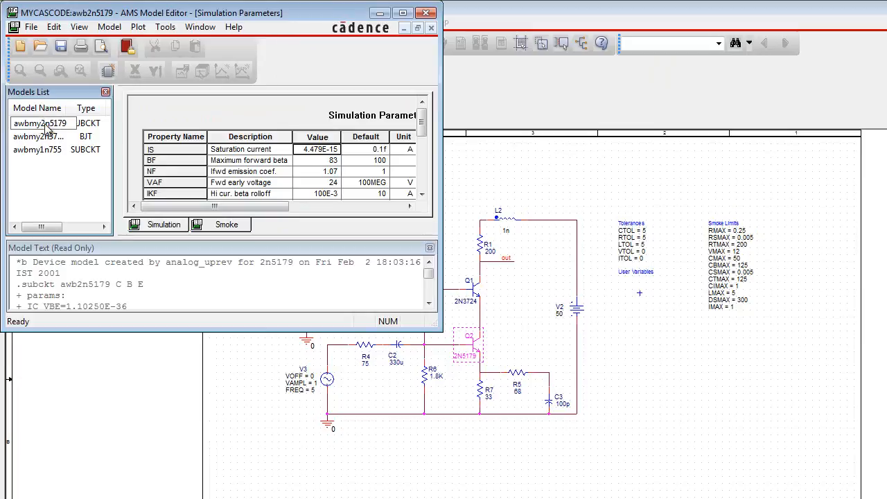
key("Return")
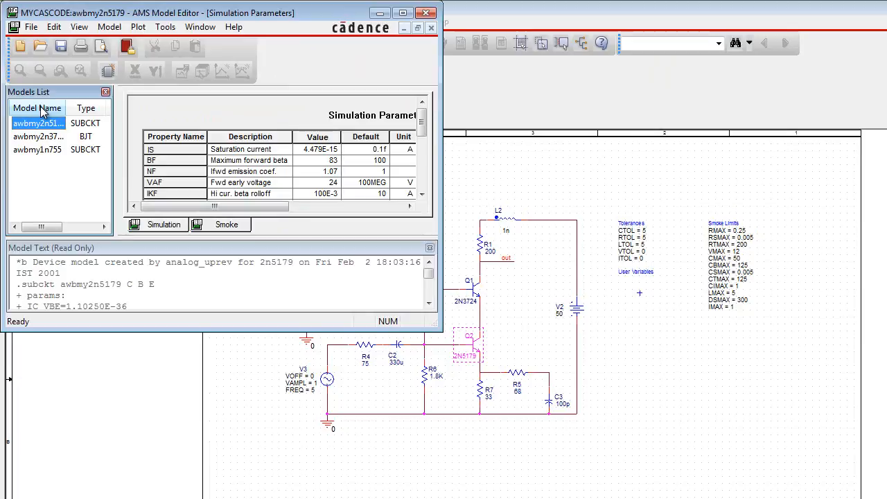
Step: Maximize the Model Editor and set the negative tolerance of the awbmy2n5179 maximum forward beta (BF) to 40%
left_click(403, 12)
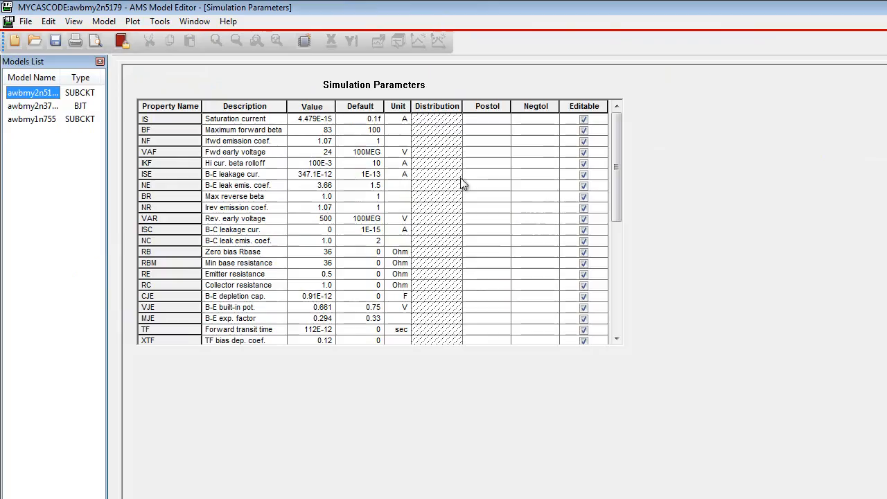
left_click(530, 135)
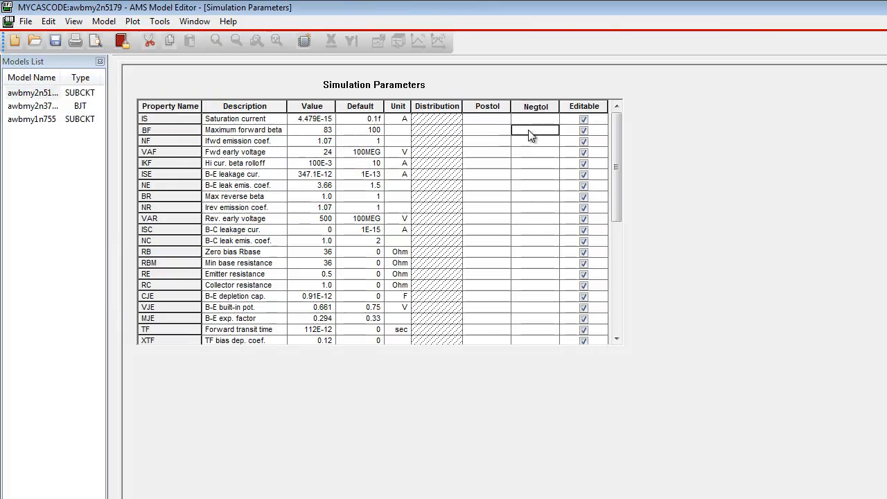
type("4")
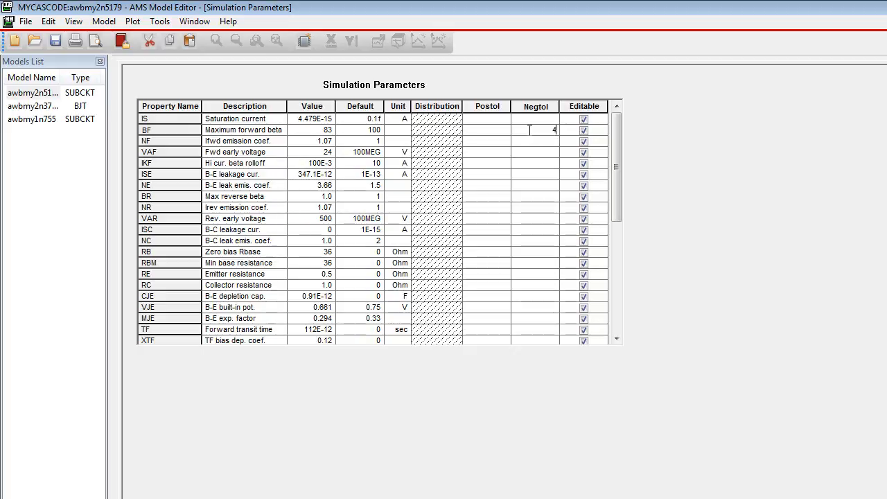
type("0%")
Step: Set the awbmy2n5179 negative tolerances of the B-E depletion capacitance (CJE) and the excess phase (PTF) to 20% each
left_click(526, 298)
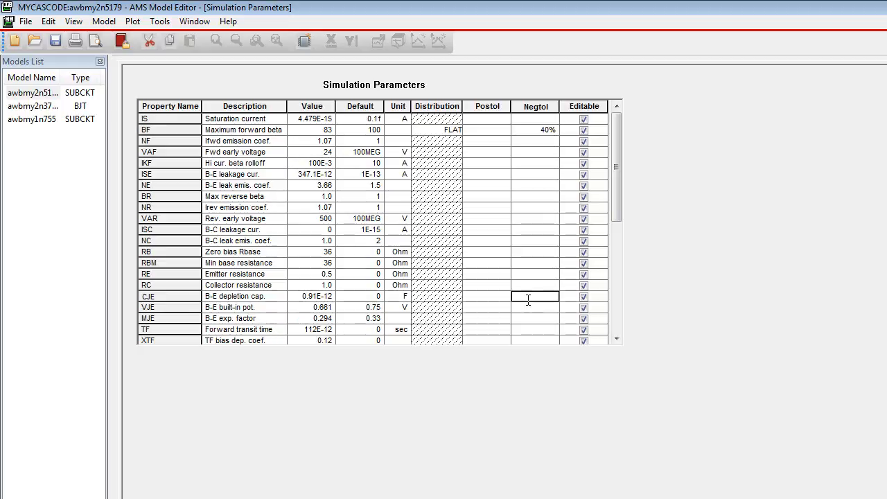
type("20")
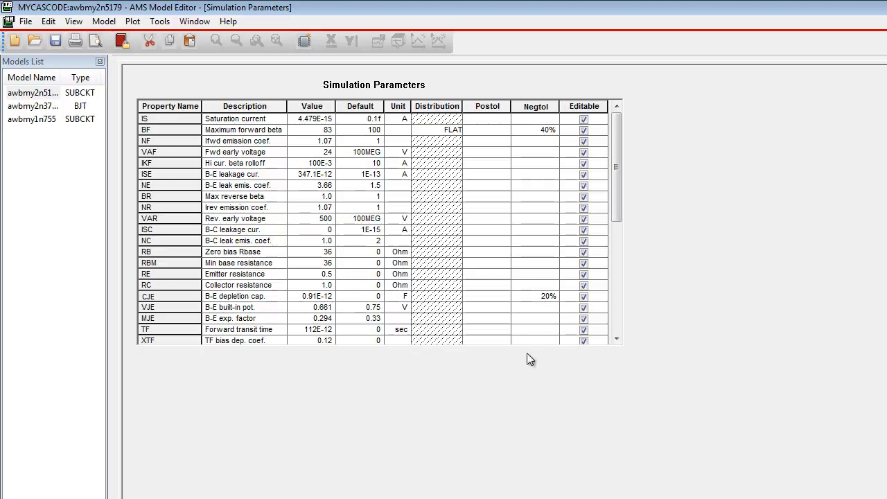
left_click_drag(617, 193, 623, 239)
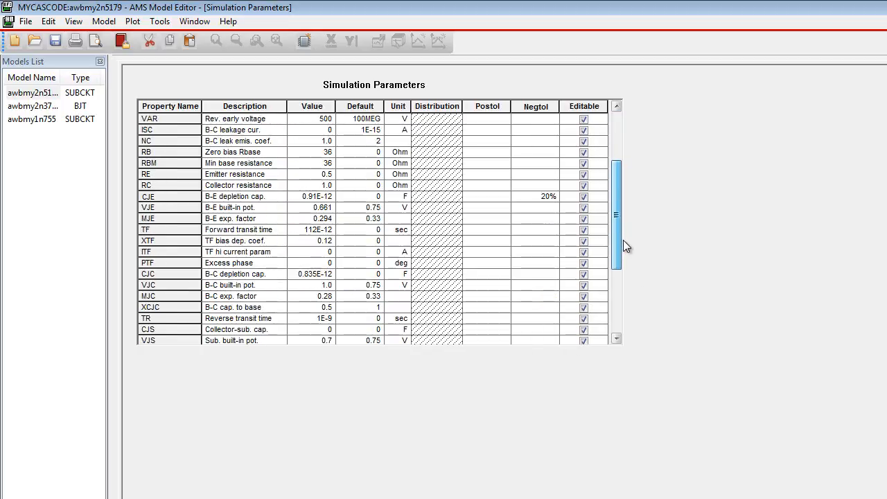
left_click(534, 266)
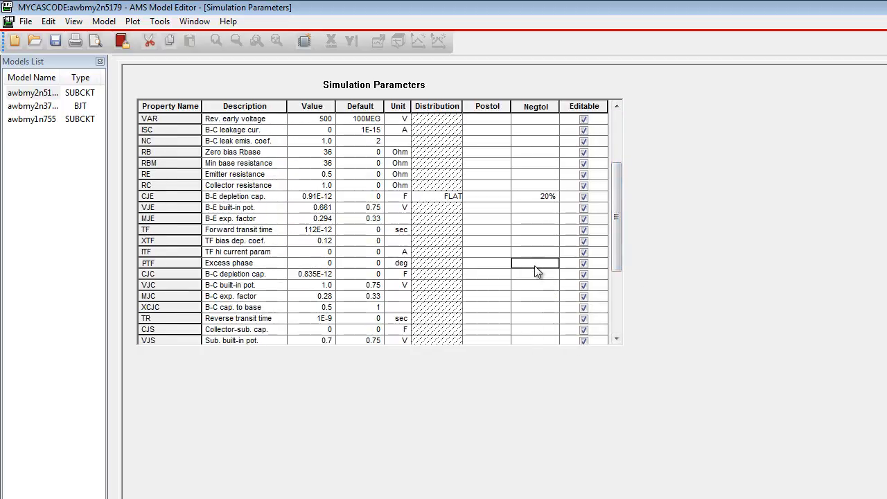
type("20")
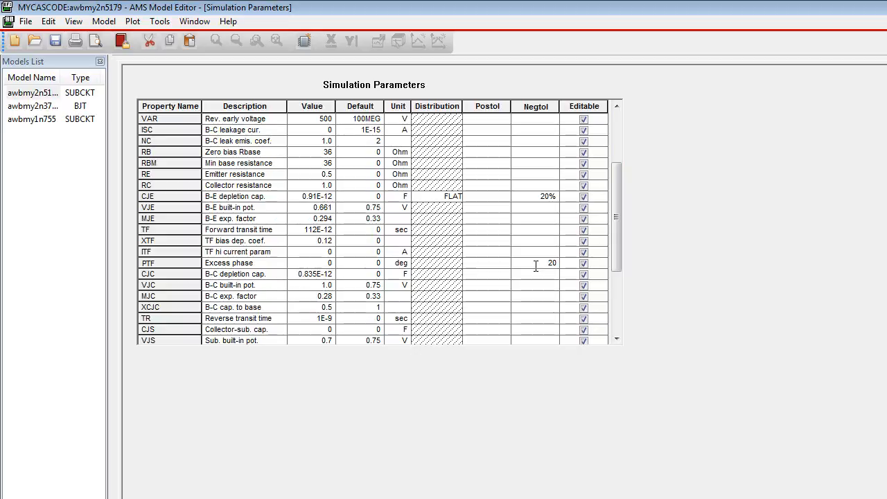
type("%")
Step: Save the edited awbmy2n5179 model, accept the model text update, and close the Model Editor
left_click(25, 23)
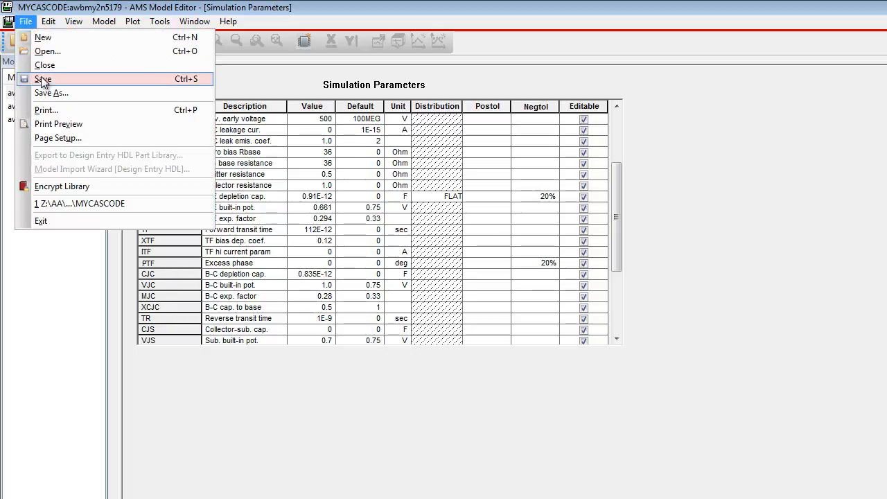
left_click(43, 81)
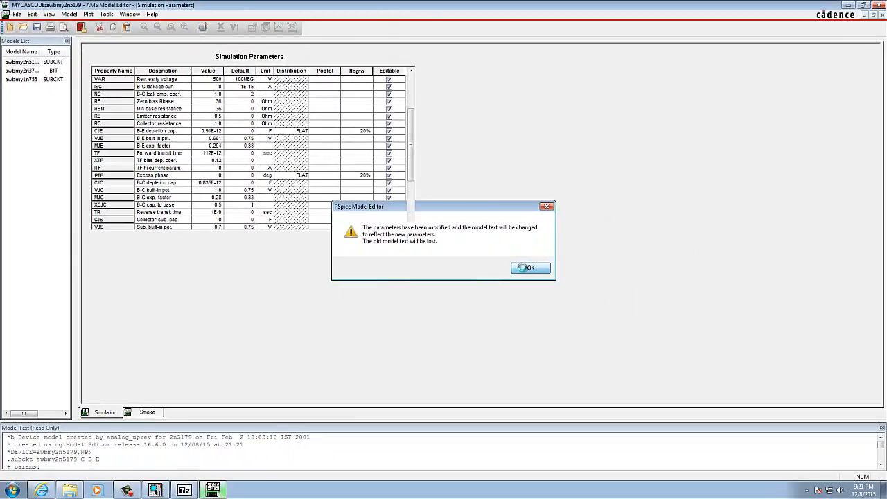
left_click(525, 267)
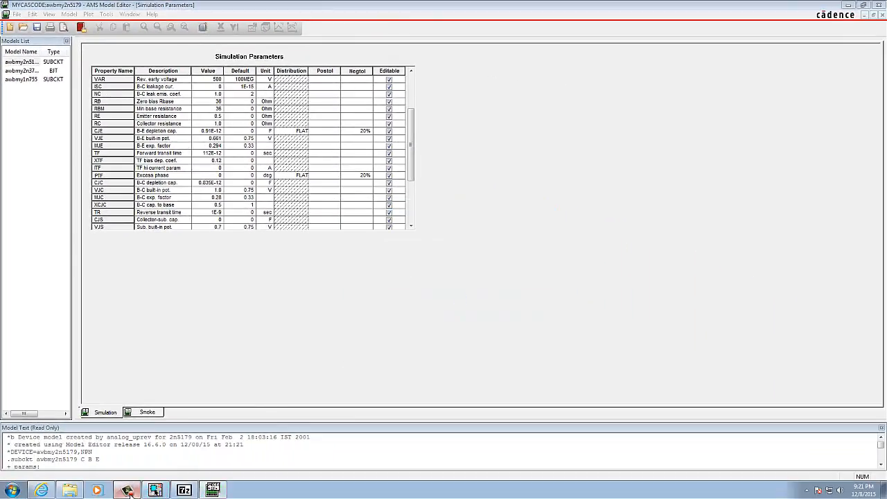
left_click(799, 339)
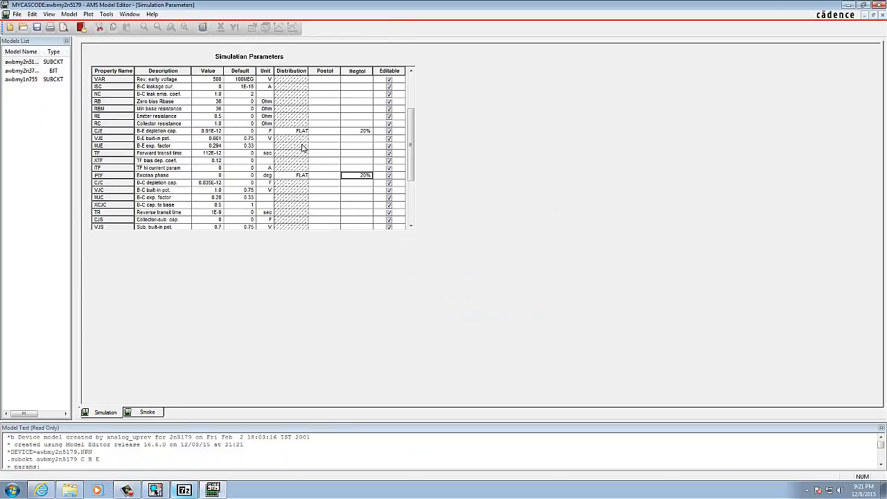
left_click(15, 14)
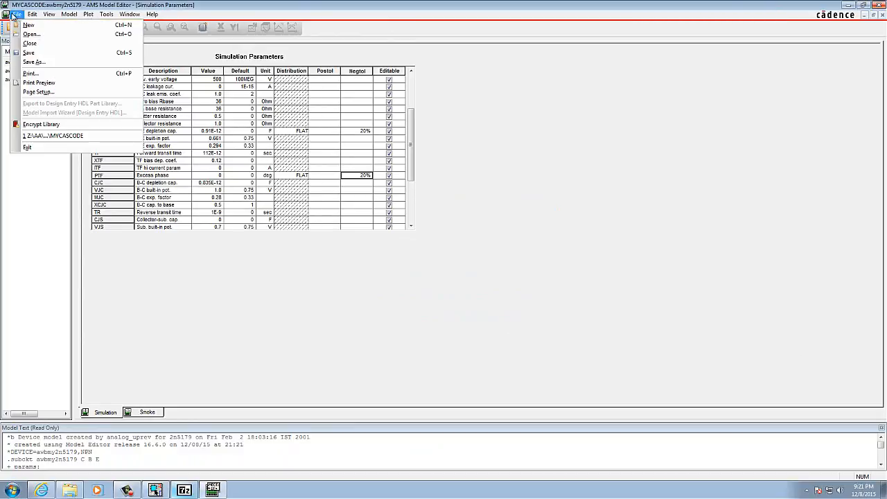
left_click(28, 52)
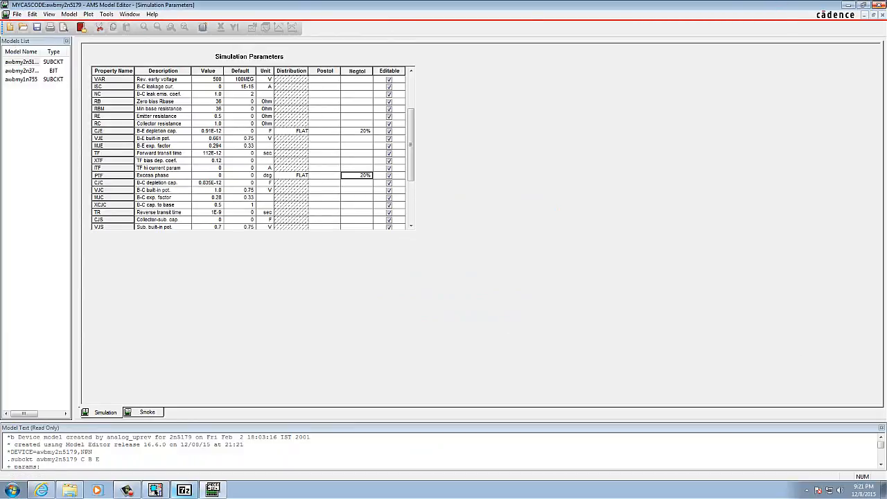
left_click(878, 5)
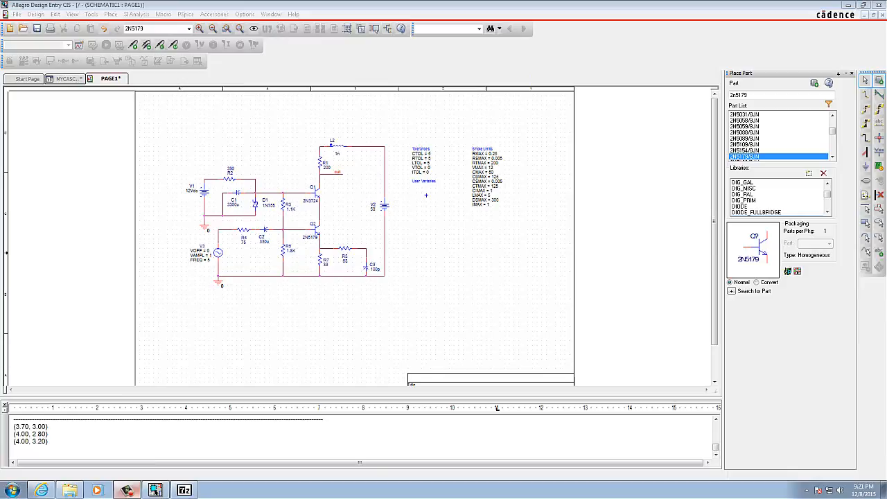
Step: Hide the 2N3724 value label of transistor Q1 on the schematic by setting its display format to Do Not Display
double_click(307, 202)
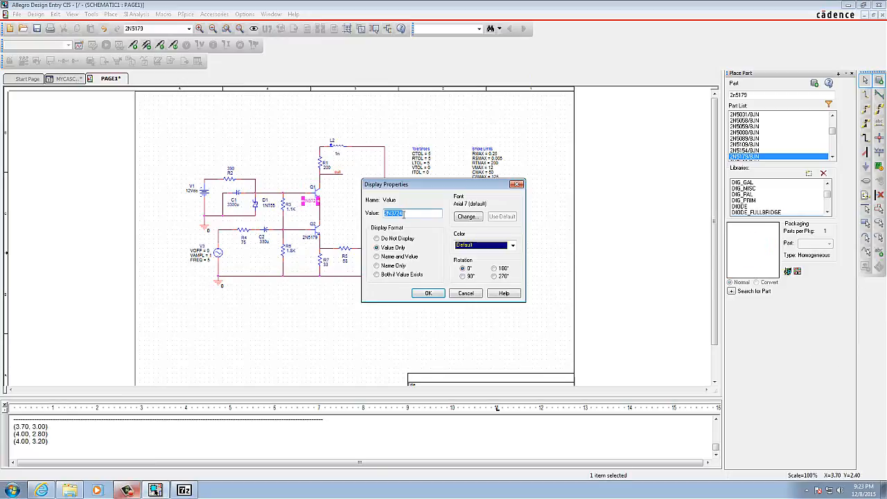
left_click(377, 238)
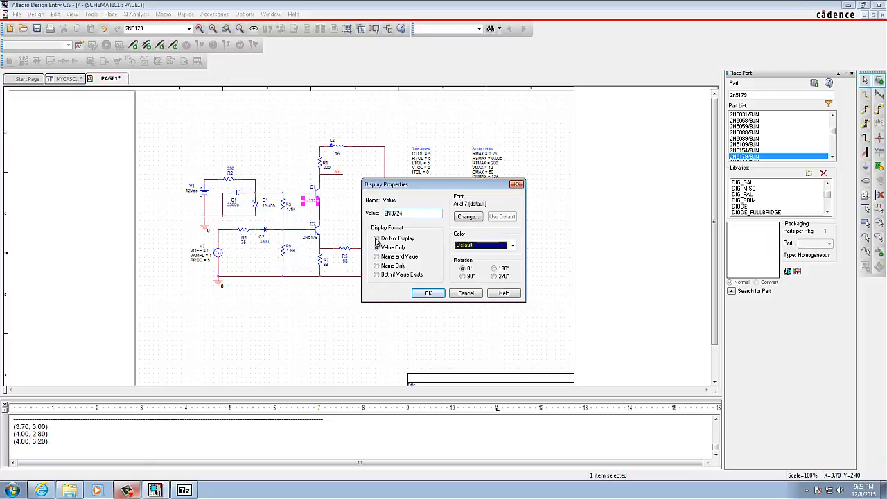
left_click(425, 293)
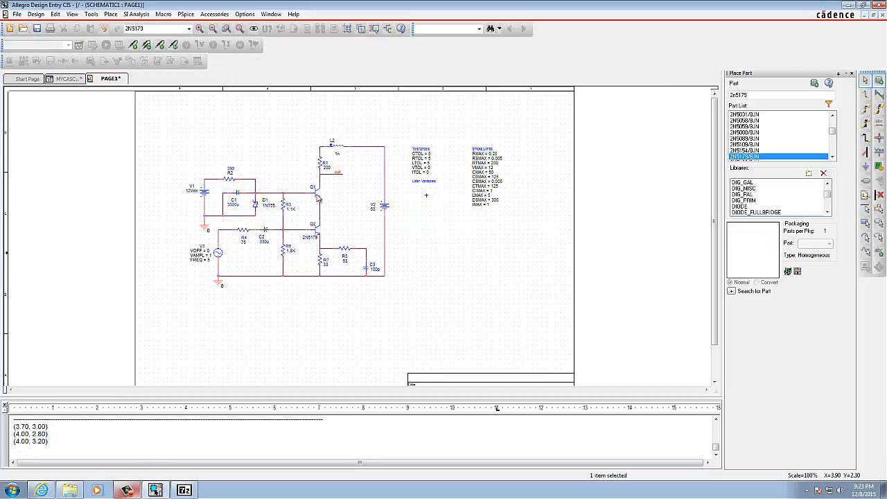
Step: Set the Implementation property of transistor Q1 to display its name and value on the schematic, applying the property changes
right_click(318, 198)
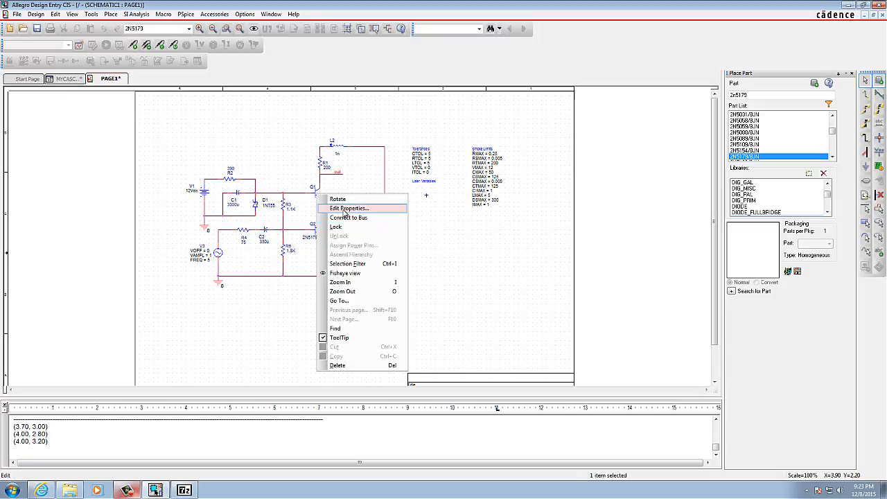
left_click(353, 203)
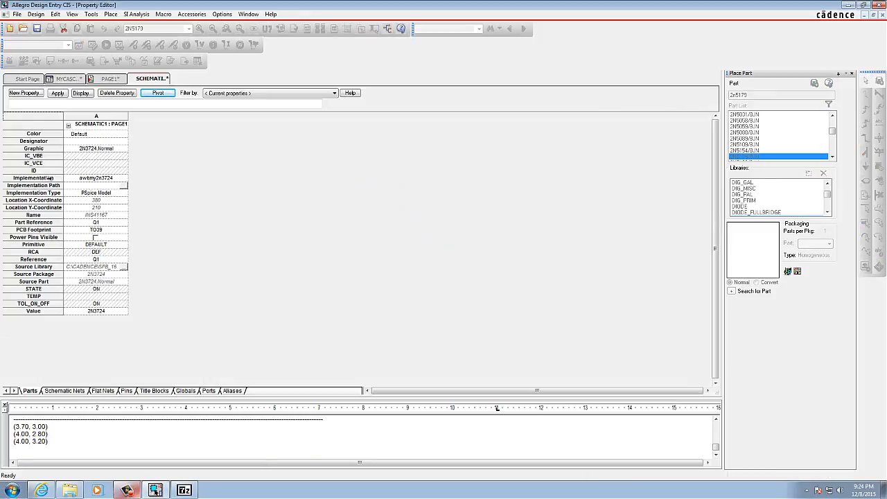
left_click(51, 178)
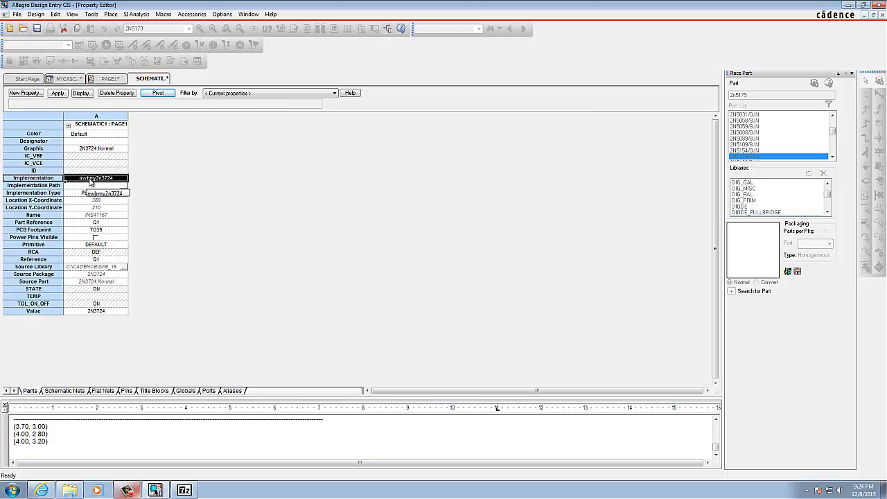
right_click(99, 179)
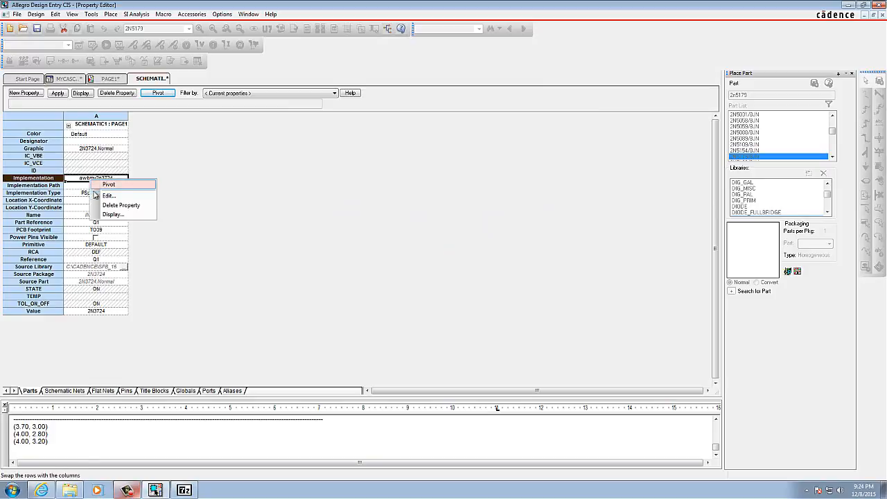
left_click(106, 215)
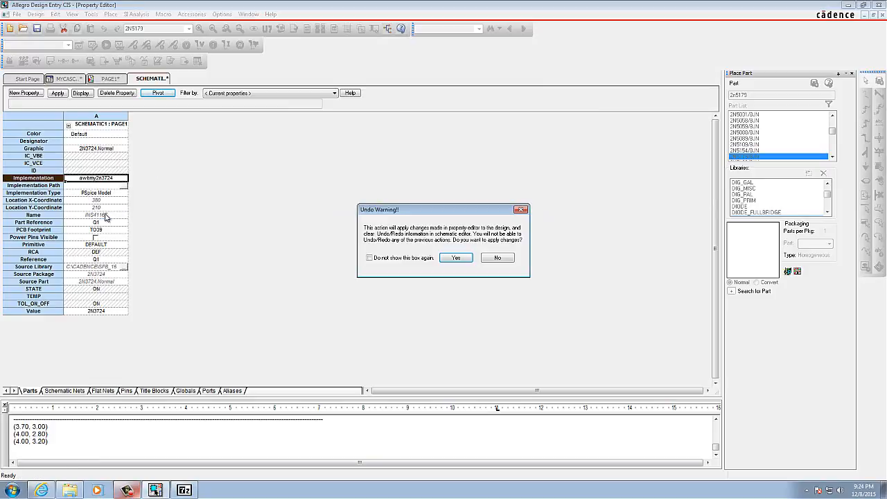
left_click(449, 261)
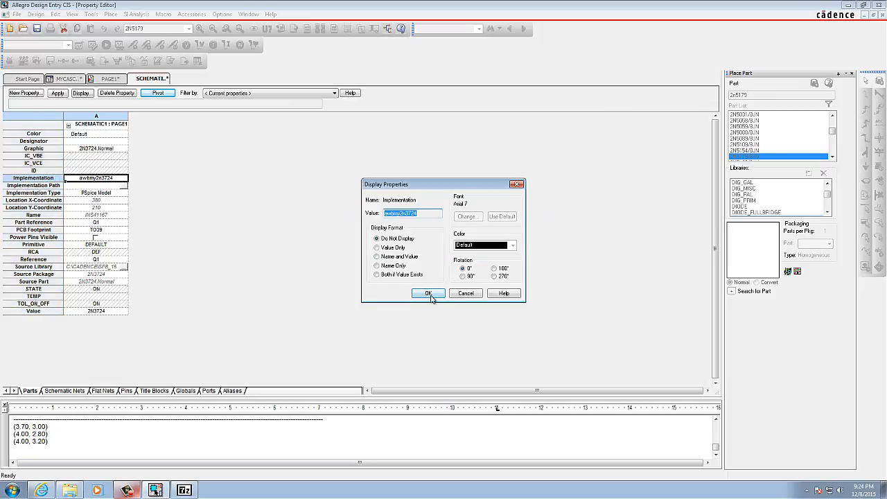
left_click(376, 257)
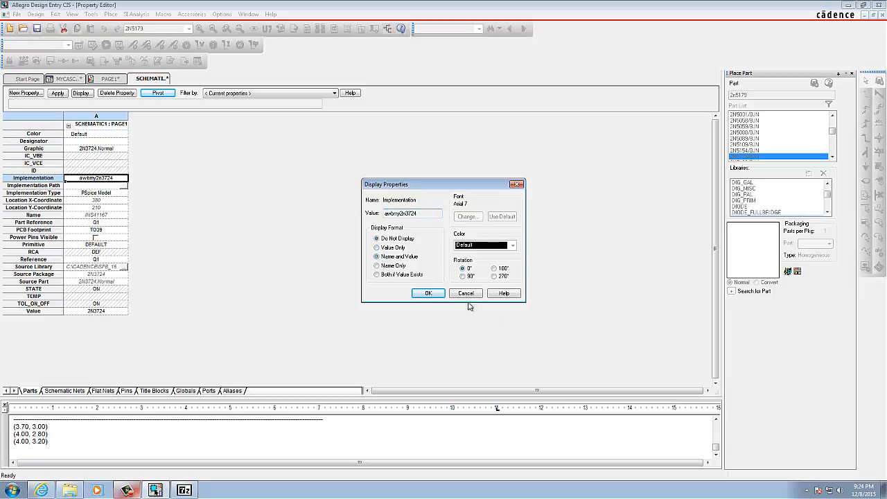
left_click(427, 294)
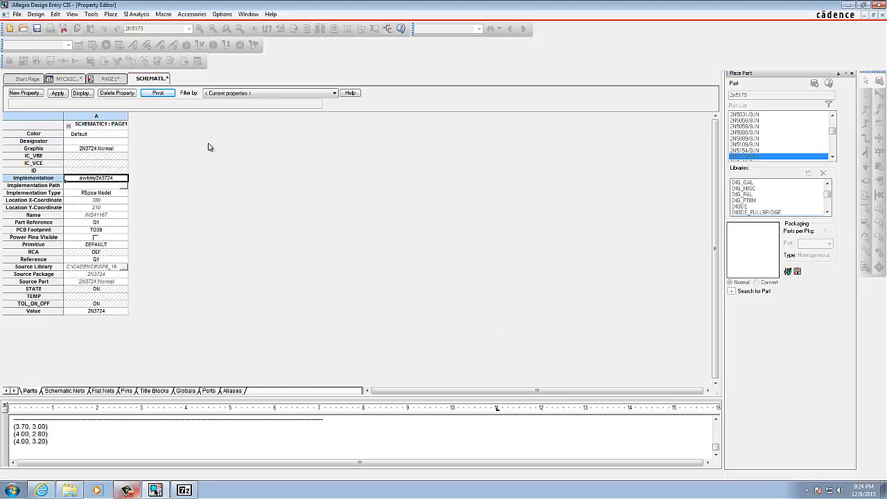
Step: Set the Implementation property of diode D1 to display its name and value on the schematic, applying the property changes
left_click(111, 79)
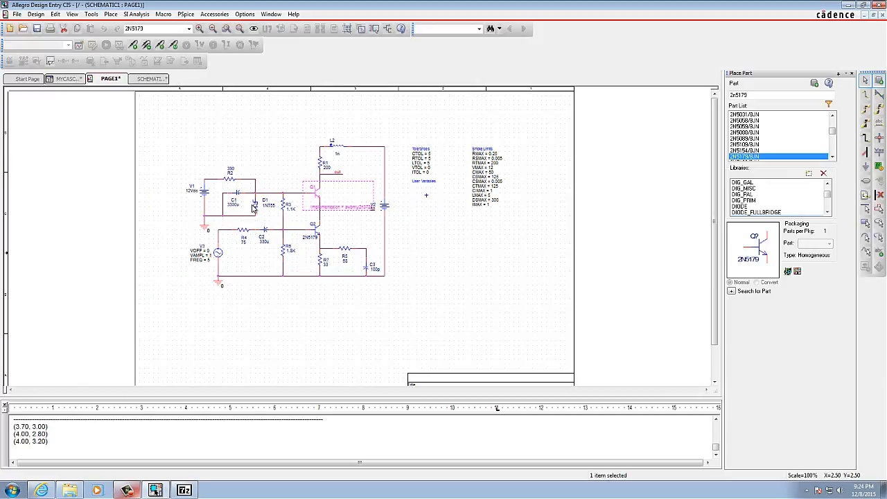
double_click(255, 207)
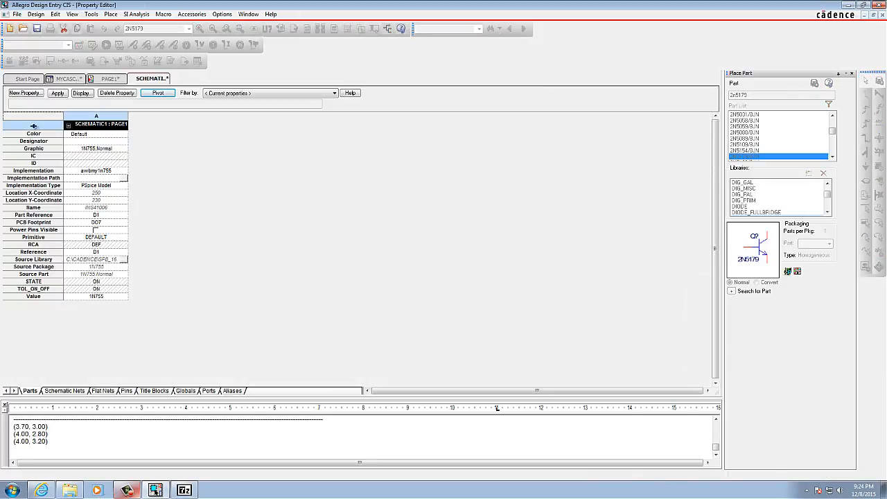
left_click_drag(34, 167, 35, 169)
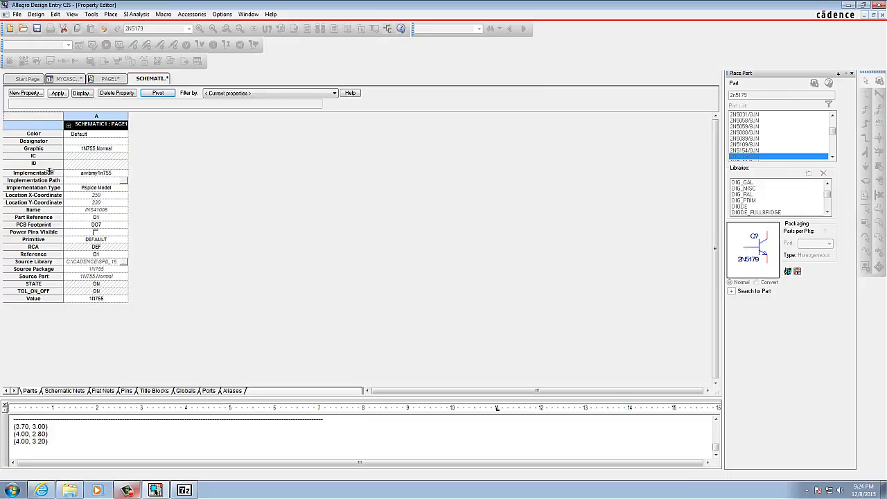
left_click(50, 173)
right_click(78, 177)
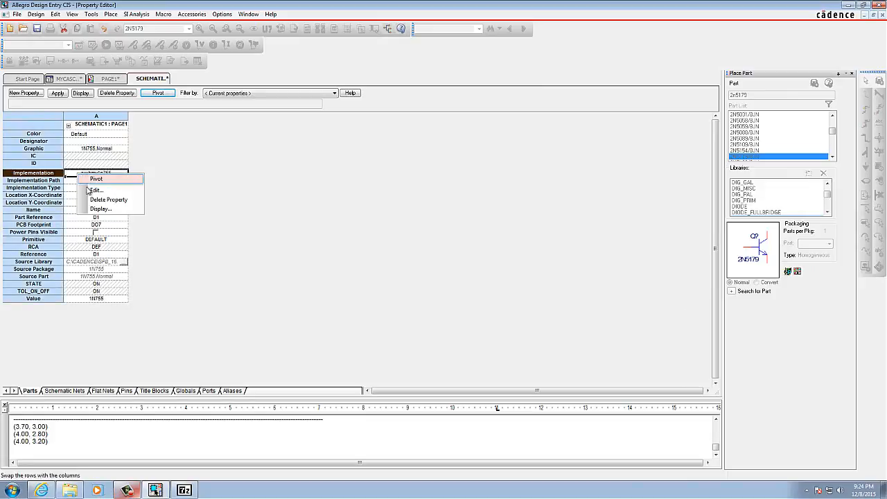
left_click(97, 210)
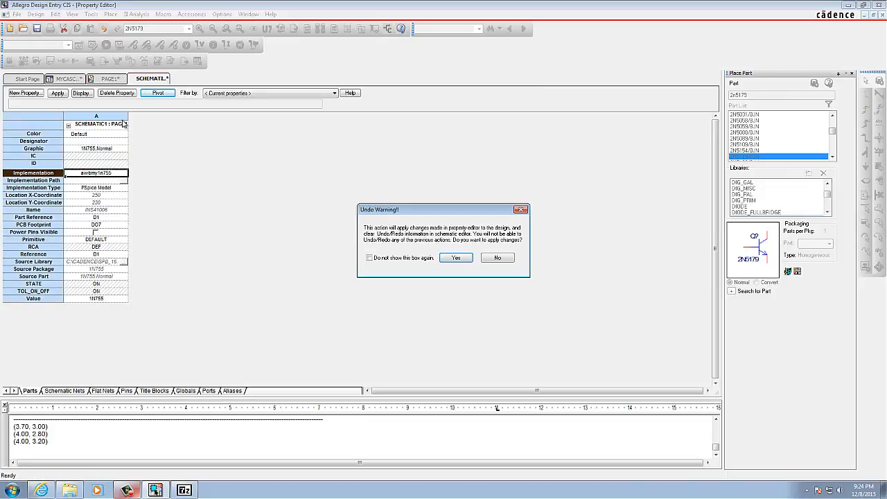
left_click(447, 260)
left_click(378, 256)
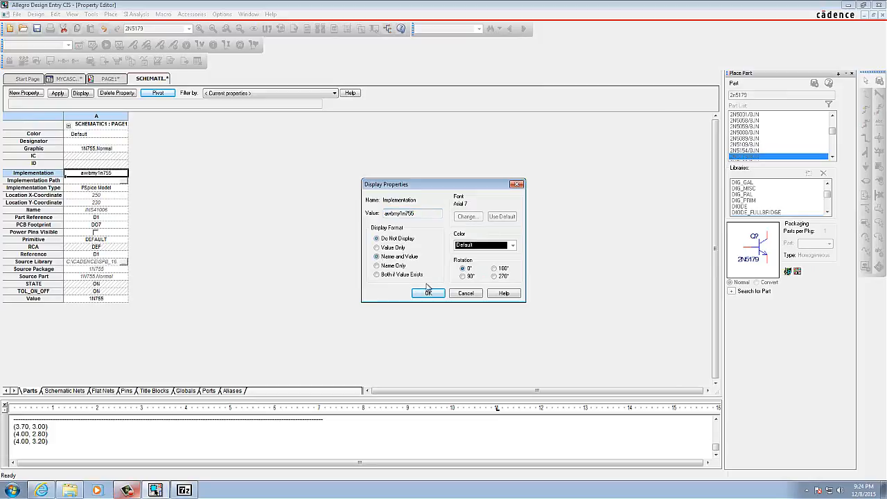
left_click(426, 294)
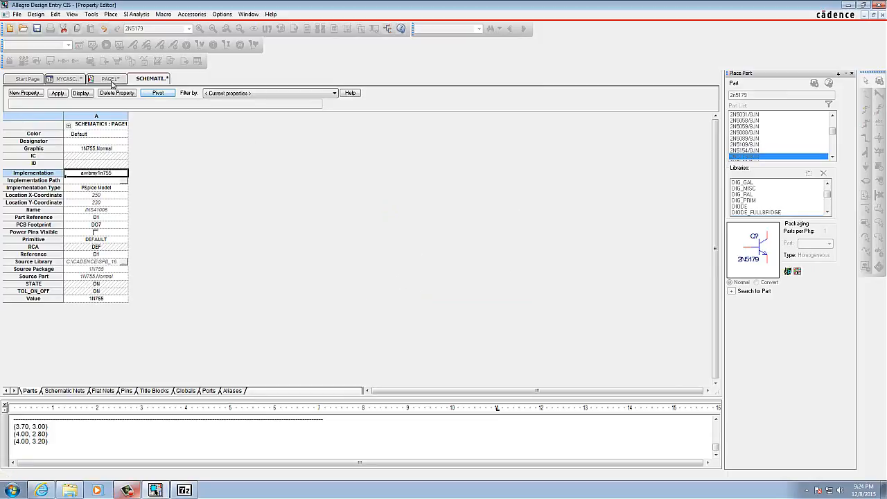
left_click(111, 78)
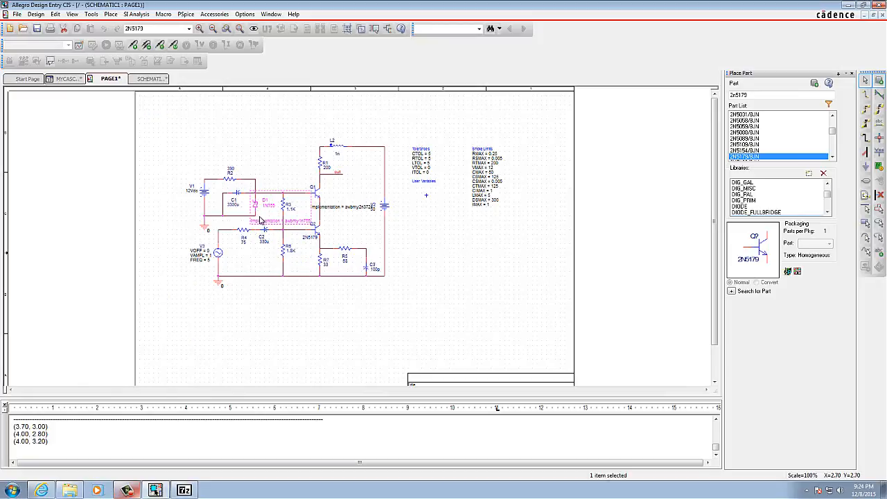
Step: Display the Implementation name and value of transistor Q2, accept applying the changes, and return to the schematic page
double_click(319, 231)
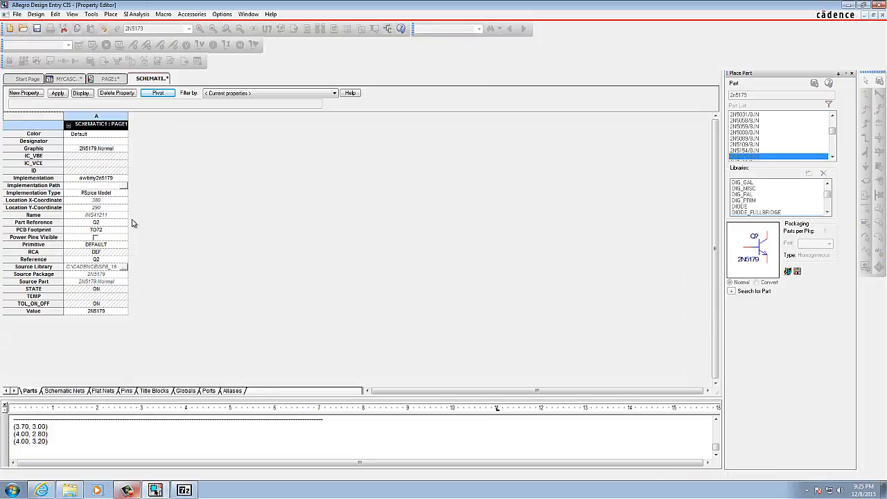
left_click(57, 179)
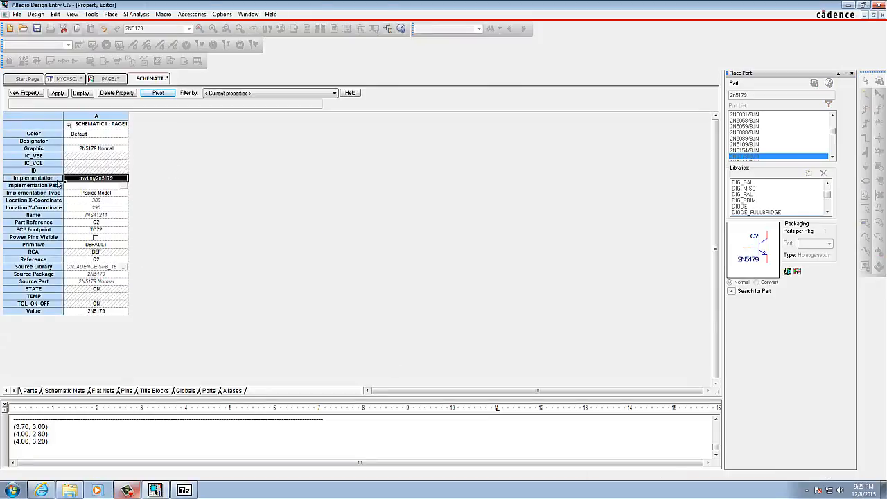
right_click(88, 182)
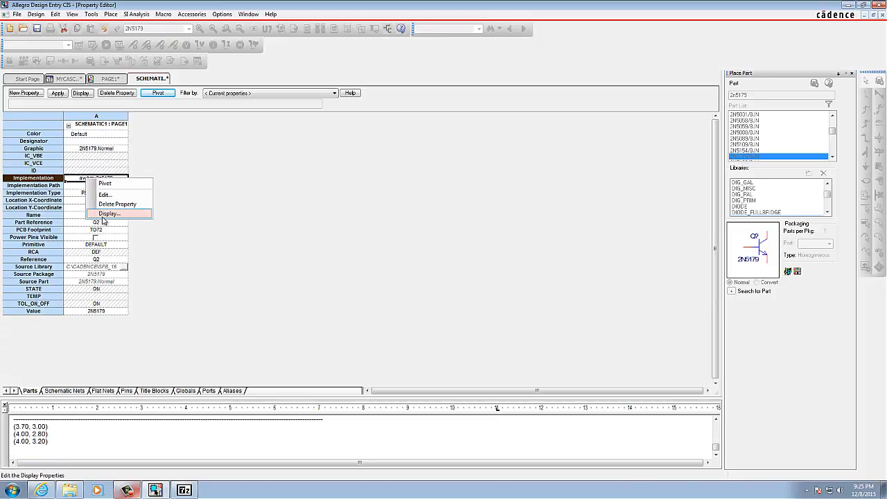
left_click(104, 214)
left_click(456, 257)
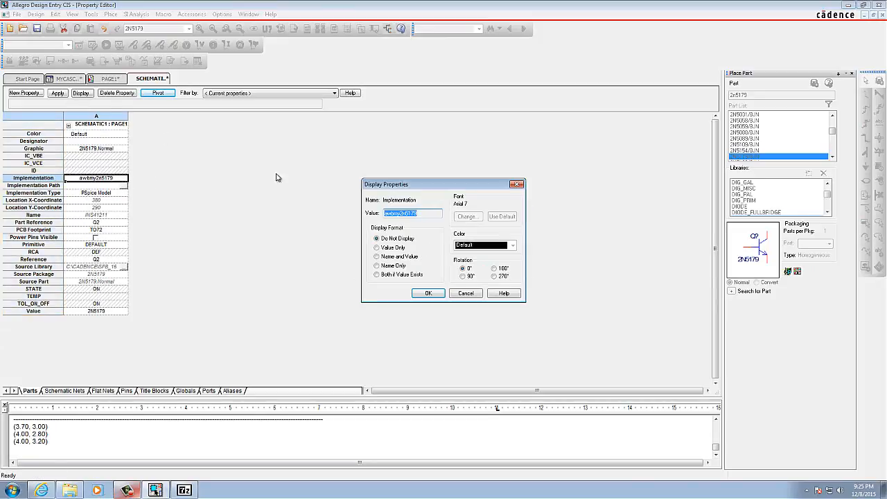
left_click(398, 256)
left_click(424, 294)
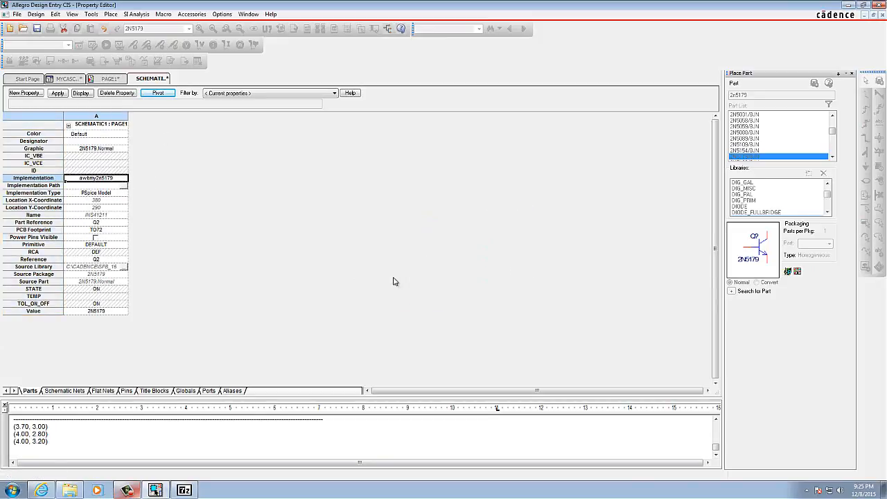
left_click(111, 79)
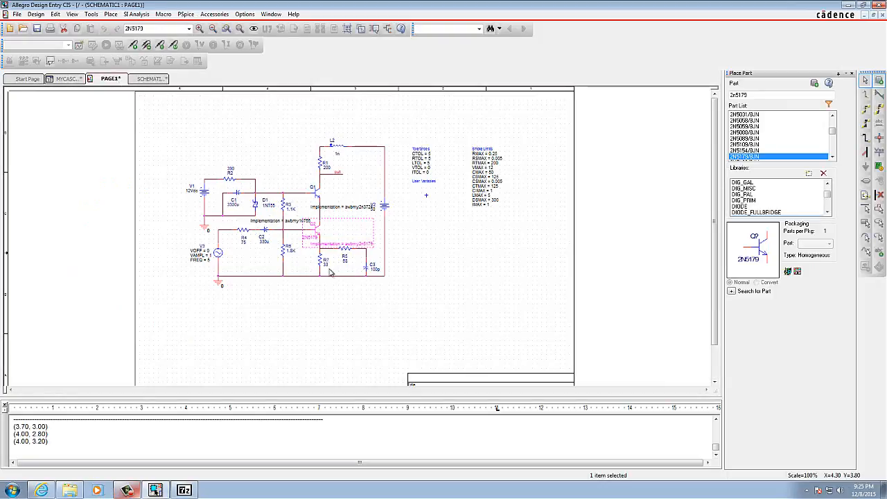
Step: Start a new Analog or Mixed A/D project named Sensecascode in the Z:\AA folder
left_click(129, 490)
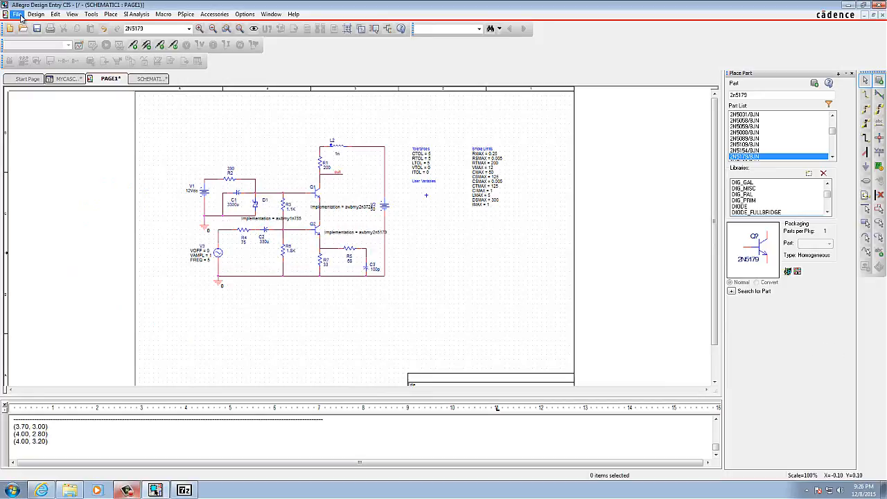
left_click(18, 14)
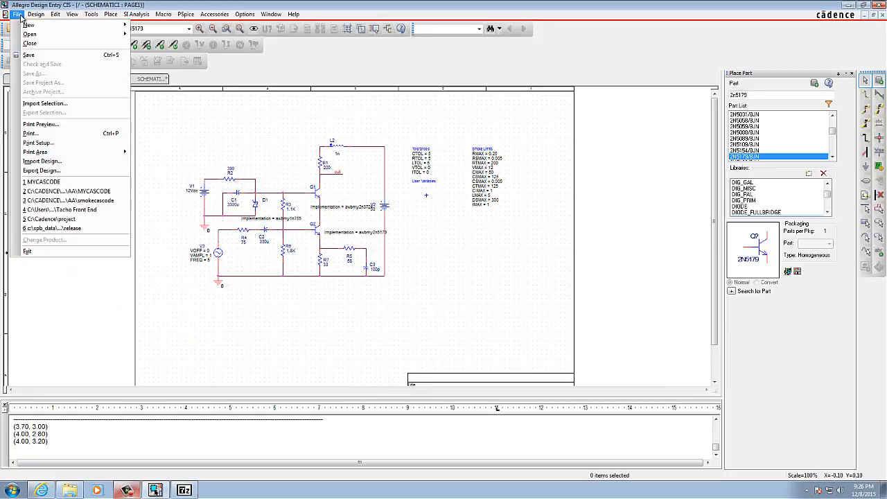
mouse_move(108, 27)
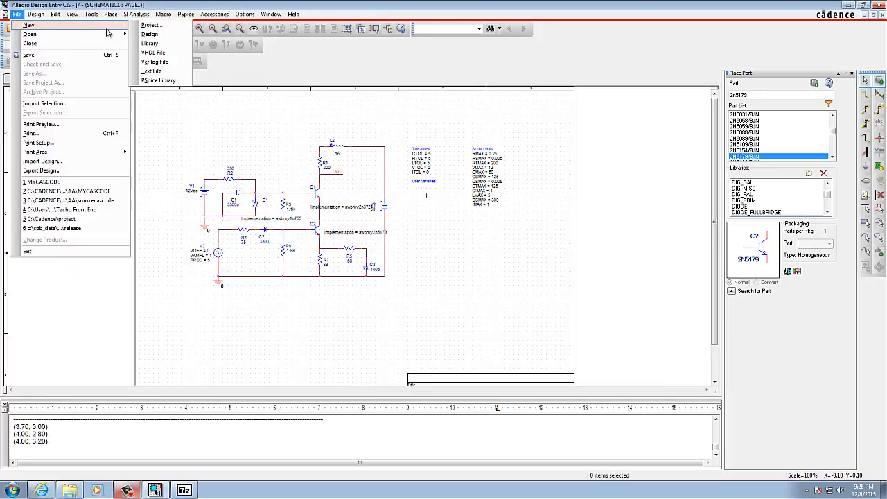
left_click(151, 25)
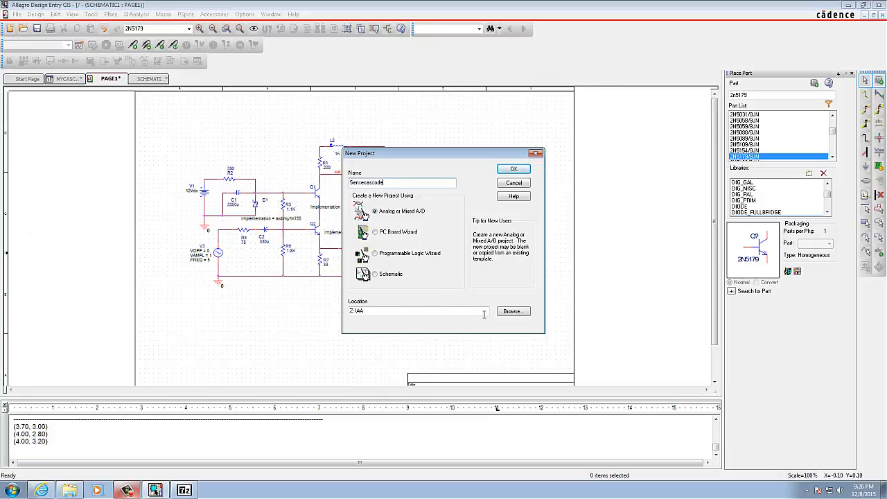
left_click(513, 311)
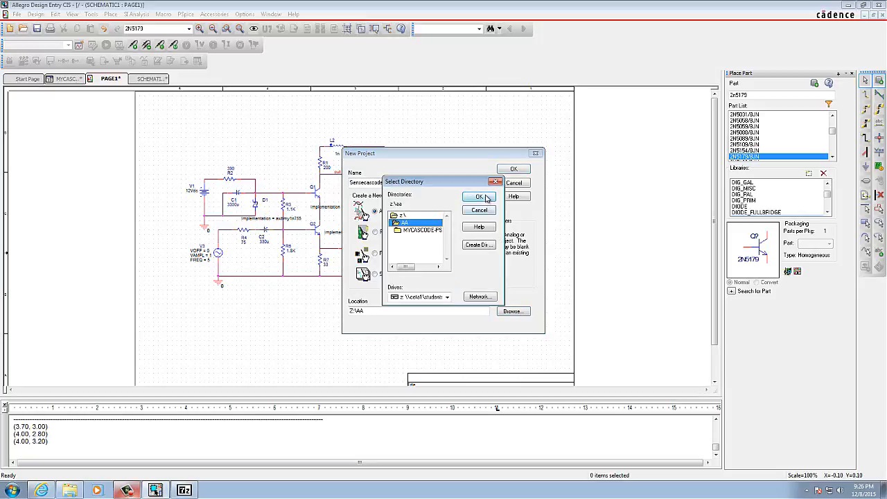
left_click(480, 197)
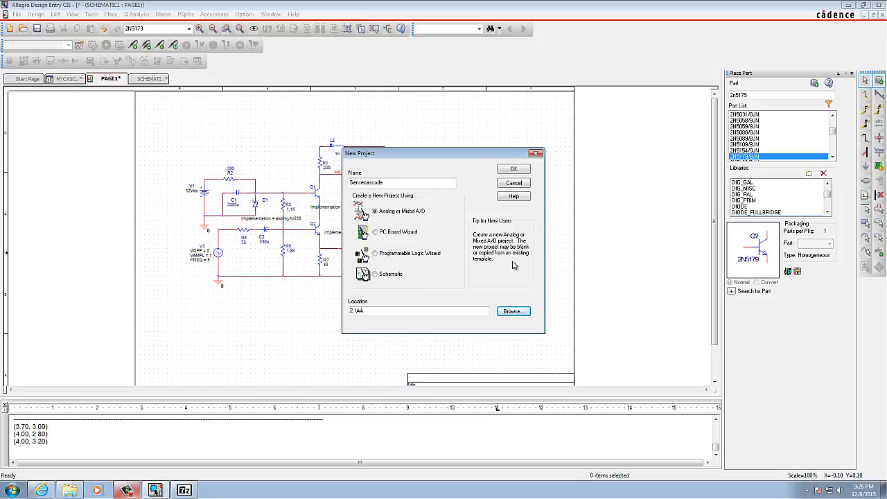
left_click(513, 169)
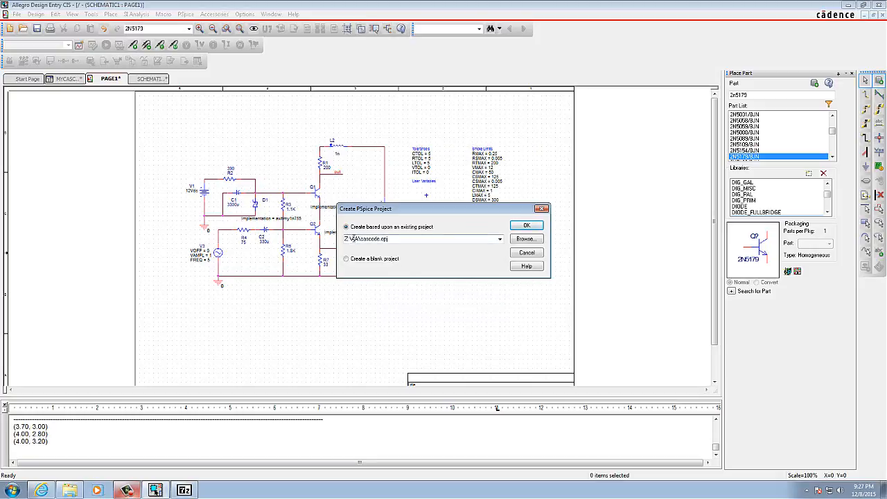
Step: Base the new PSpice project on the existing project Z:\AA\mycascode.opj and create it
left_click(499, 239)
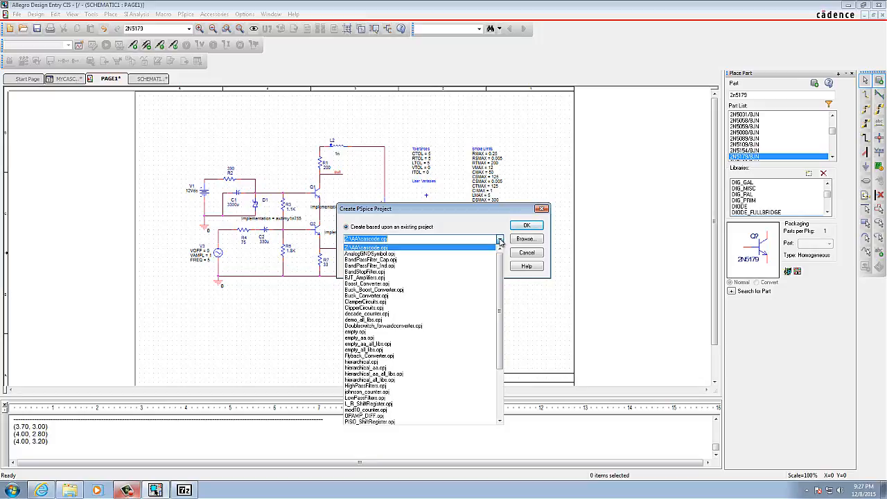
left_click(500, 239)
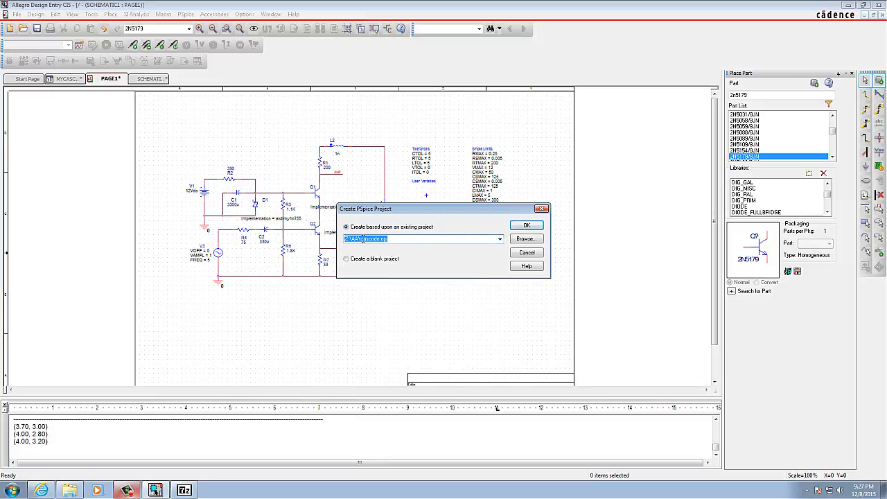
left_click(360, 239)
type("my")
left_click(527, 226)
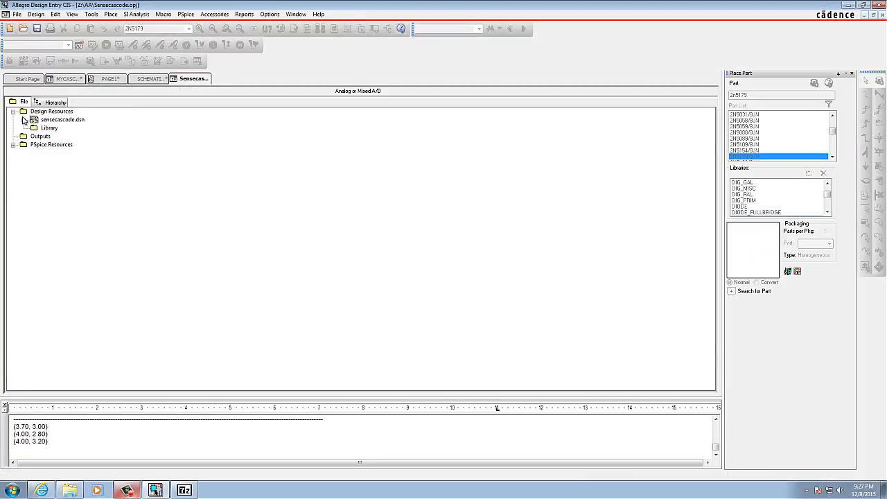
Step: Expand sensecascode.dsn and its SCHEMATIC1 folder, and open PAGE1
left_click(24, 120)
left_click(34, 127)
left_click(70, 136)
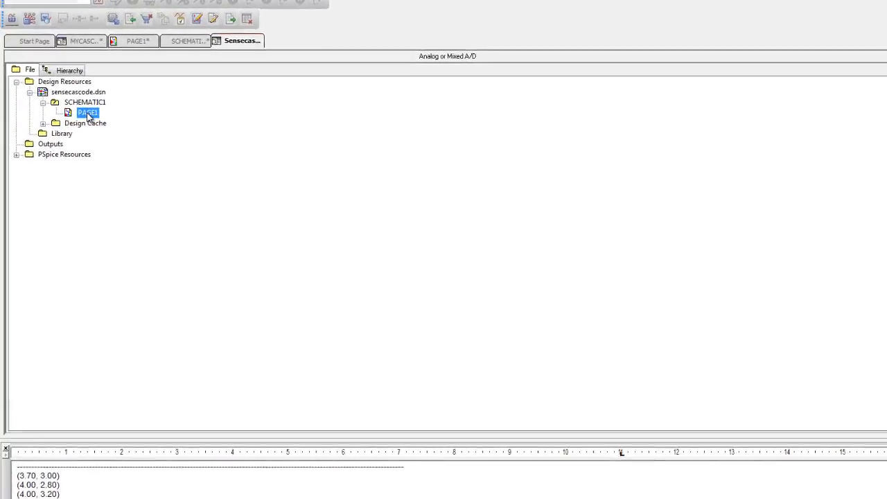
double_click(87, 113)
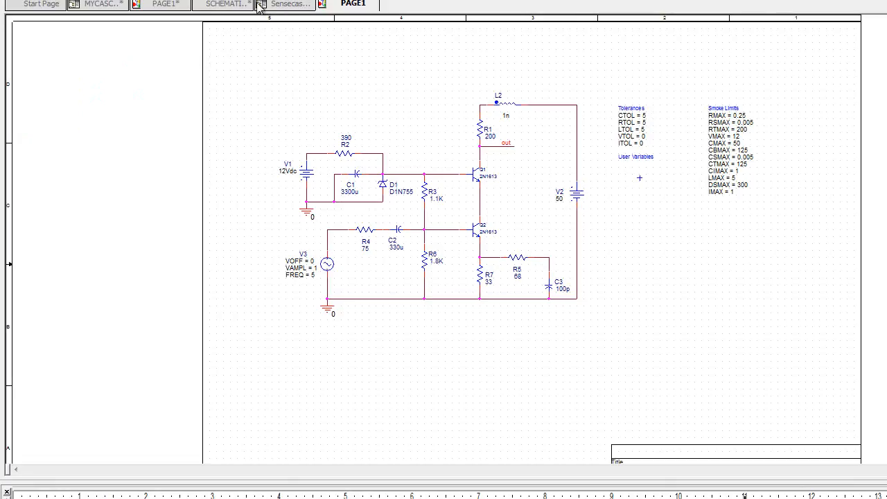
Step: Close the mycascode project and return to PAGE1 of the Sensecascode project
left_click(106, 5)
right_click(106, 5)
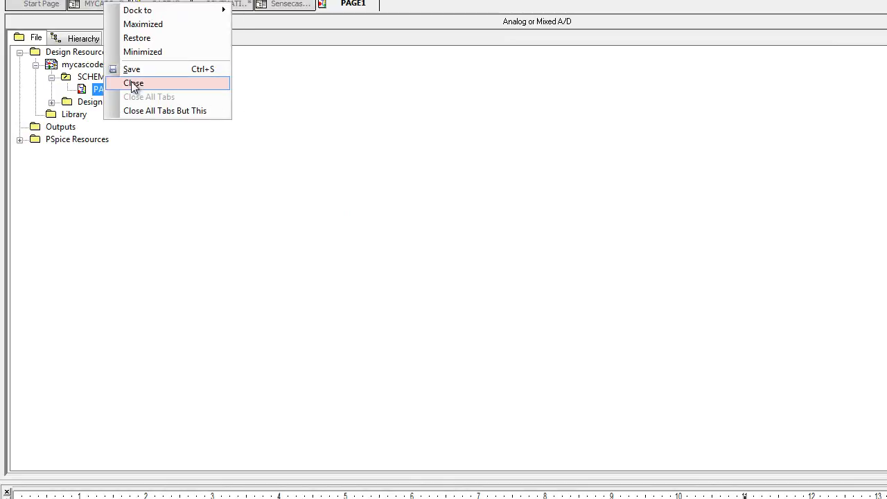
left_click(357, 201)
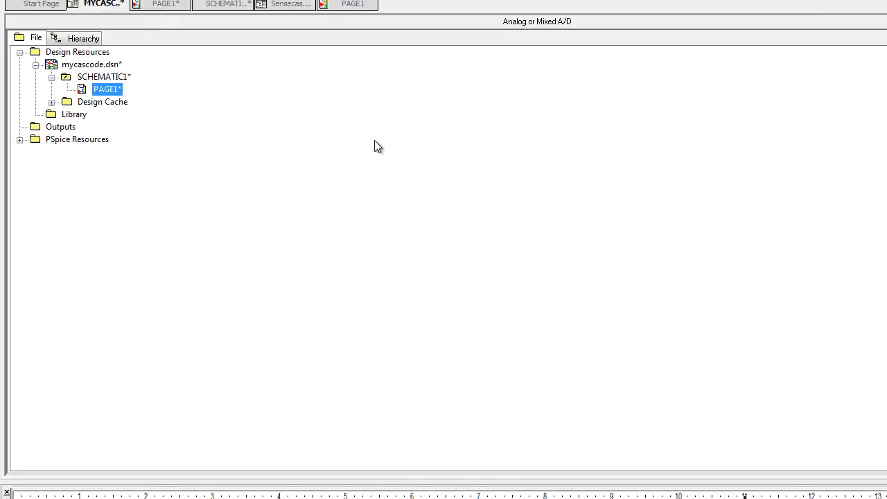
left_click(355, 5)
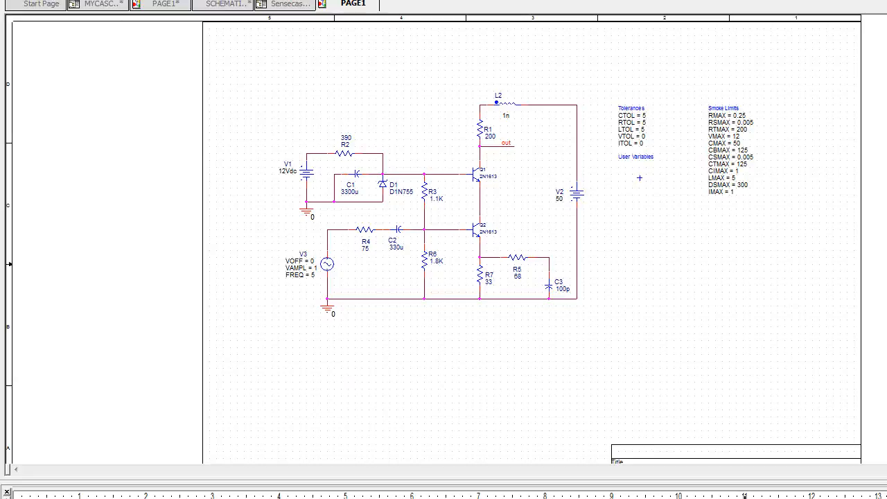
Step: Open the properties of the Variables part on PAGE1 and set its CTOL and RTOL tolerances to 10
left_click(639, 179)
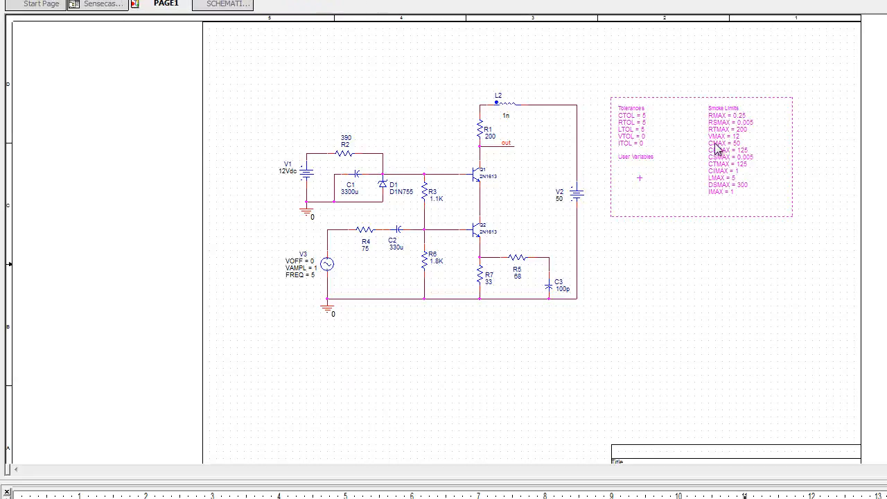
double_click(638, 184)
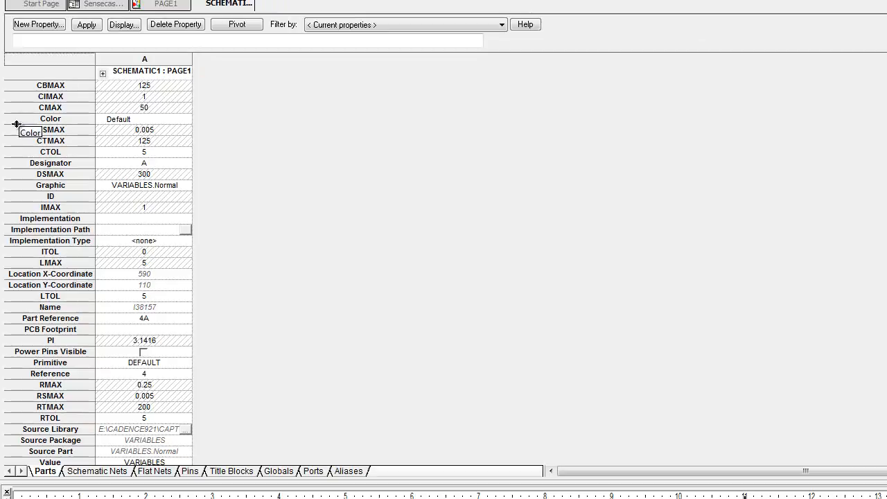
left_click(138, 154)
type("10")
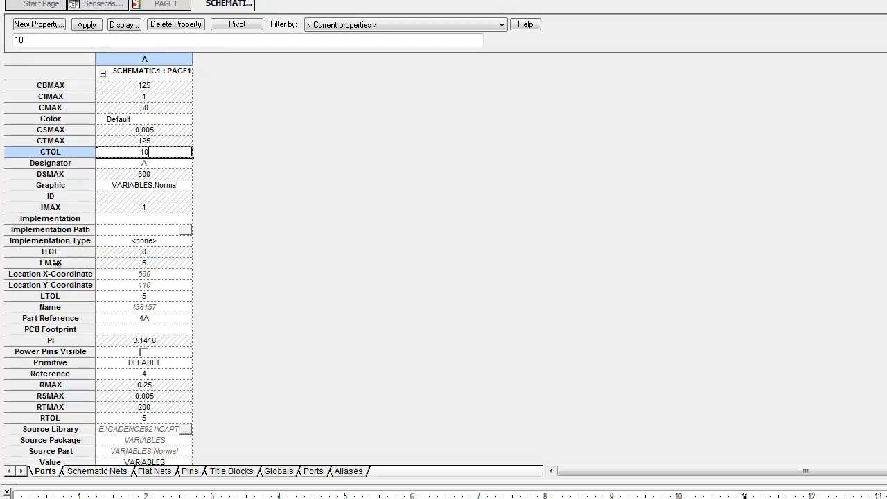
left_click(149, 420)
left_click(148, 418)
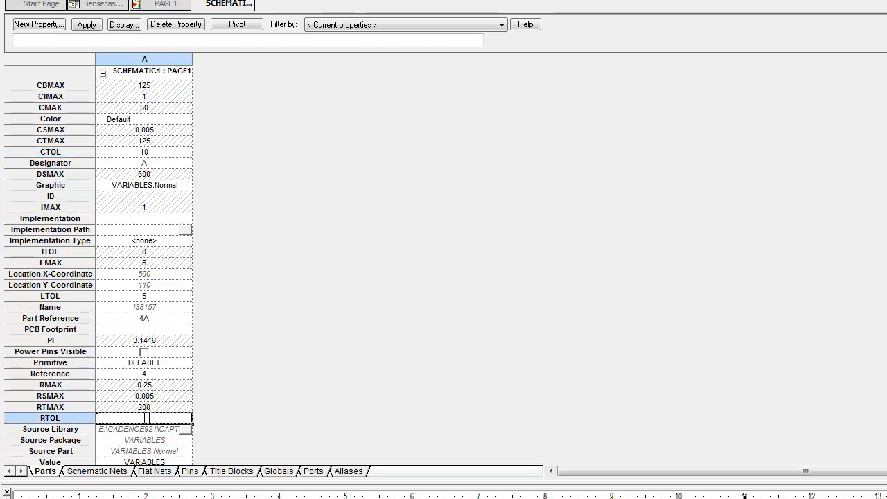
type("10")
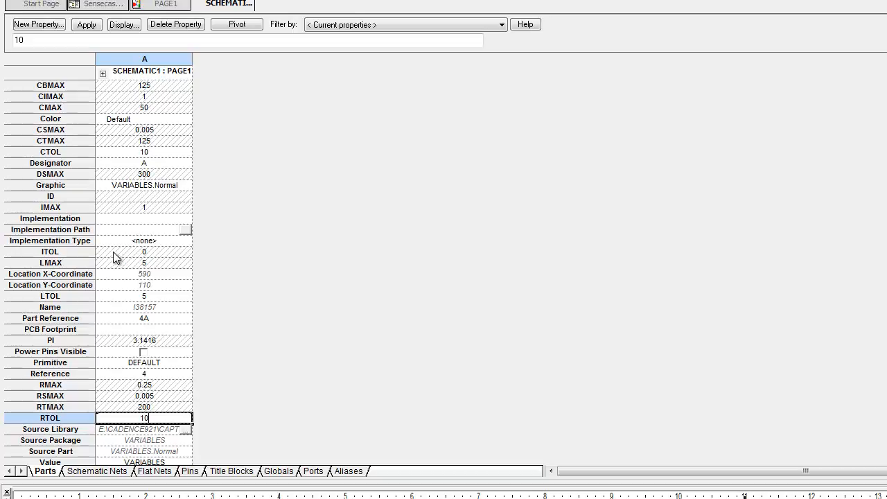
Step: Set the Variables part's LTOL tolerance to 10 and apply the property changes to PAGE1
left_click(119, 299)
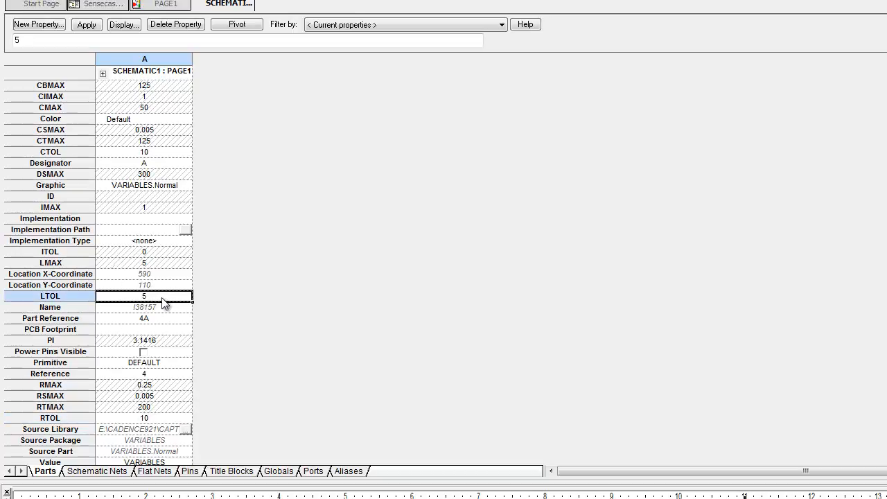
left_click(153, 298)
type("10")
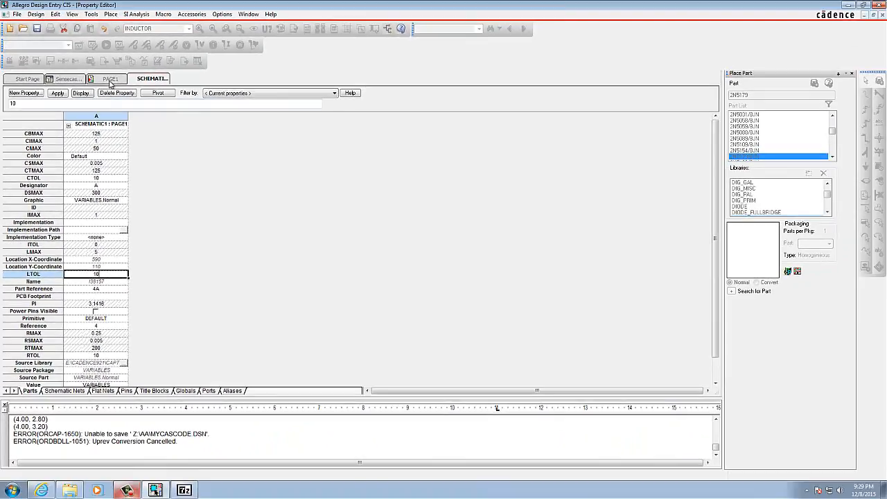
left_click(166, 6)
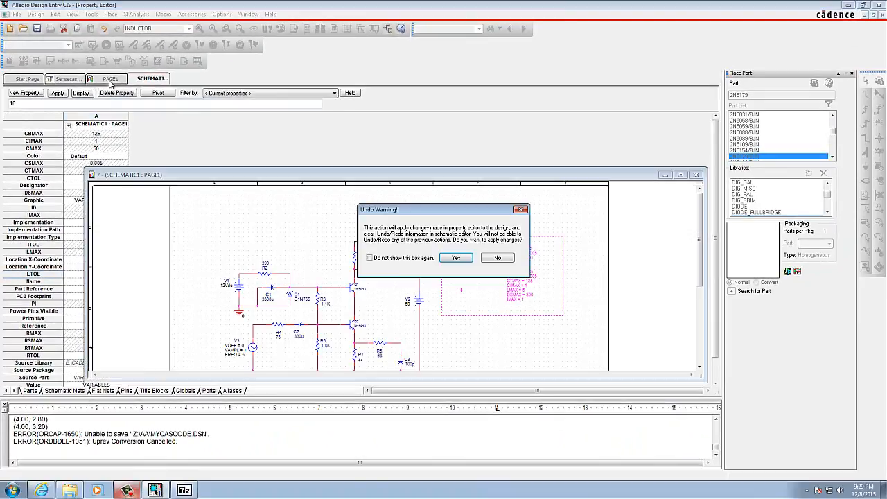
left_click(455, 257)
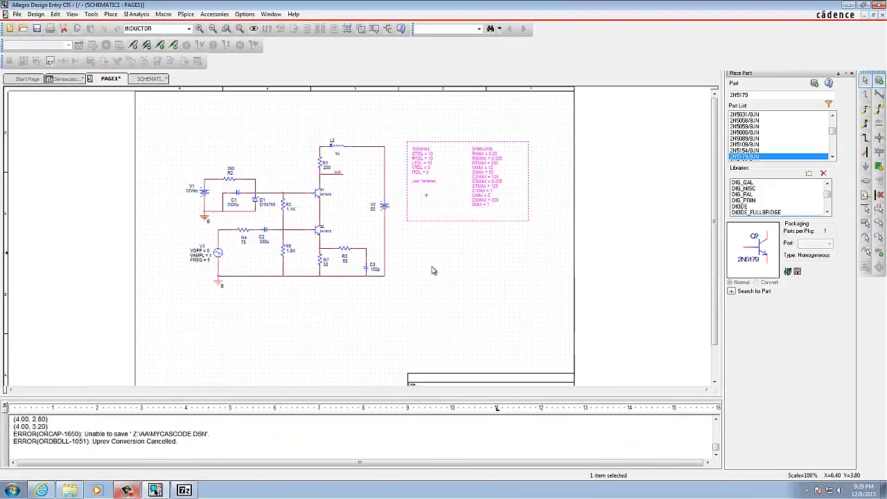
Step: Save the Sensecascode design and accept upgrading its database to the current software version
left_click(431, 270)
left_click(38, 30)
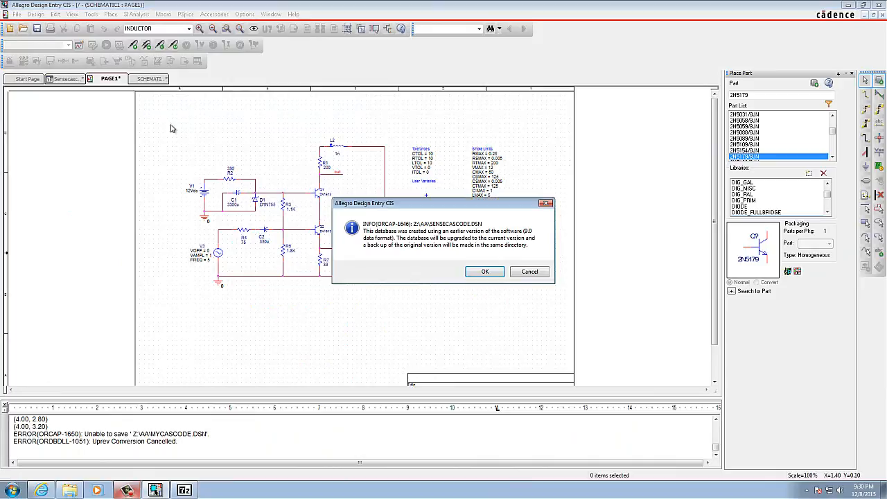
left_click(485, 273)
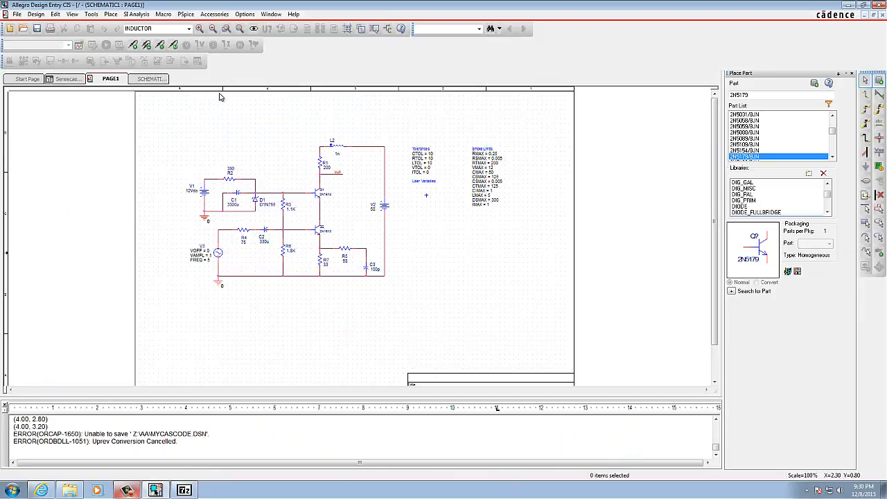
Step: Open the properties of capacitor C2 and set its positive tolerance, POSTOL, to 20%
left_click(200, 32)
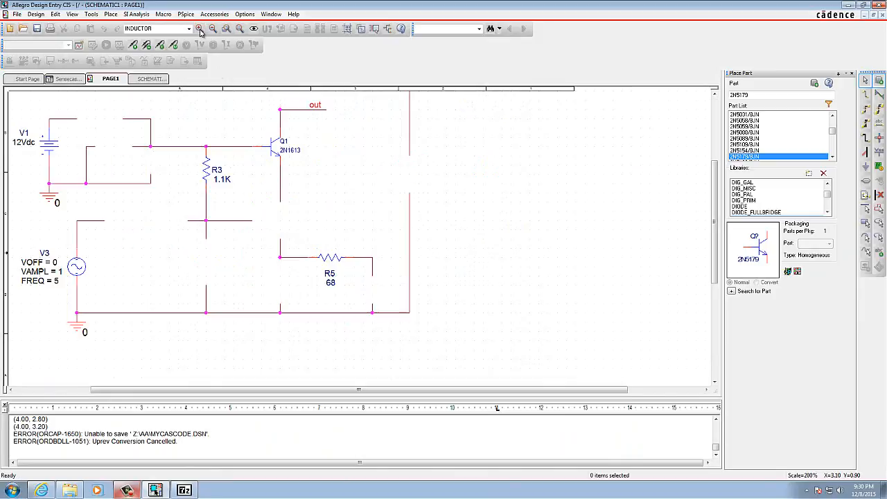
left_click(200, 32)
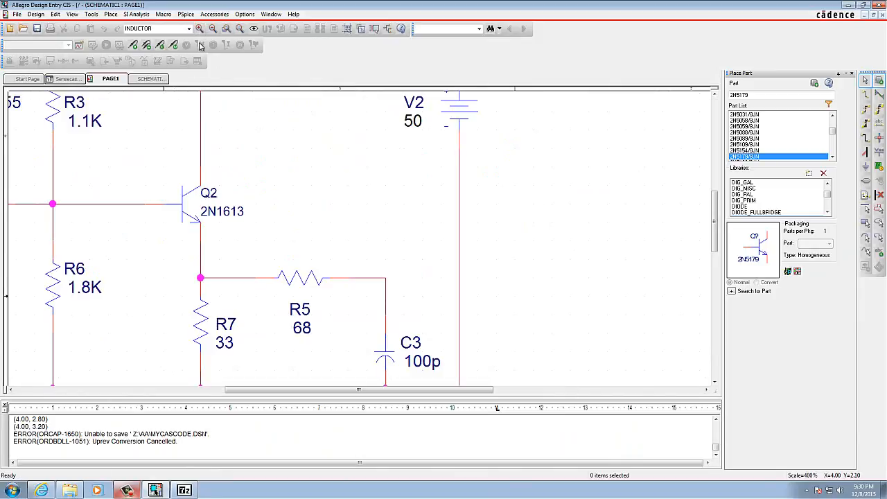
left_click_drag(275, 393, 172, 394)
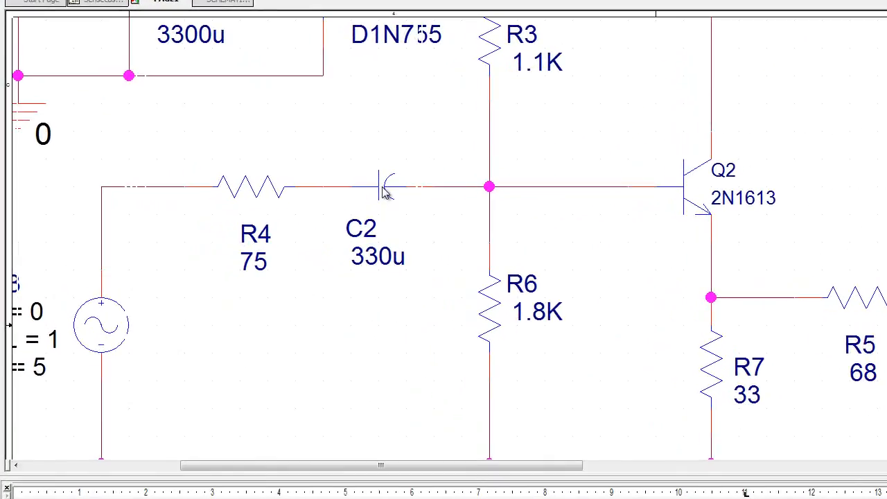
double_click(254, 204)
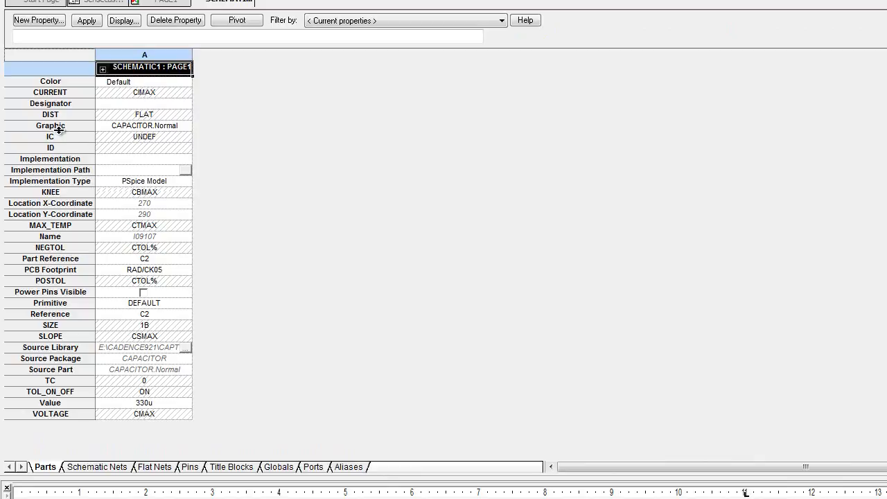
left_click(118, 283)
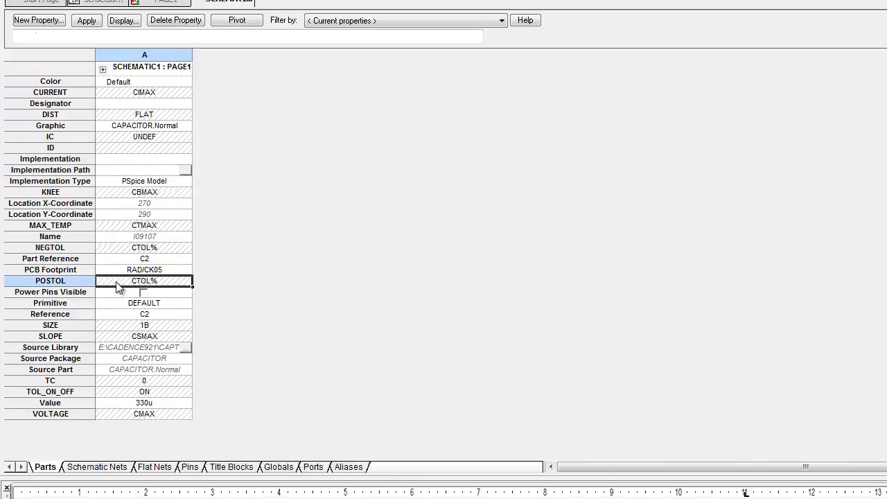
left_click(147, 280)
key("BackSpace")
key("BackSpace")
key("BackSpace")
key("BackSpace")
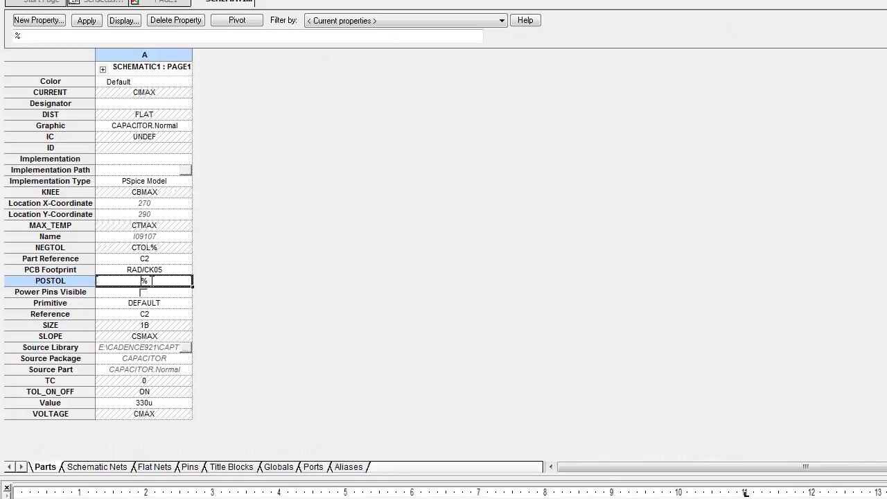
type("20")
Step: Set C2's negative tolerance, NEGTOL, to 20% and apply the changes to PAGE1, suppressing further undo warnings
left_click(148, 247)
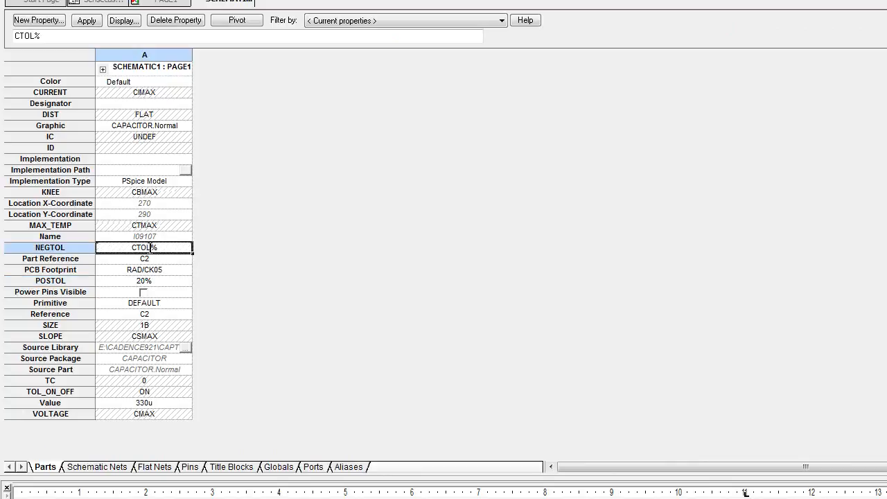
key("BackSpace")
key("BackSpace")
key("BackSpace")
key("BackSpace")
type("20")
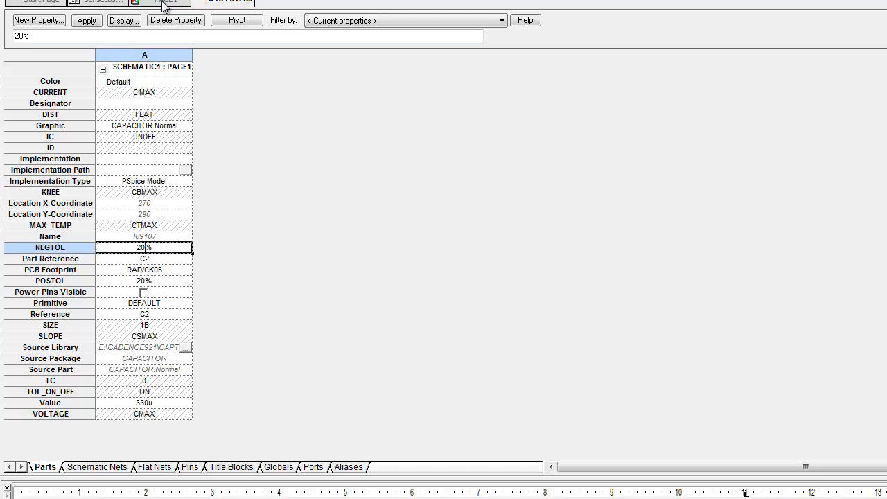
left_click(78, 246)
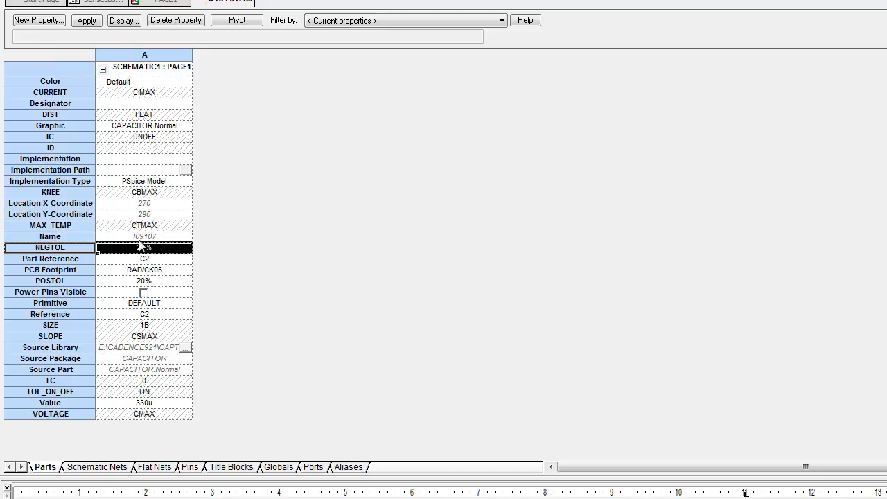
left_click(172, 5)
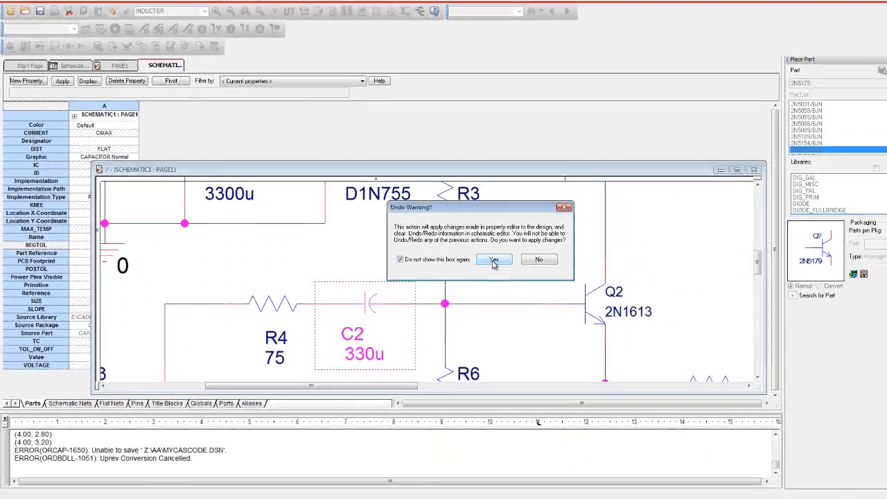
left_click(684, 268)
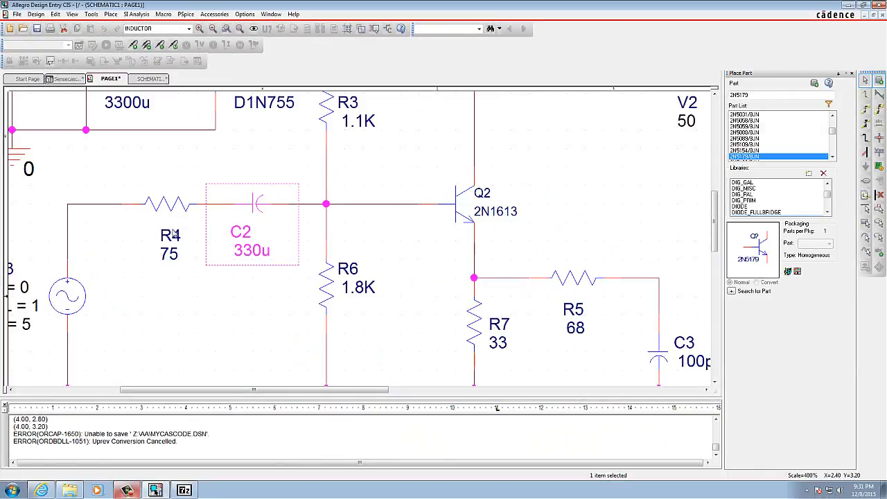
Step: Open the properties of resistor R4 and set its negative tolerance, NEGTOL, to 0
double_click(168, 209)
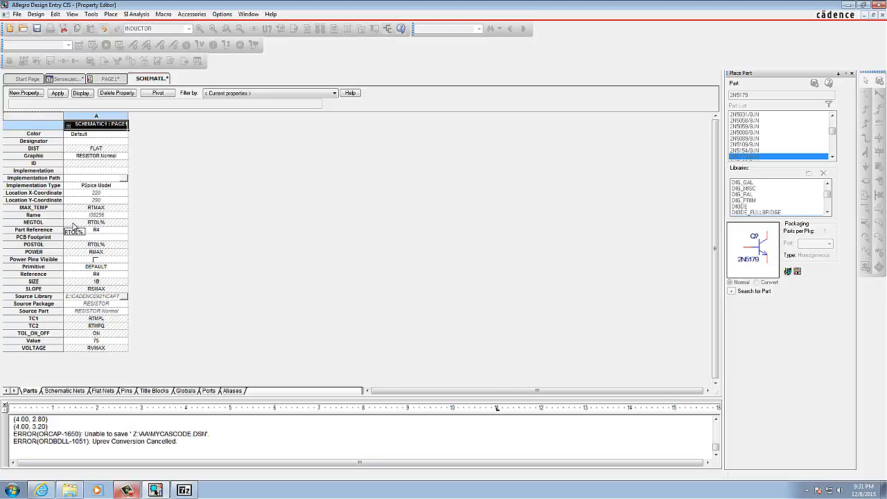
left_click(73, 222)
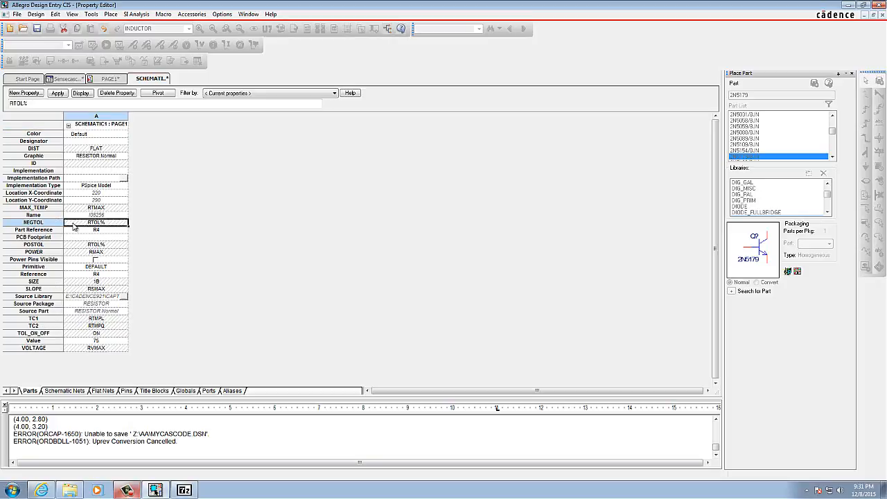
left_click(106, 222)
key("BackSpace")
key("BackSpace")
key("BackSpace")
key("BackSpace")
key("BackSpace")
Step: Set R4's positive tolerance, POSTOL, to 0, apply it, and recheck R4's properties before returning to PAGE1
left_click(102, 245)
key("BackSpace")
key("BackSpace")
key("BackSpace")
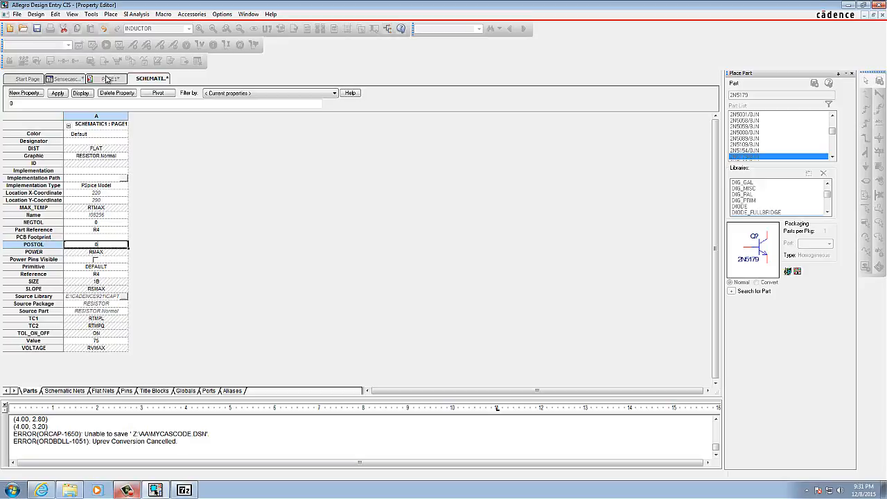
left_click(108, 79)
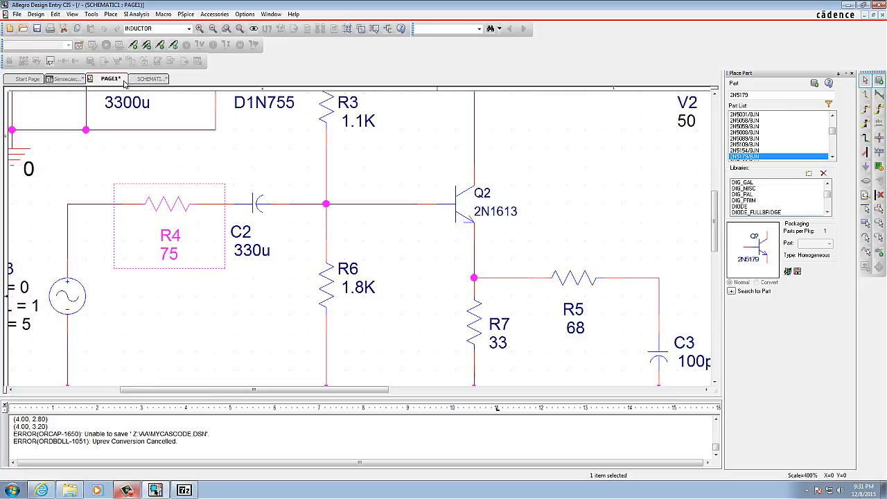
double_click(160, 208)
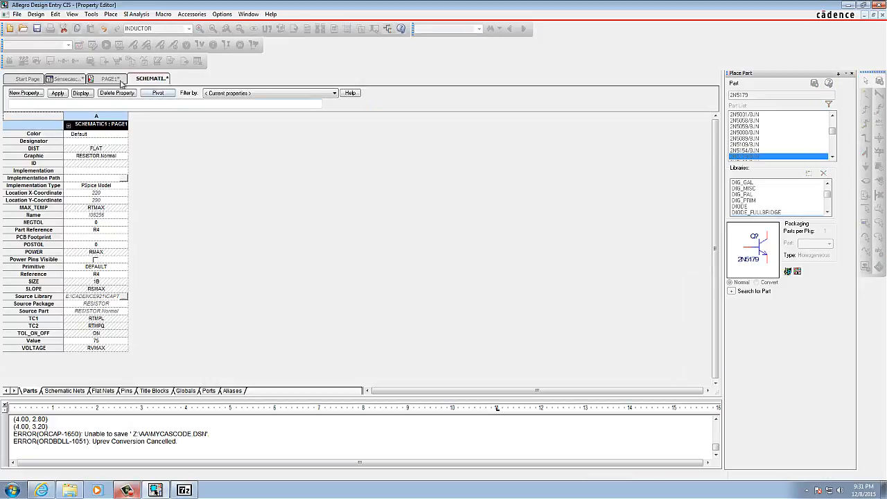
left_click(105, 80)
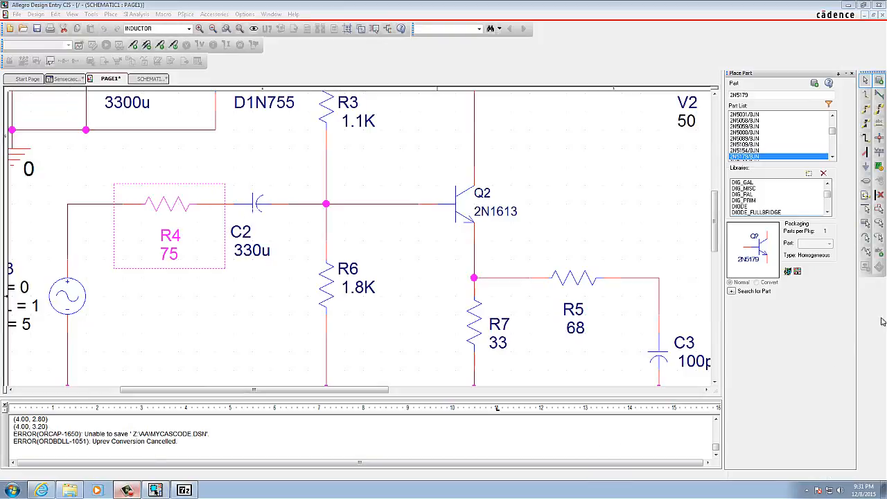
Step: Create a new PSpice simulation profile named DC without inheriting from another profile
left_click(186, 15)
left_click(193, 26)
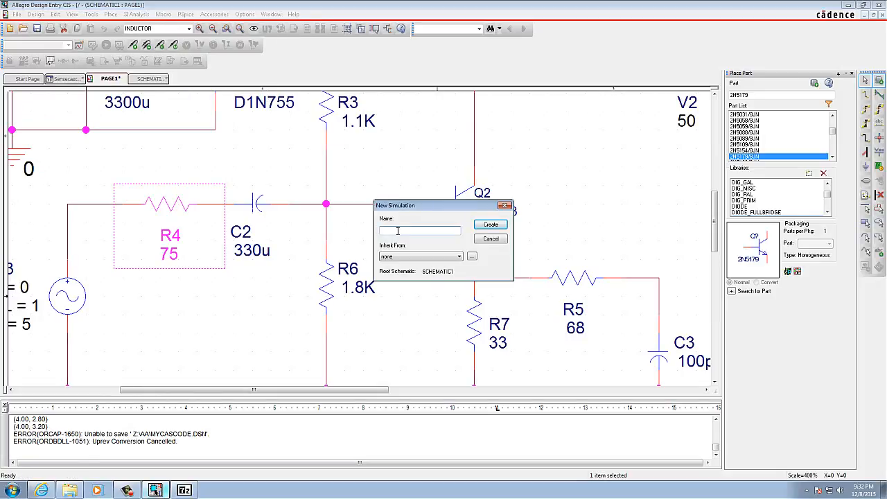
type("DC")
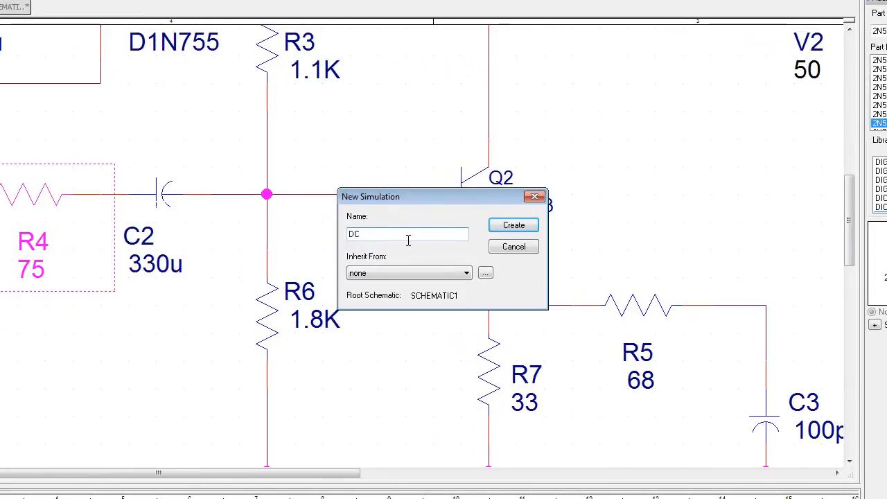
left_click(513, 229)
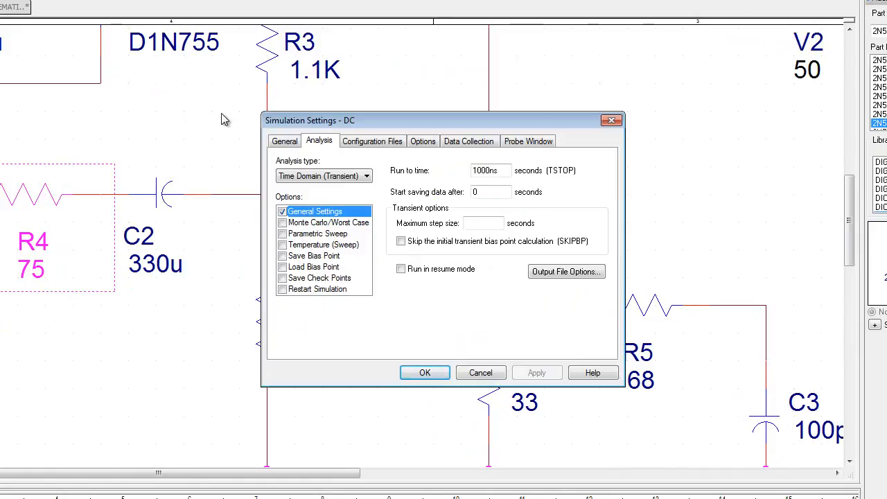
Step: Configure the DC profile as a DC sweep of voltage source V3 using a value list containing 0
left_click(368, 177)
left_click(323, 194)
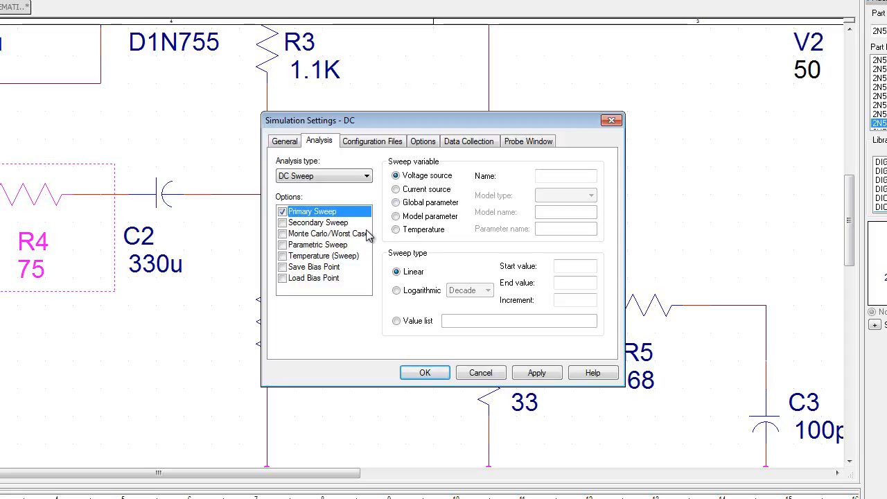
left_click(553, 177)
type("V3")
left_click(396, 322)
left_click(454, 323)
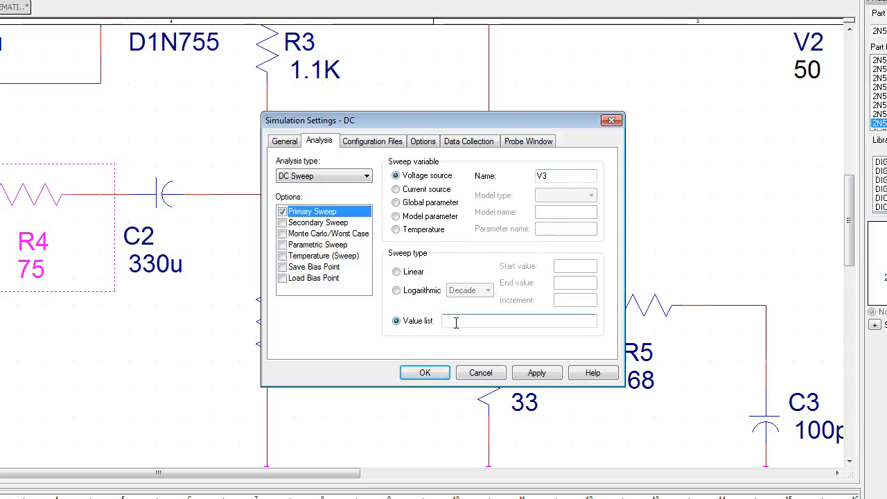
type("0")
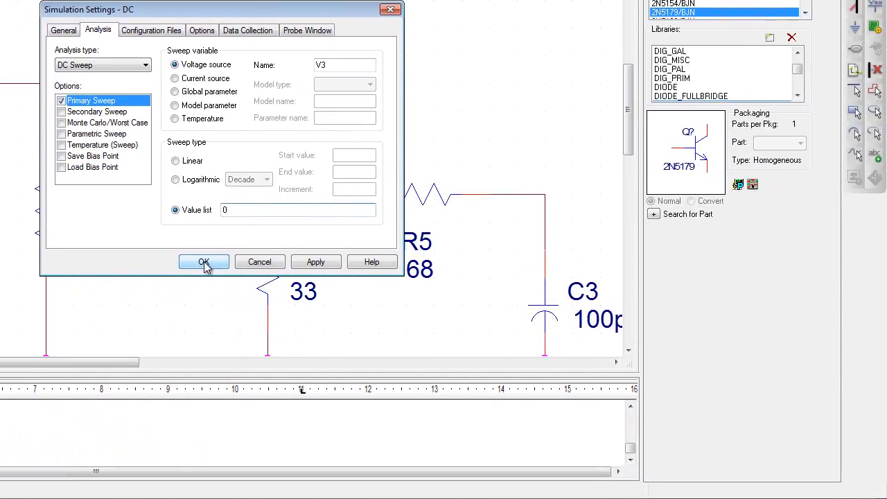
left_click(204, 263)
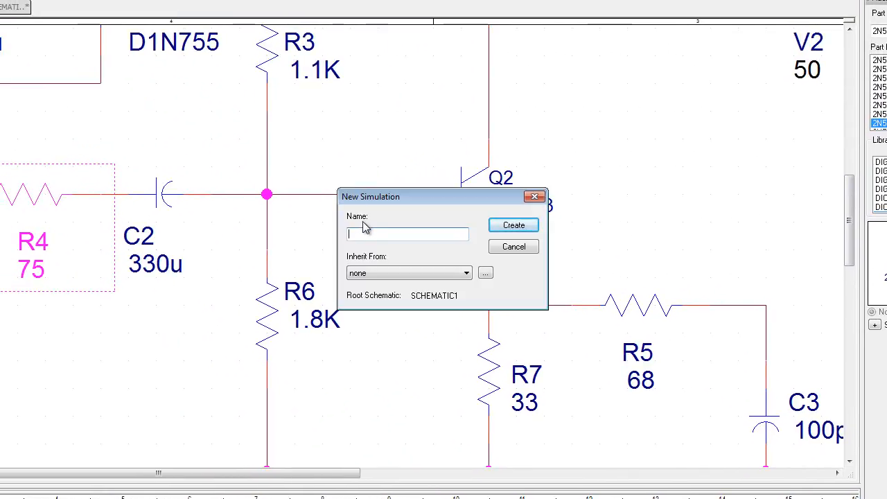
Step: Create a simulation profile named AC without inheritance and set its analysis type to AC Sweep/Noise
type("AC")
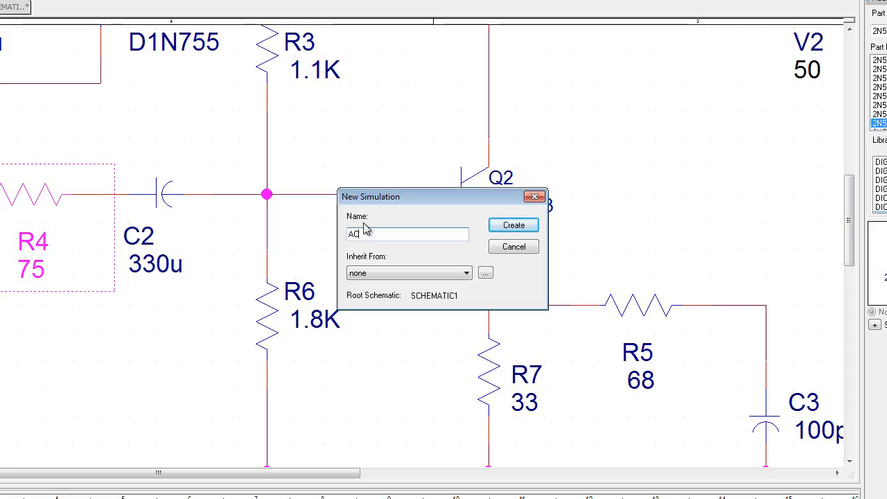
left_click(513, 226)
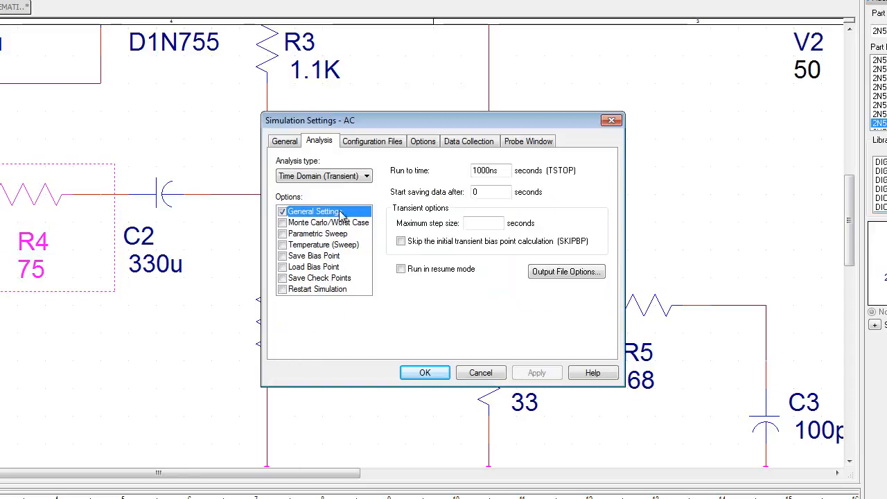
left_click(367, 177)
left_click(317, 201)
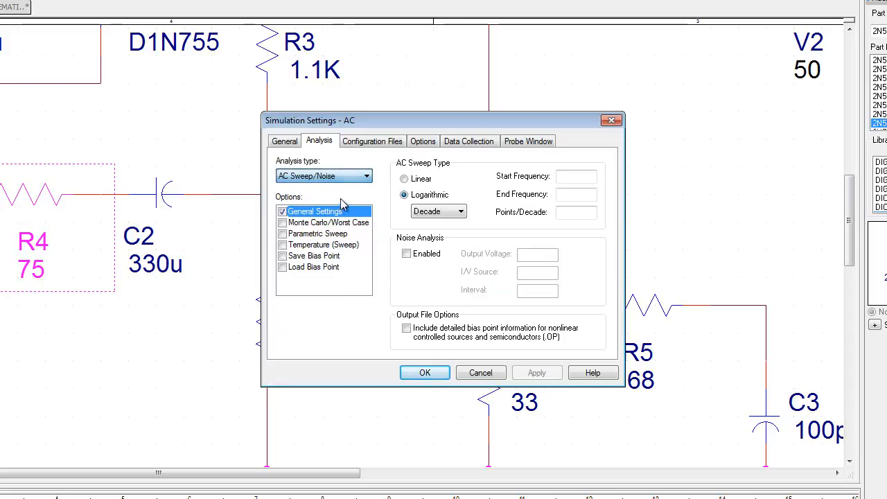
Step: Set the AC profile's logarithmic decade sweep from 1Meg to 600Meg with 100 points per decade and accept it
left_click(565, 177)
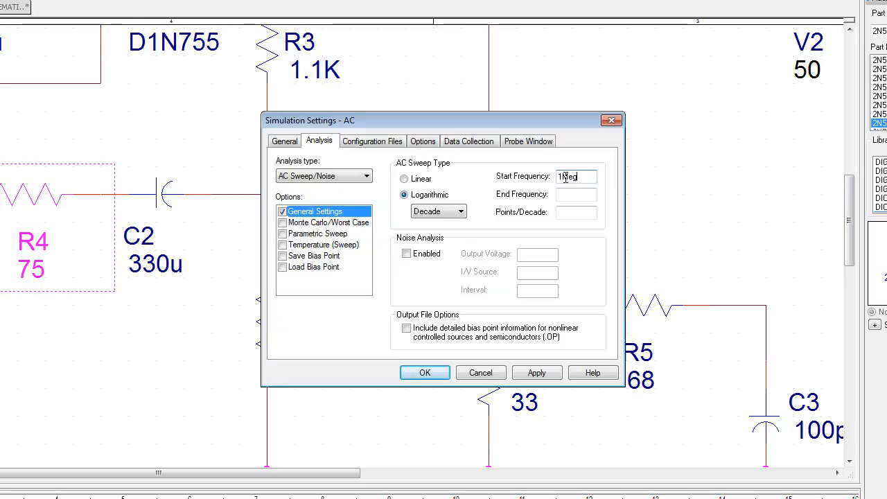
left_click(575, 196)
type("600Meg")
left_click(581, 212)
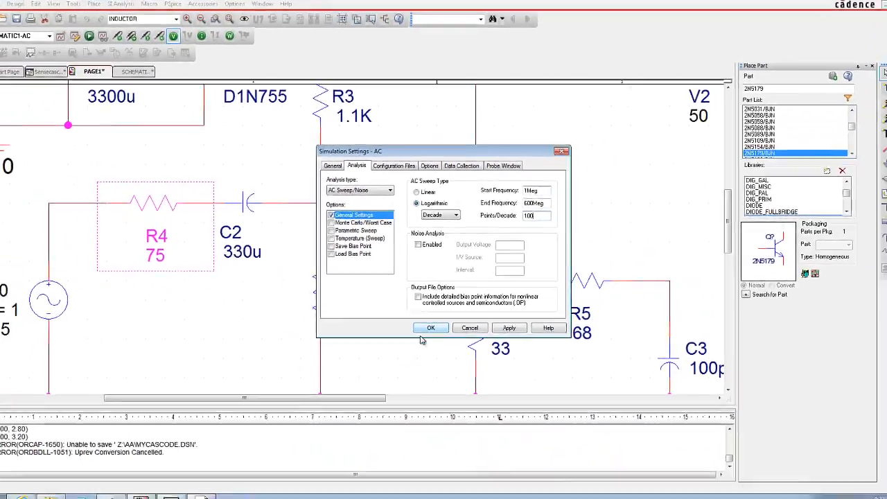
left_click(425, 373)
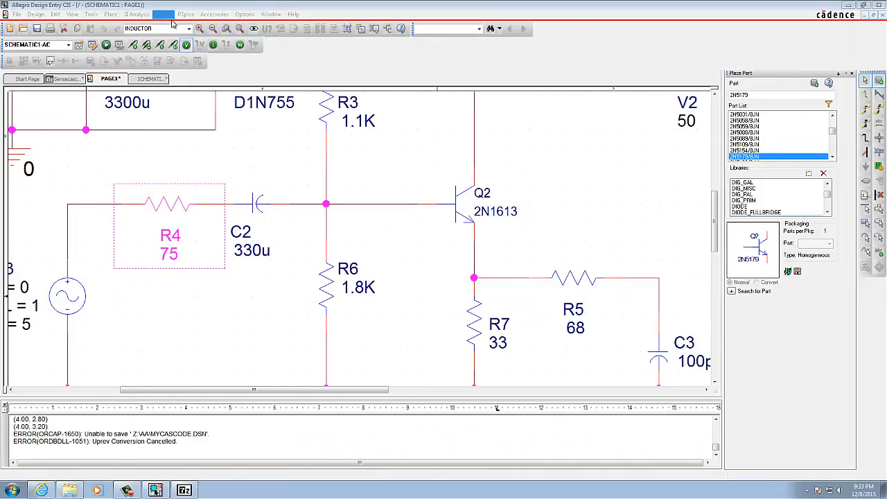
Step: Run the AC simulation, maximize the simulator window and show the Measurement Results pane
left_click(106, 45)
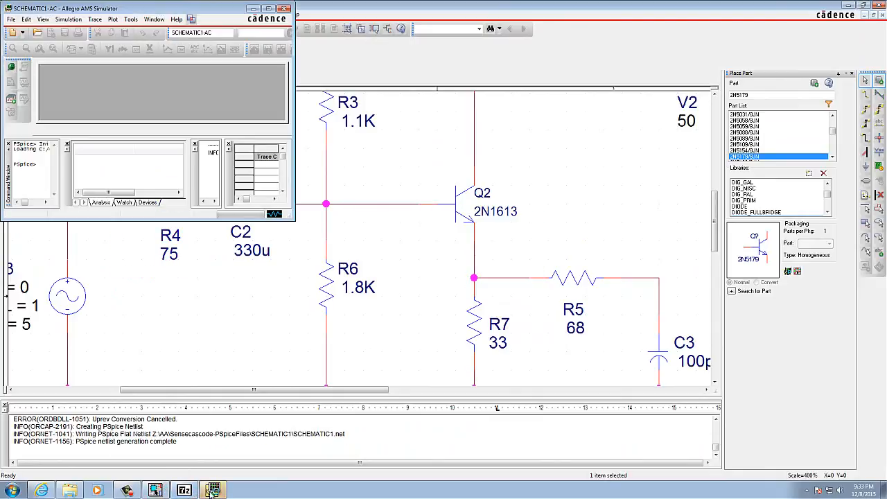
left_click(269, 9)
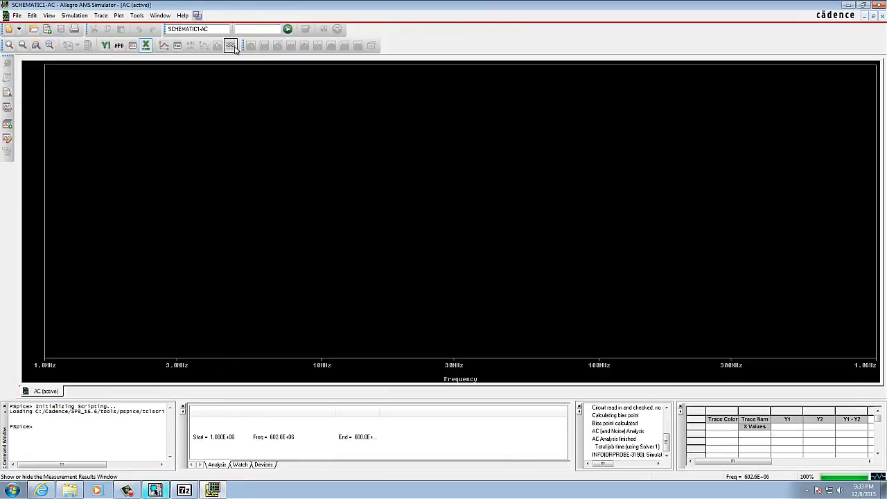
left_click(232, 45)
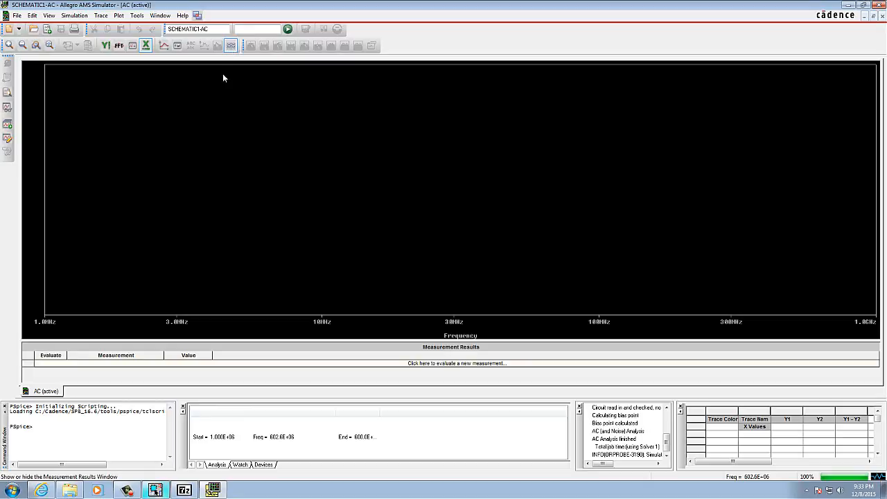
left_click(133, 493)
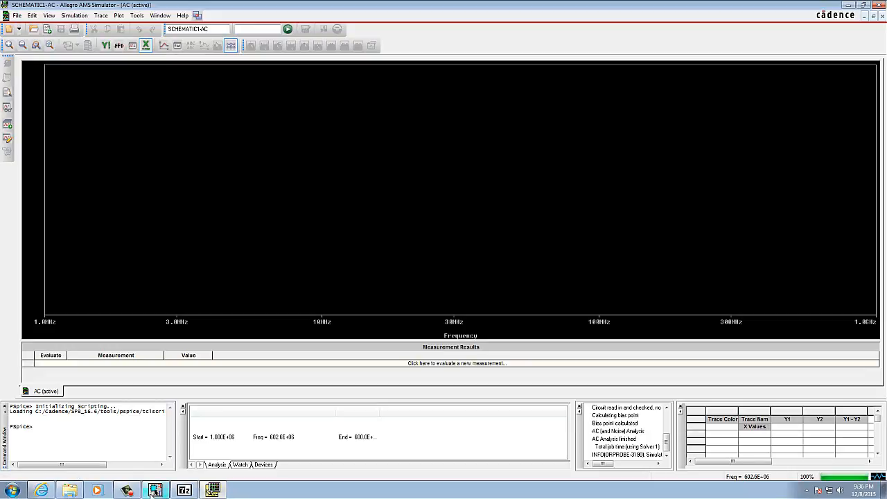
left_click(126, 491)
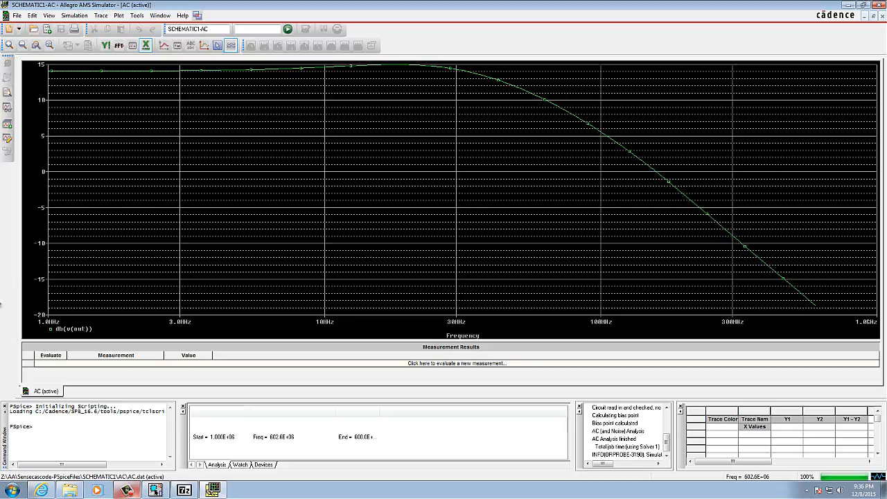
Step: Add the measurement Cutoff_Lowpass_3dB(V(out)) to the AC results, limiting the output variables to voltages and alias names
left_click(49, 363)
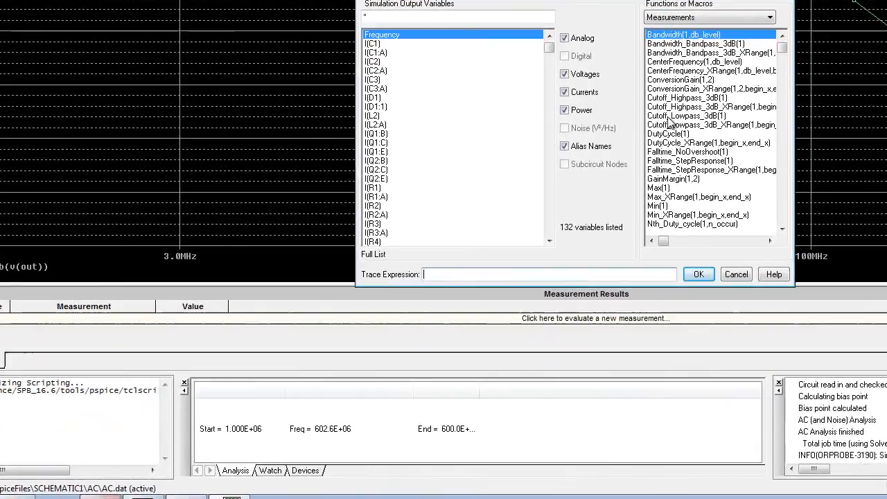
left_click(670, 117)
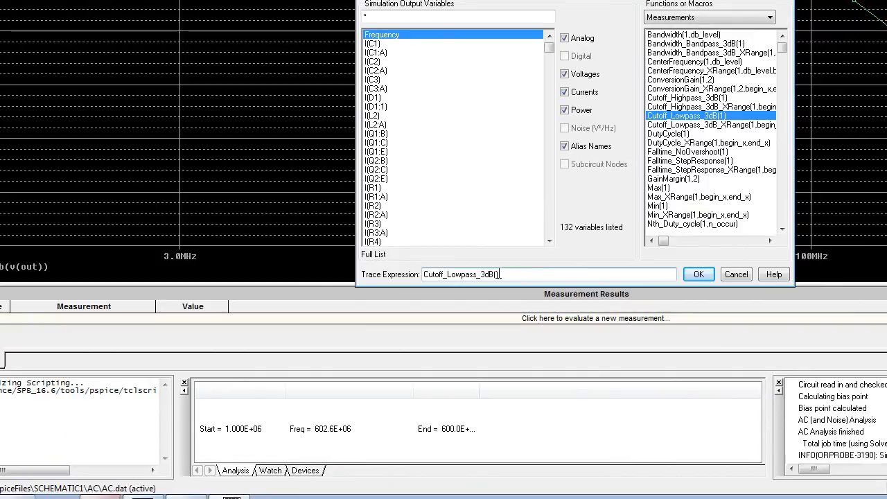
left_click(564, 91)
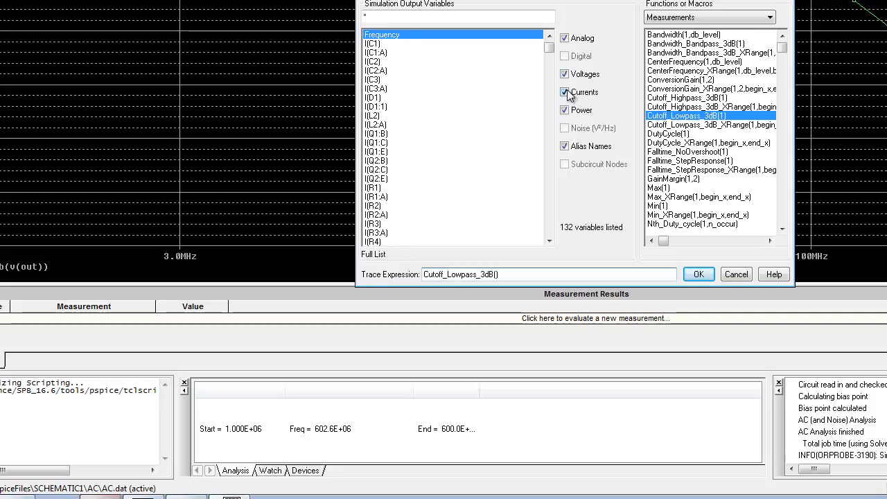
left_click(565, 110)
left_click(564, 147)
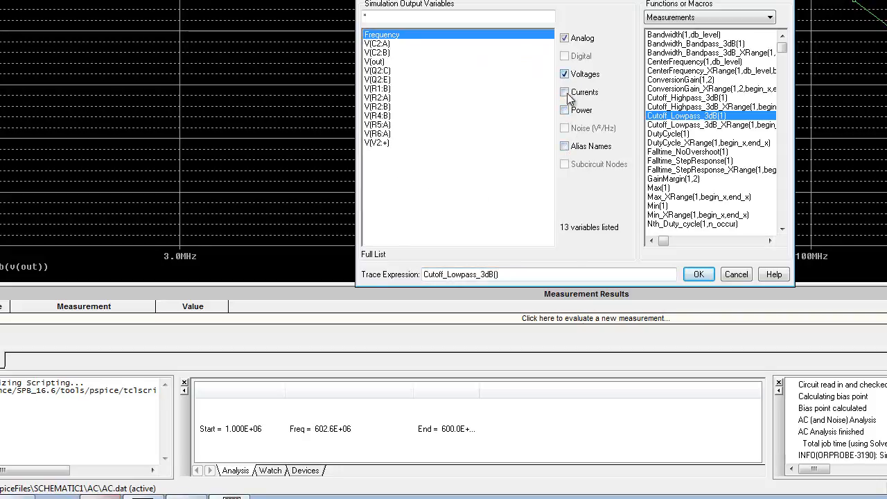
left_click(563, 148)
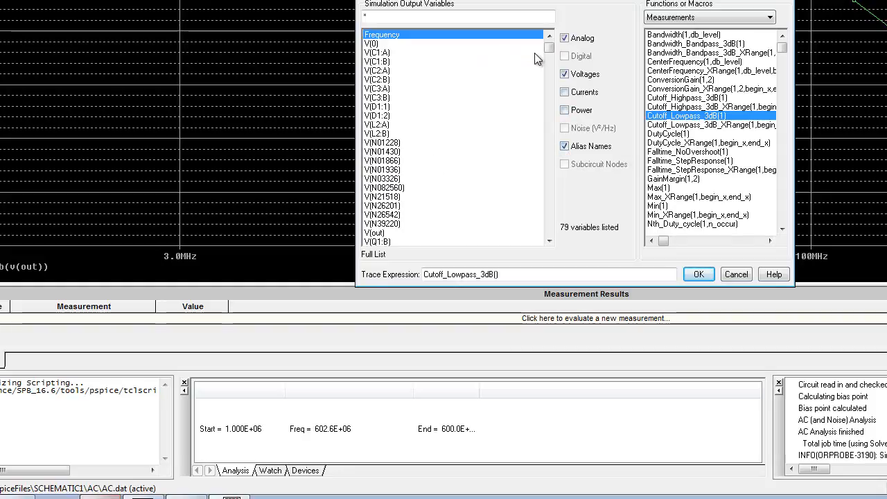
mouse_move(549, 49)
left_mouse_down()
mouse_move(560, 268)
mouse_move(562, 131)
mouse_move(573, 101)
left_mouse_up()
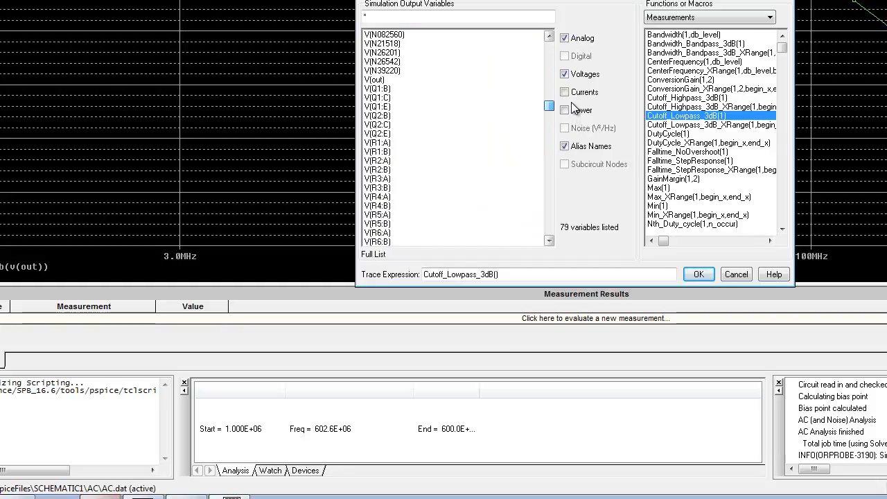
left_click(373, 80)
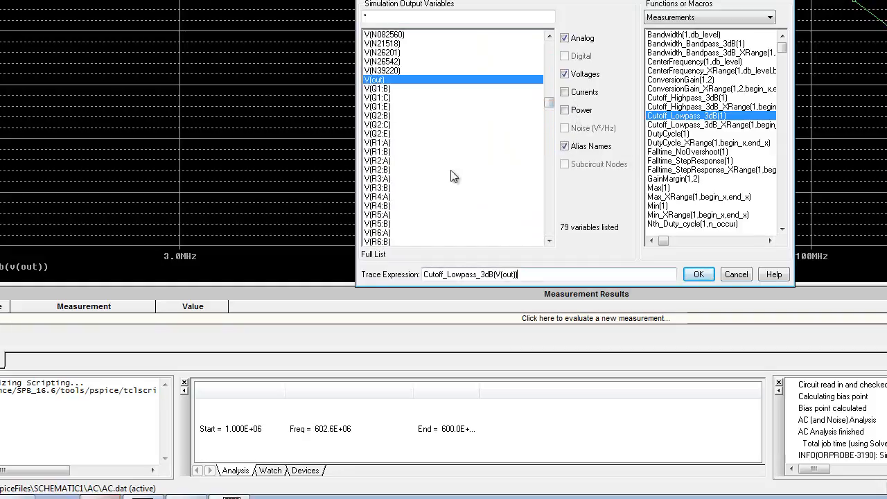
left_click(697, 278)
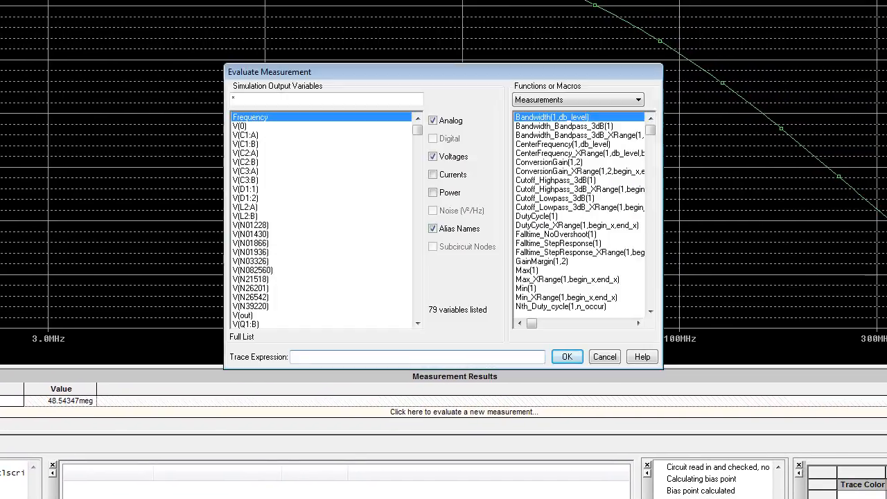
Step: Add a second measurement to the AC results with the expression Max(Vdb(out))
double_click(534, 271)
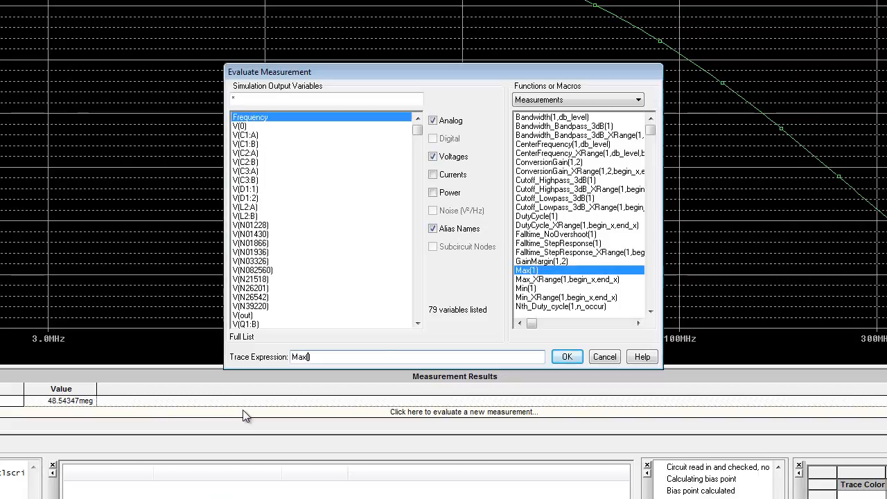
type("v")
key("BackSpace")
type("Vdb(out")
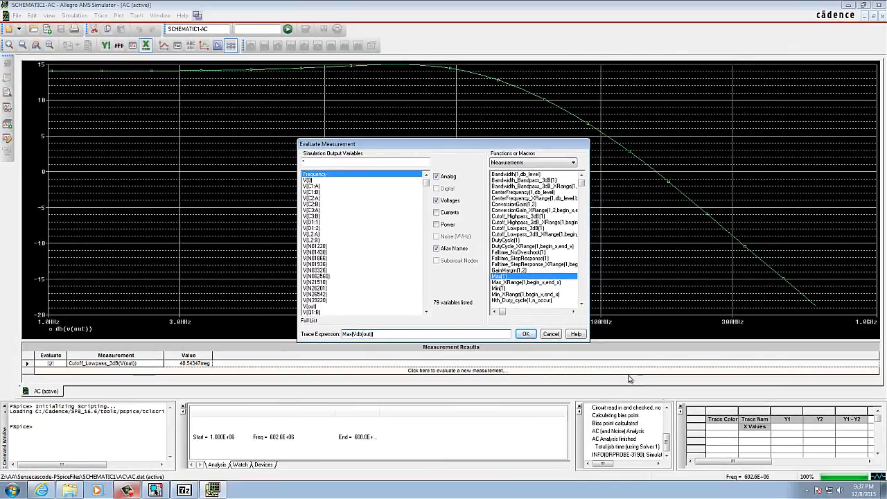
left_click(526, 333)
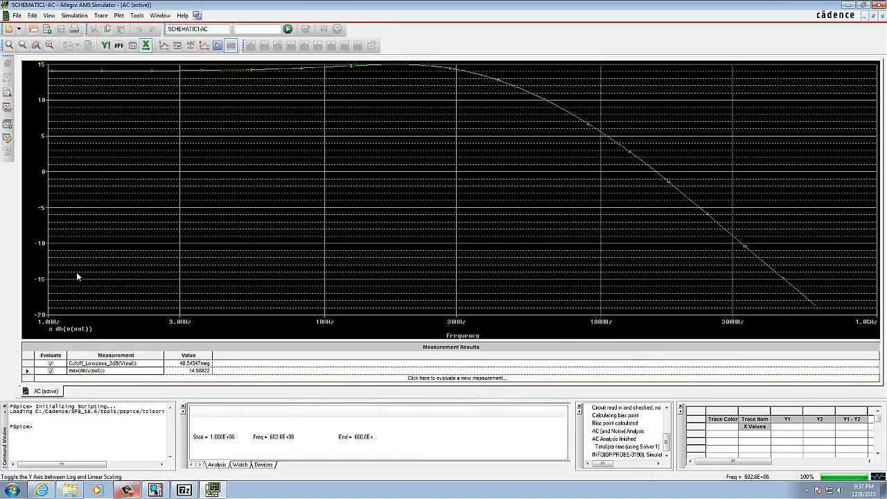
left_click(85, 15)
left_click(91, 67)
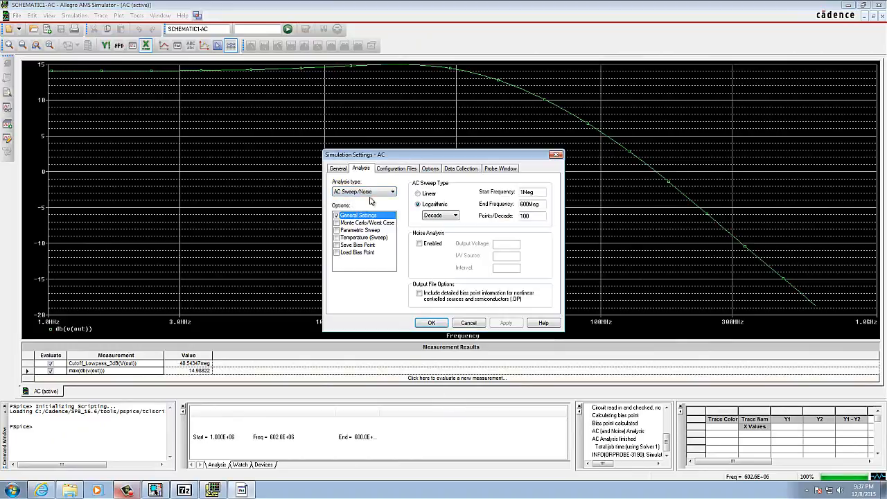
left_click(392, 193)
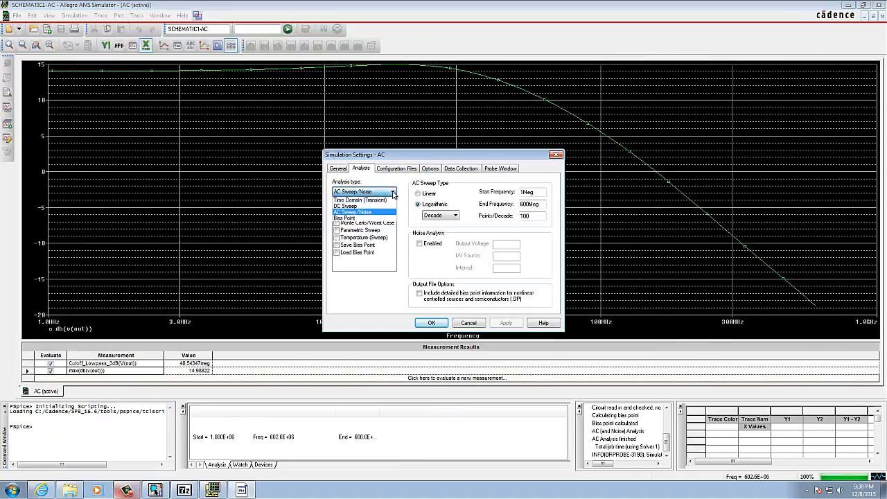
left_click(368, 207)
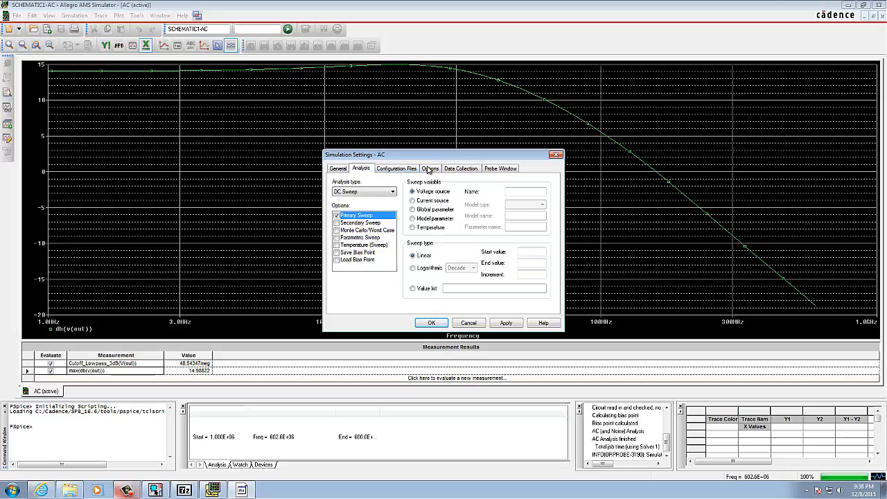
left_click(469, 325)
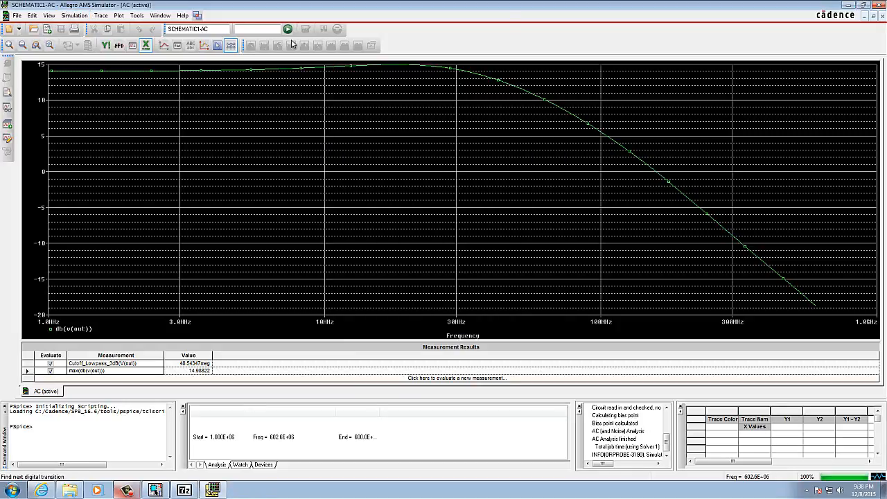
Step: Return to the schematic in Allegro Design Entry CIS and create a new PSpice simulation profile named DC1
left_click(850, 6)
left_click(187, 14)
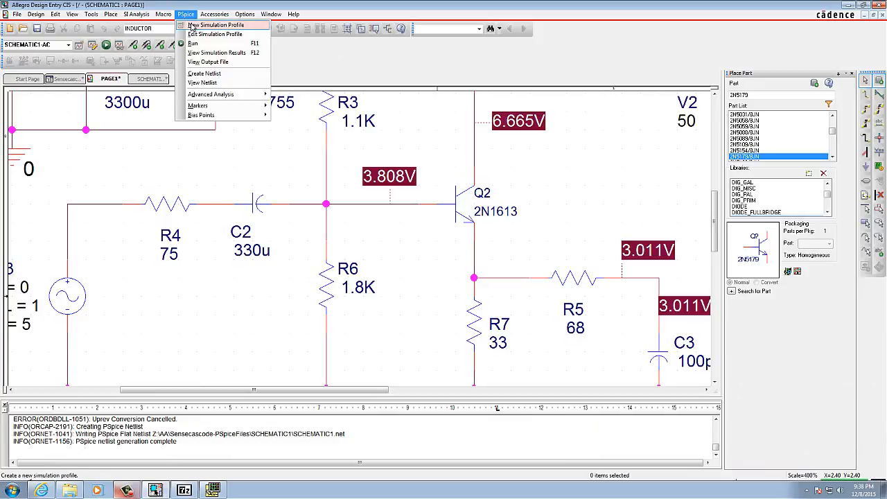
left_click(204, 25)
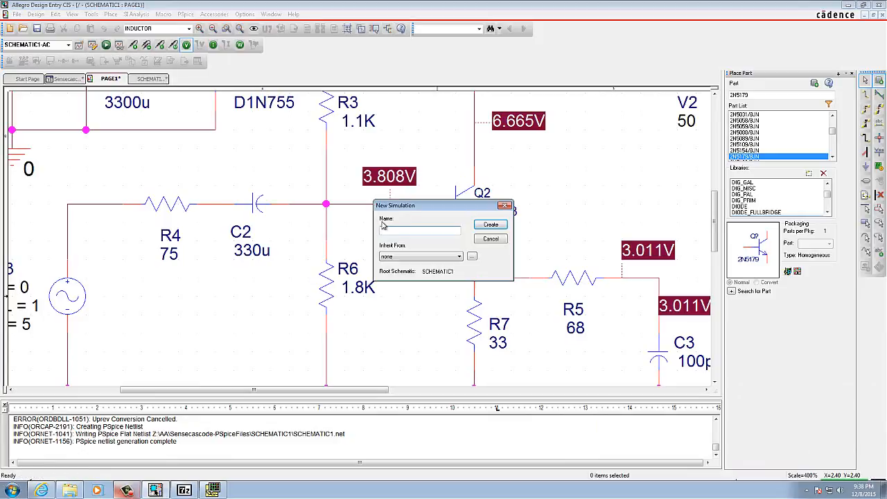
type("dc")
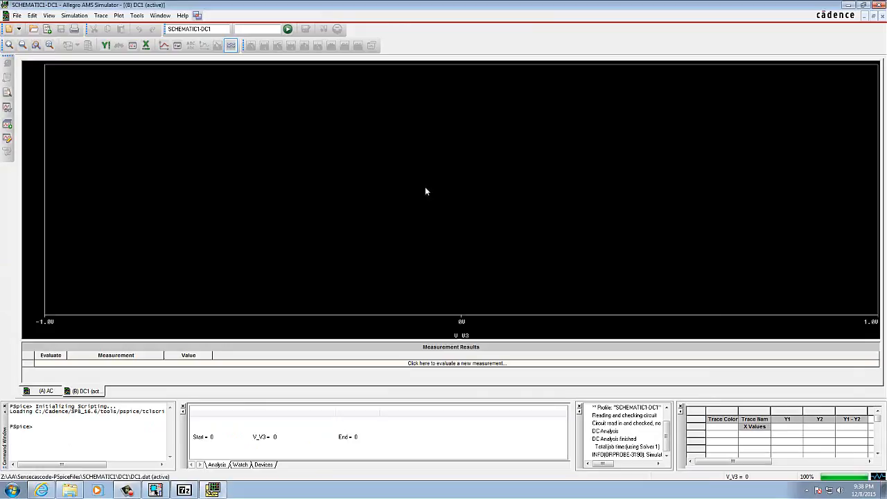
left_click(74, 57)
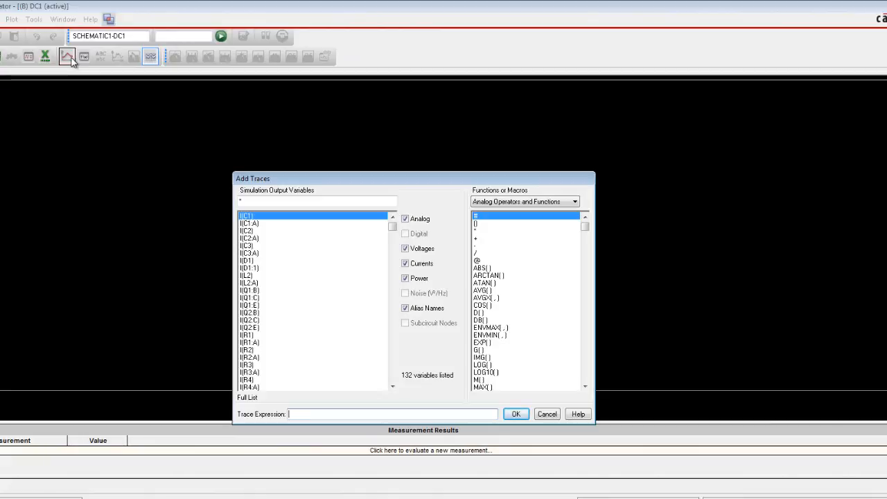
left_click(547, 414)
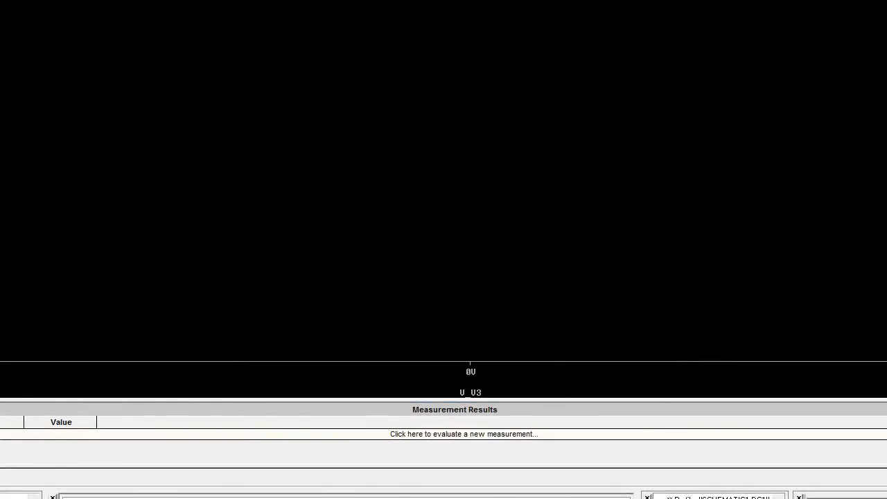
Step: Include currents in the output variables and add the measurement I(Q1:C) to the DC1 results
left_click(463, 435)
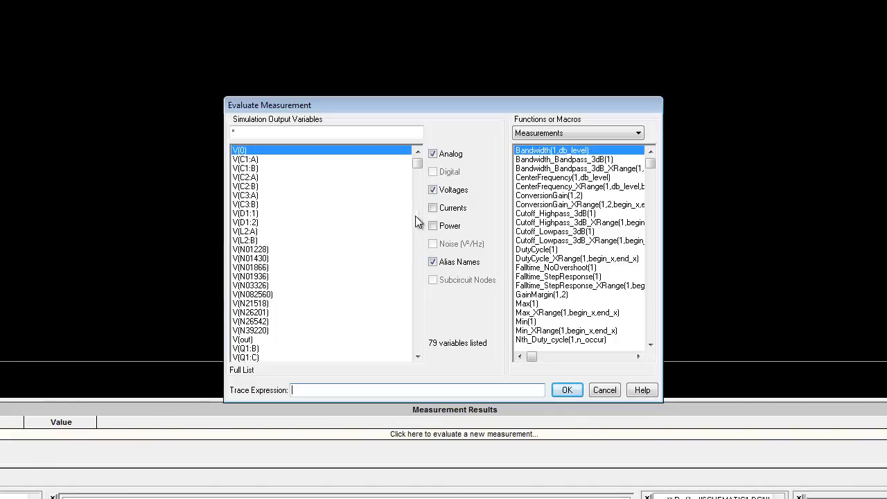
left_click(433, 210)
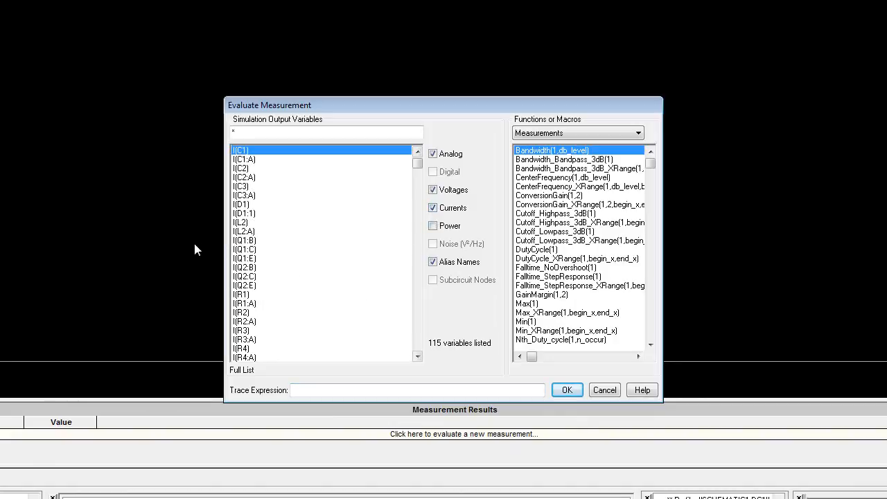
left_click(242, 251)
left_click(567, 391)
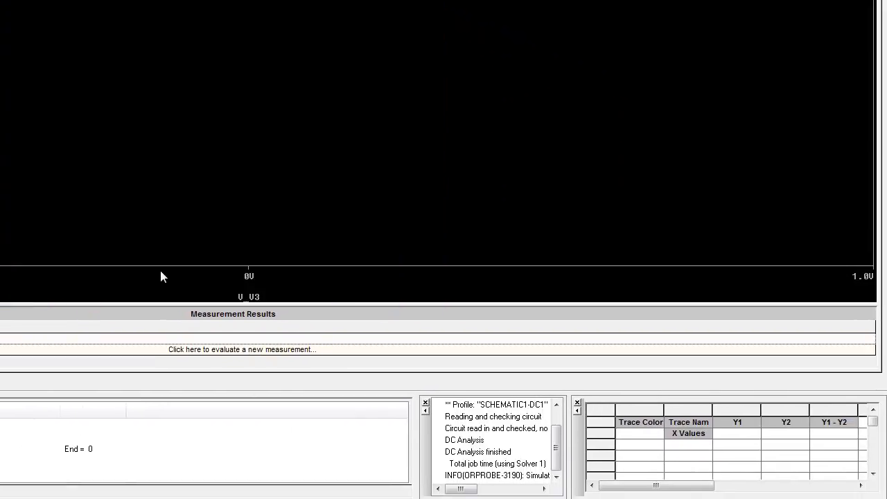
Step: Add the measurement W(Q1) to the DC1 results, including power and excluding currents from the output variables
left_click(243, 349)
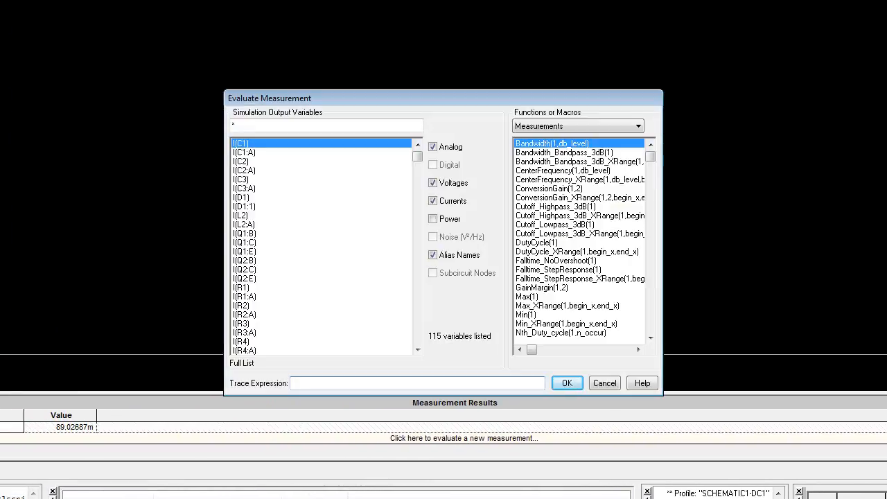
left_click(433, 219)
left_click(434, 201)
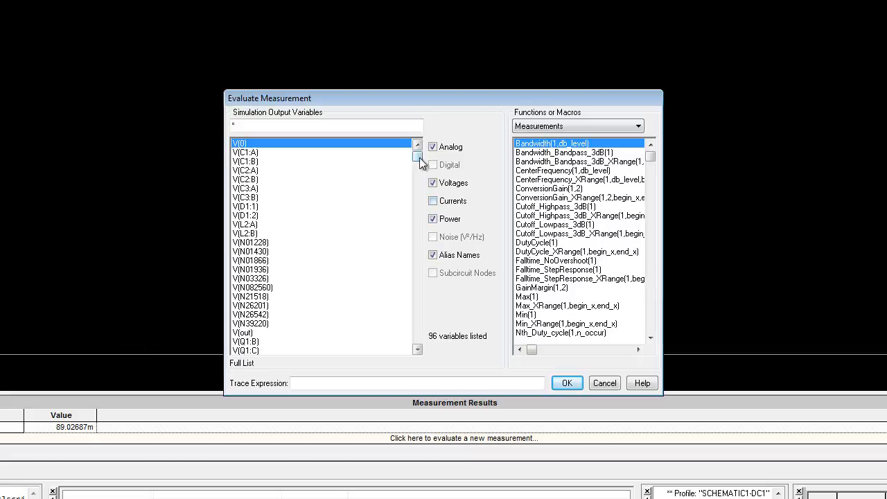
left_click_drag(419, 157, 425, 326)
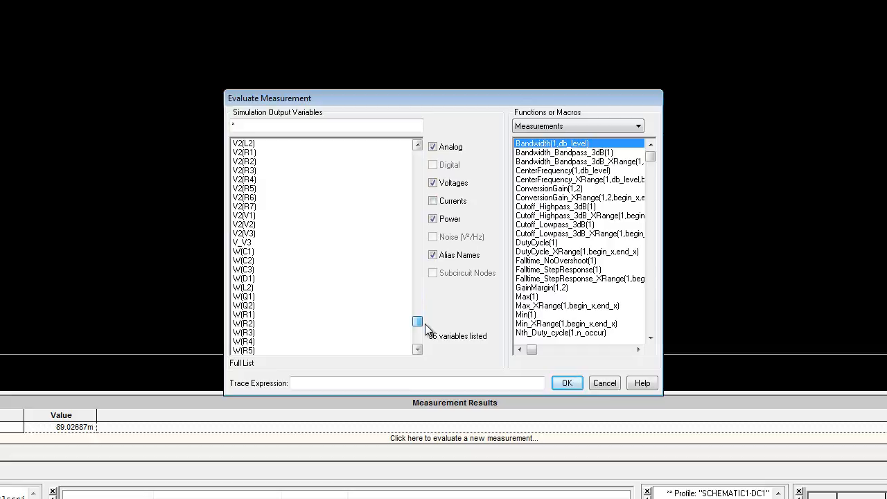
left_click_drag(425, 328, 425, 340)
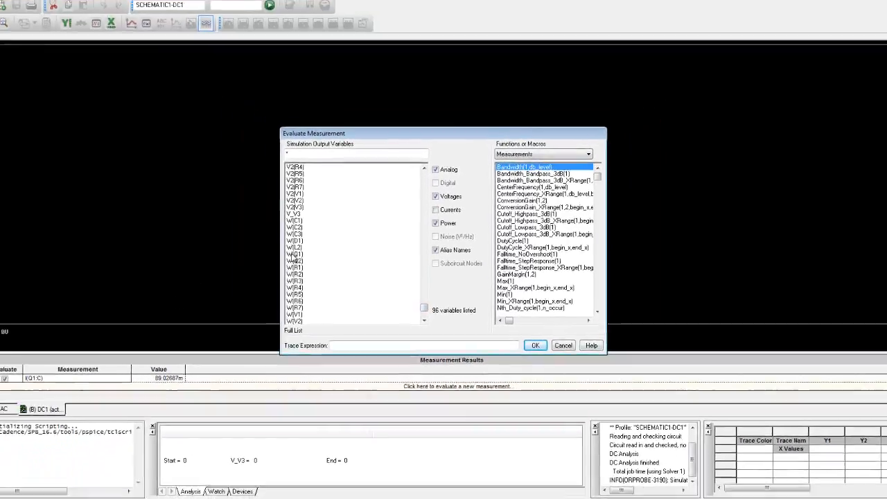
left_click(294, 254)
left_click(535, 345)
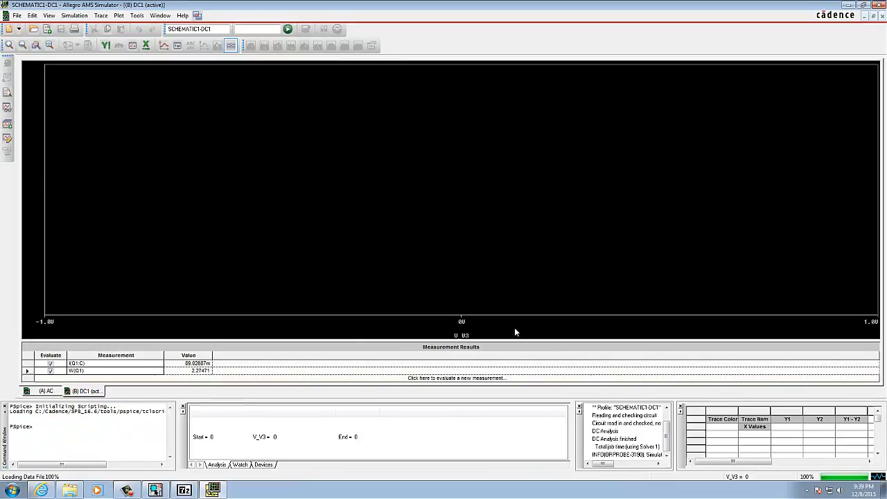
Step: Switch to Allegro Design Entry CIS, start the Sensitivity advanced analysis for the schematic and bring up its AMS Advanced Analysis window
left_click(157, 490)
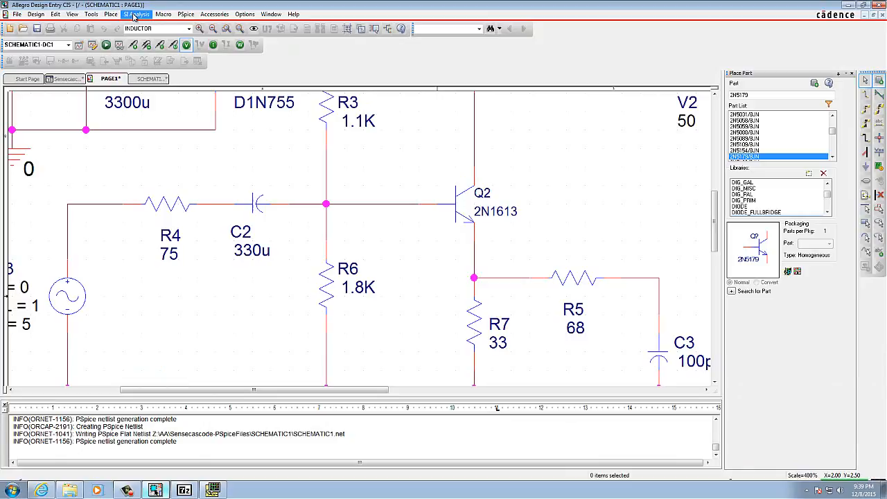
left_click(181, 14)
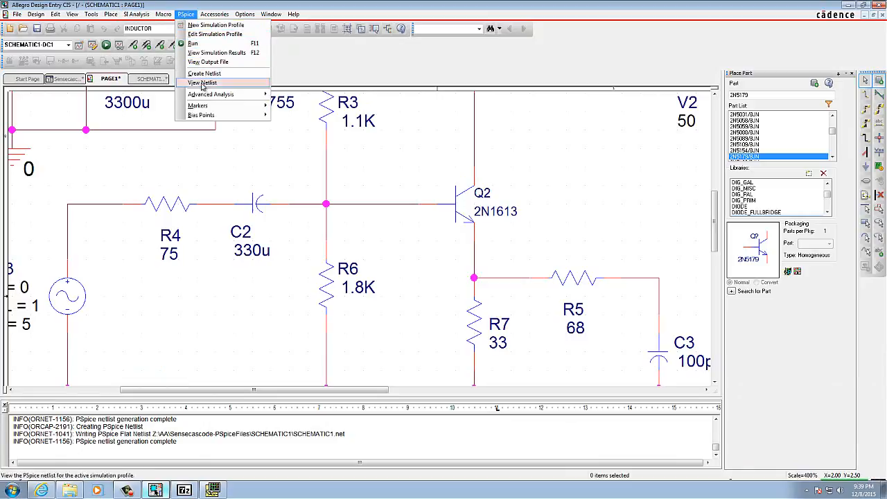
mouse_move(205, 97)
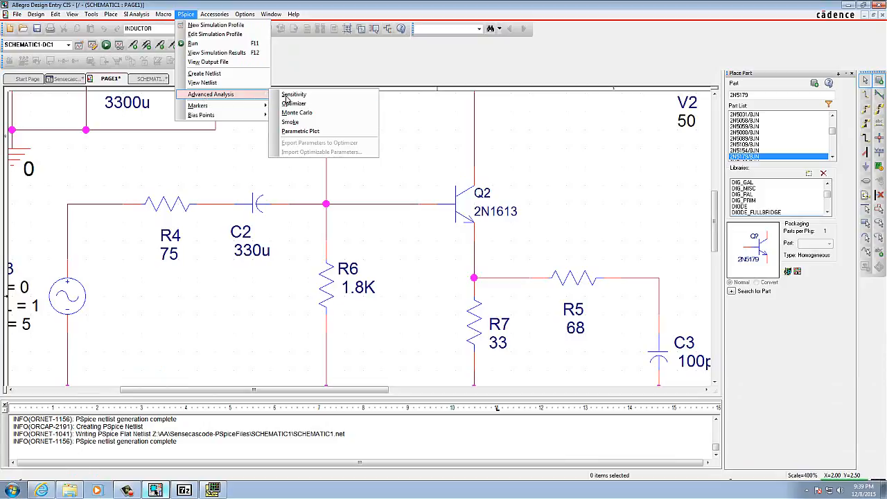
left_click(298, 95)
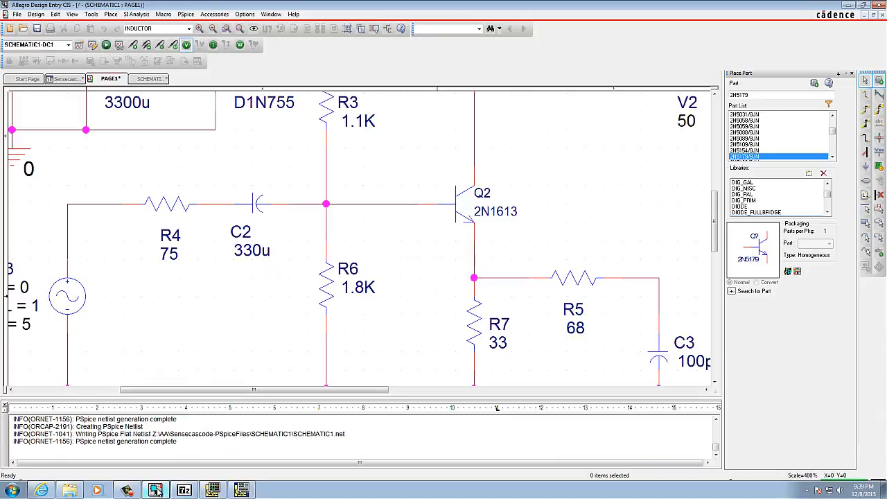
left_click(241, 494)
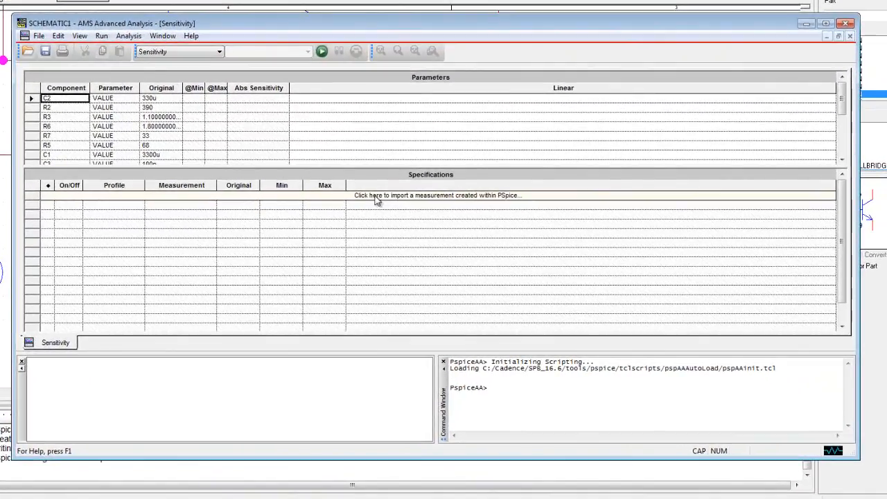
Step: Import Cutoff_Lowpass_3dB(V(out)), max(db(v(out))), I(Q1:C) and W(Q1) as specifications and run the sensitivity analysis
left_click(376, 197)
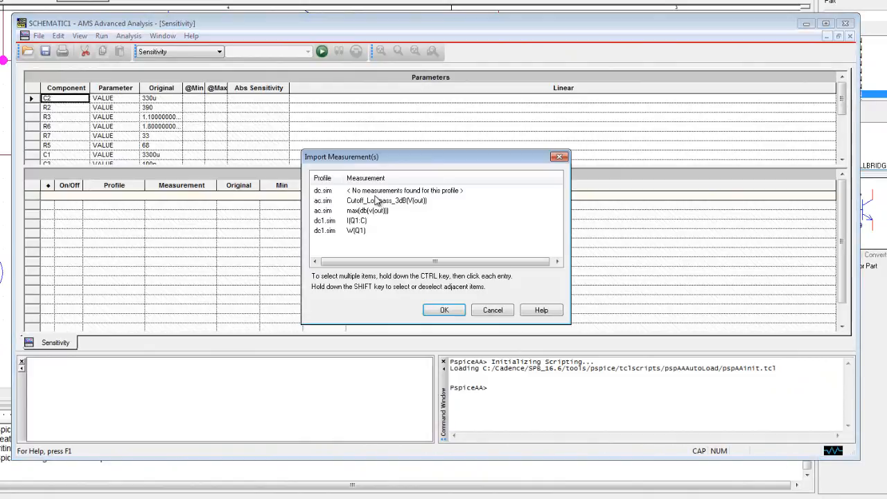
left_click(339, 232)
left_click(349, 221, "shift")
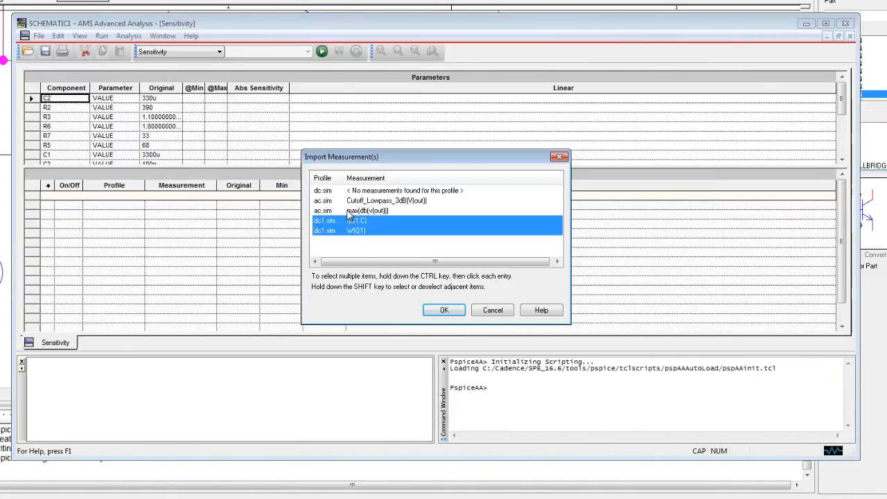
left_click(348, 211, "shift")
left_click(354, 200, "shift")
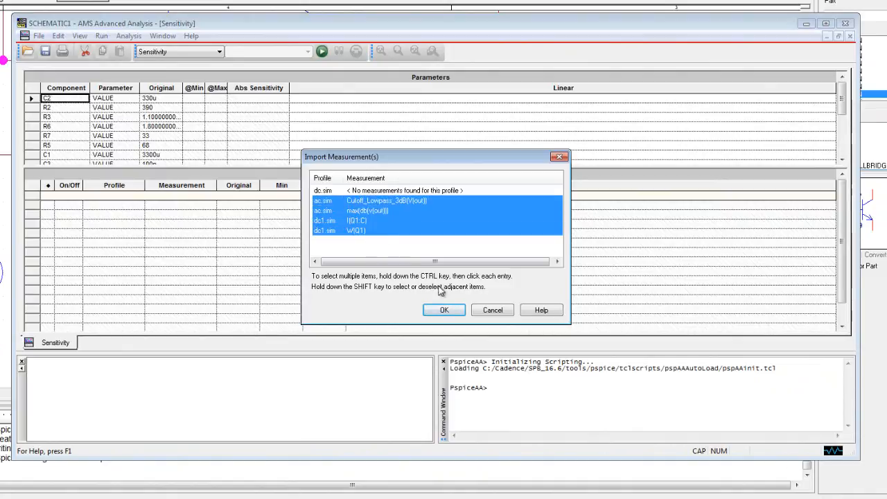
left_click(442, 311)
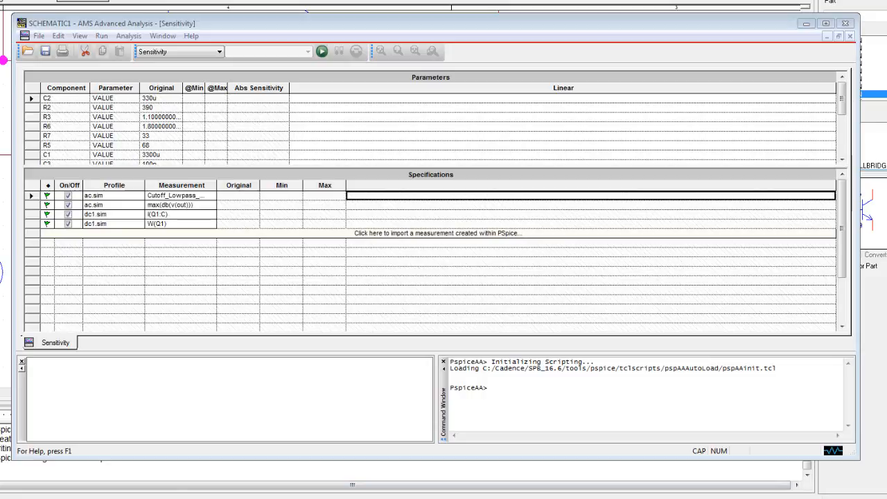
left_click(102, 37)
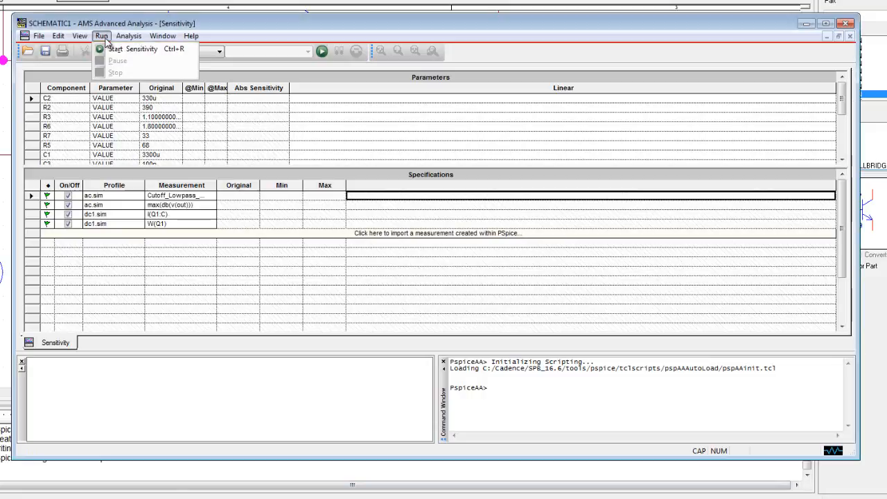
left_click(114, 49)
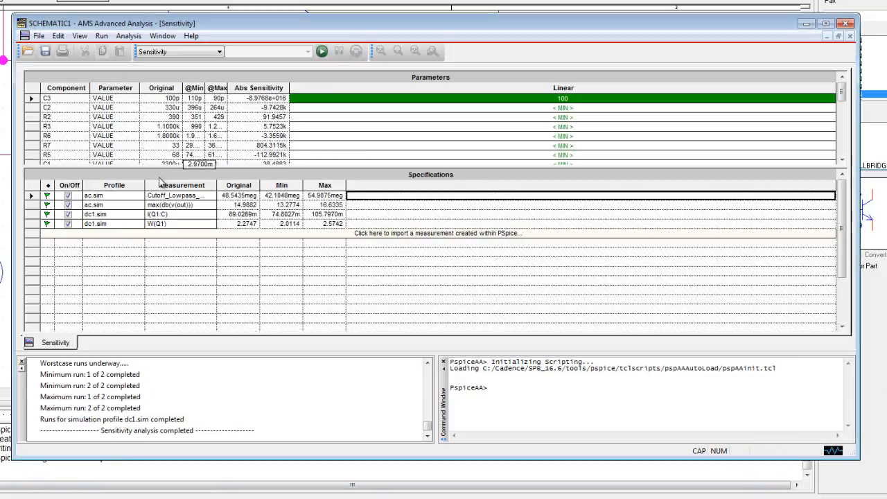
Step: Examine the component sensitivities and the minimum and maximum values for each of the four imported measurements
left_click(155, 196)
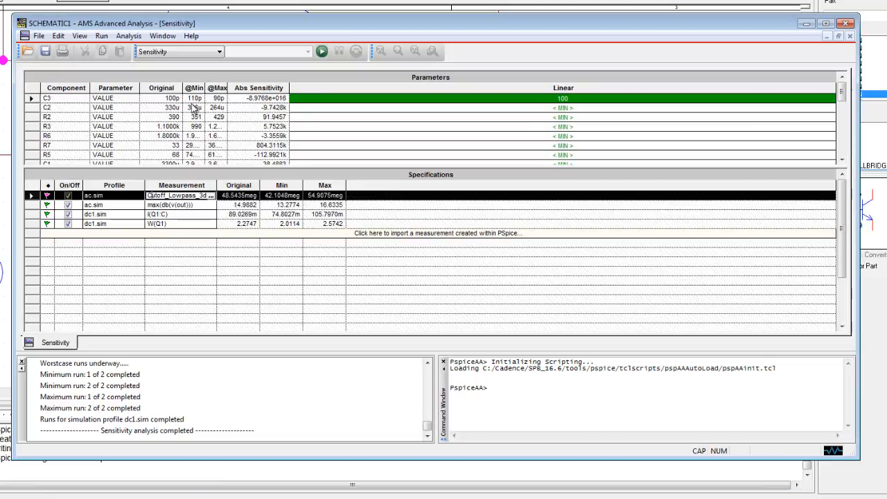
left_click(552, 109)
left_click(527, 120)
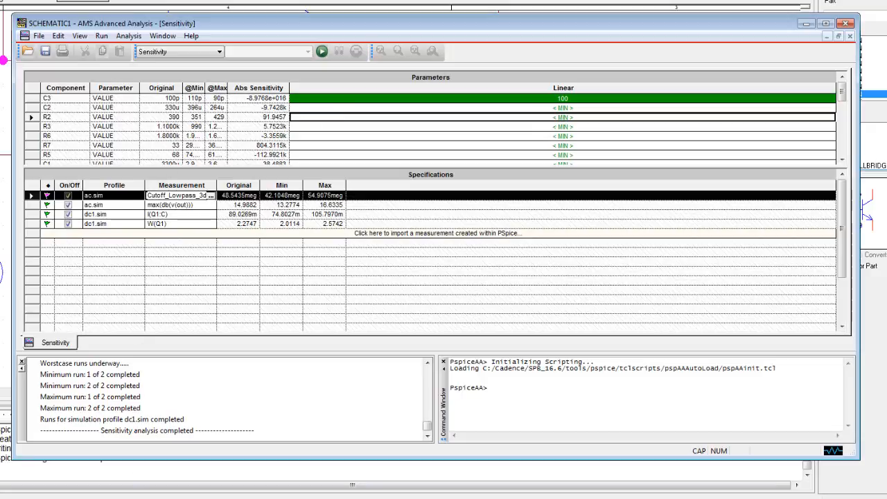
left_click(239, 214)
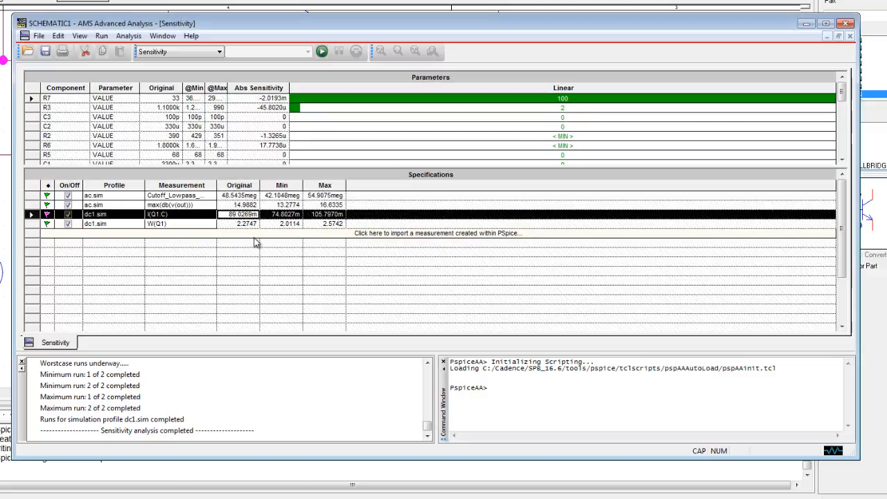
left_click(245, 222)
left_click(248, 213)
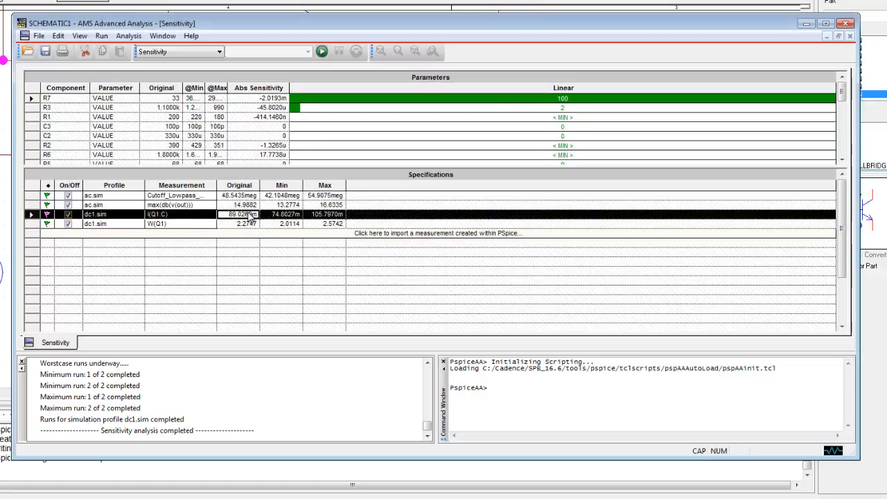
left_click(253, 205)
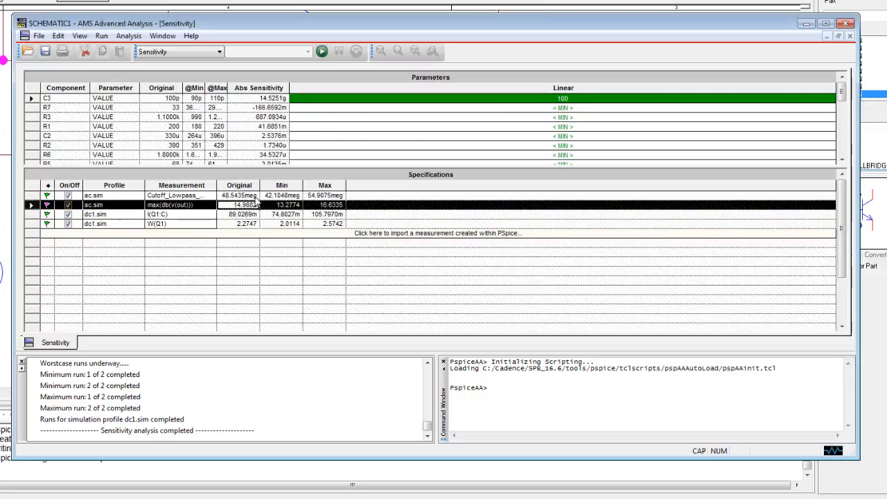
left_click(254, 196)
left_click(250, 205)
left_click(244, 215)
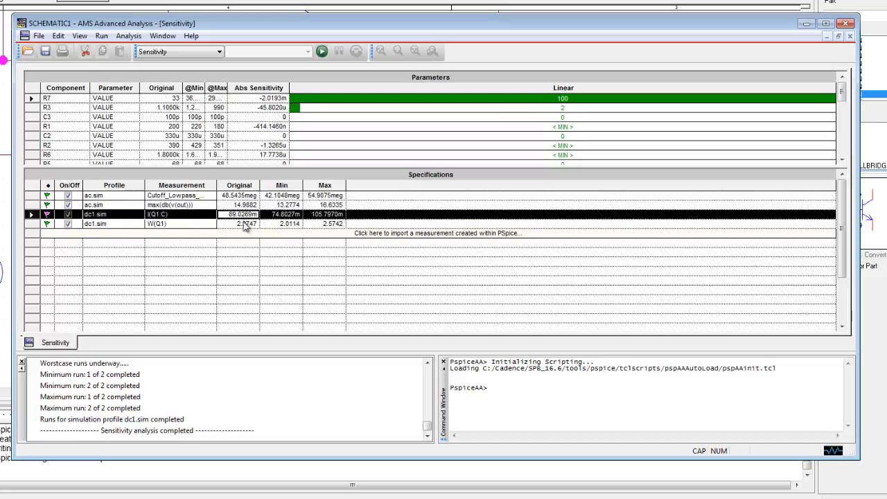
left_click(245, 224)
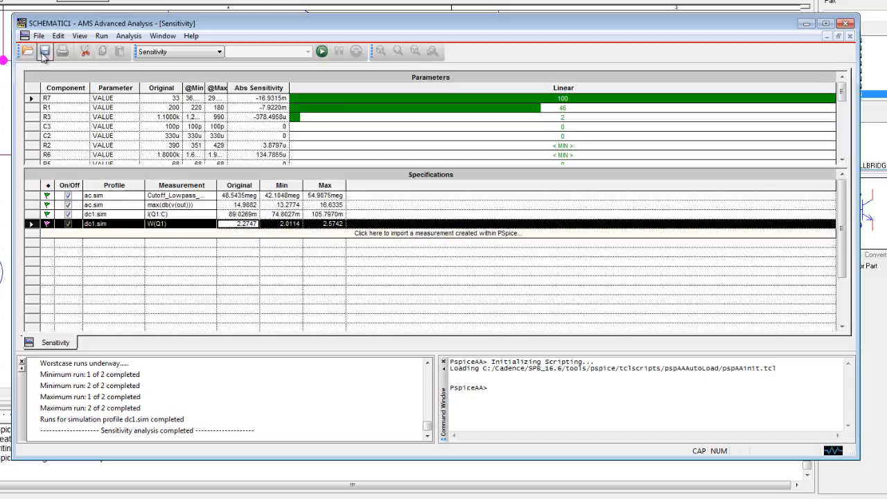
Step: Print all pages of the sensitivity results with the Send To OneNote 2013 printer
left_click(39, 37)
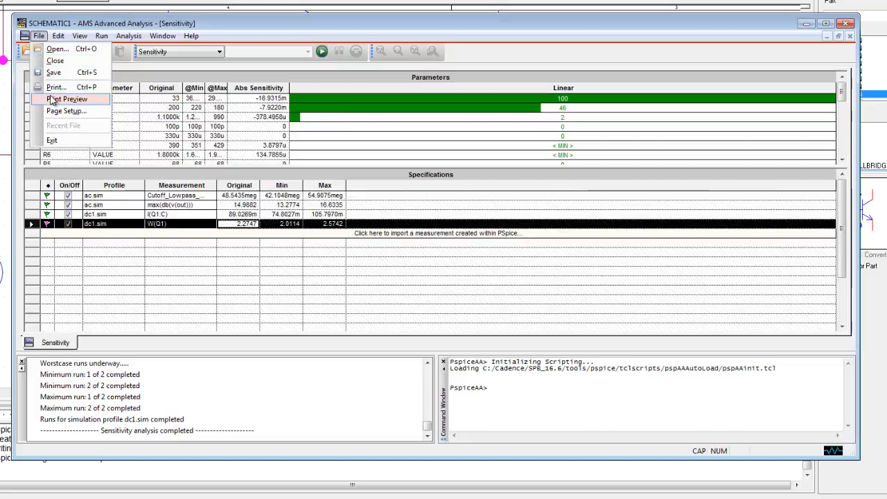
left_click(55, 88)
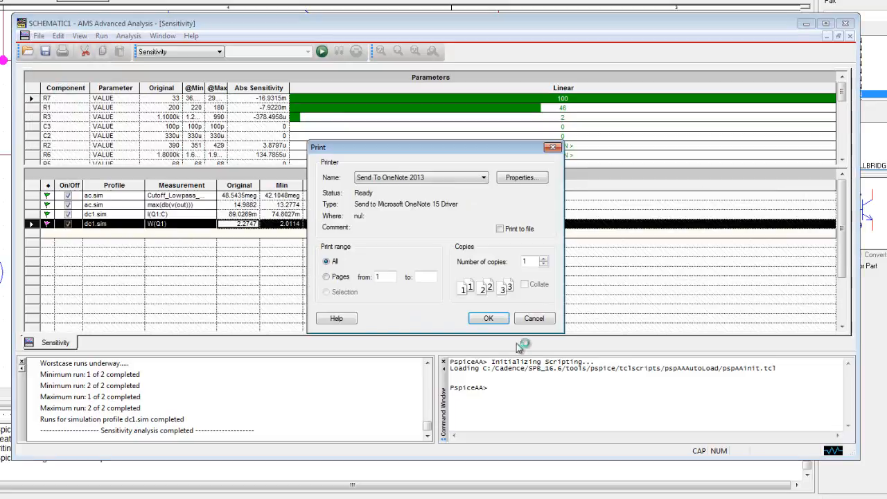
left_click(489, 318)
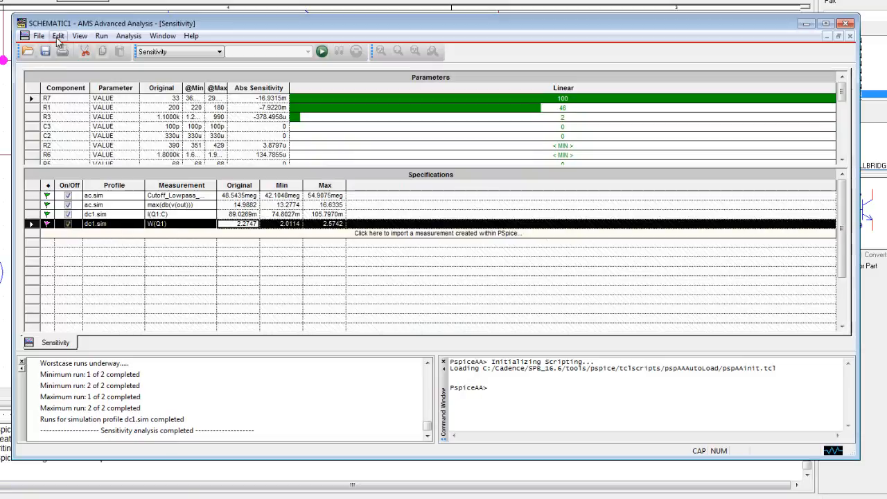
Step: View the sensitivity analysis log file, close it and return to the schematic in Allegro Design Entry CIS
left_click(79, 37)
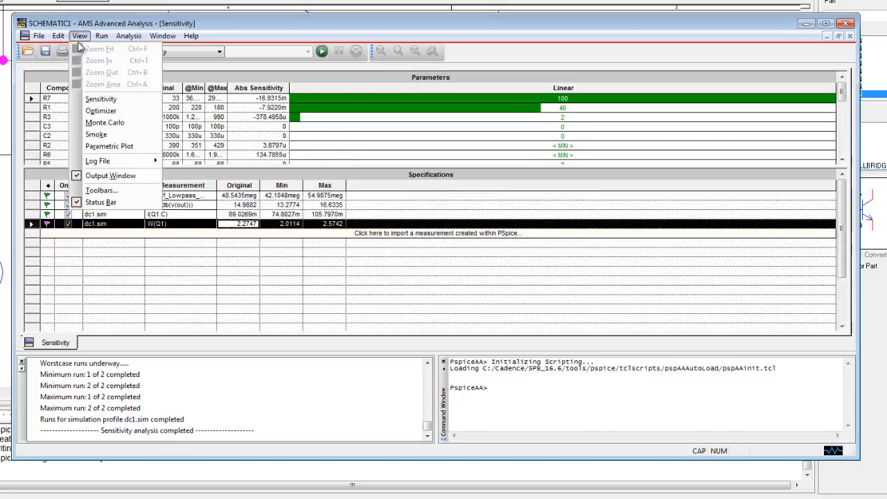
mouse_move(91, 163)
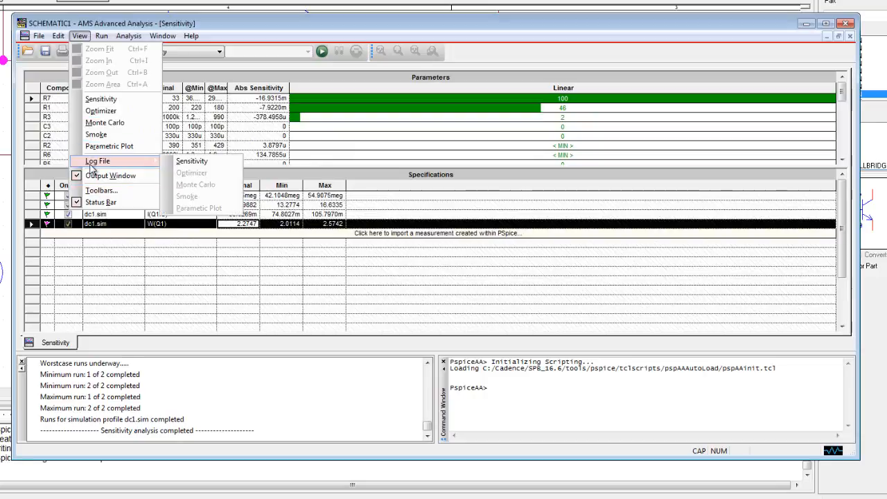
left_click(192, 162)
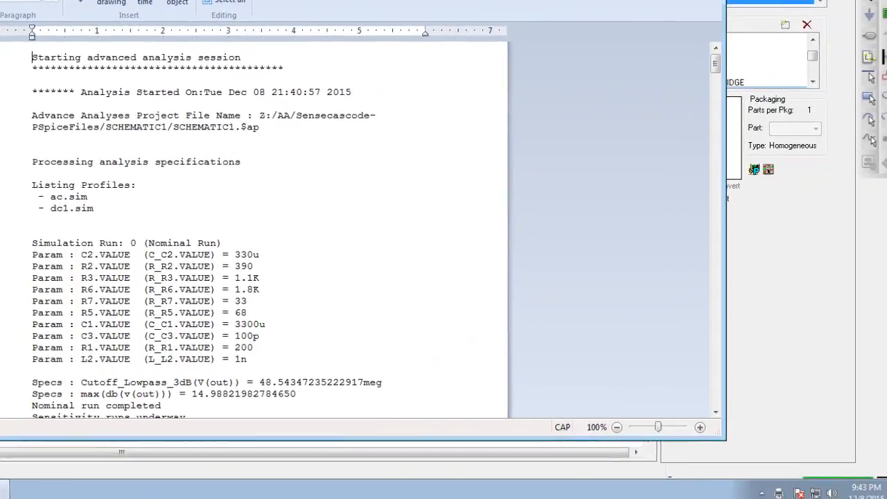
left_click(860, 38)
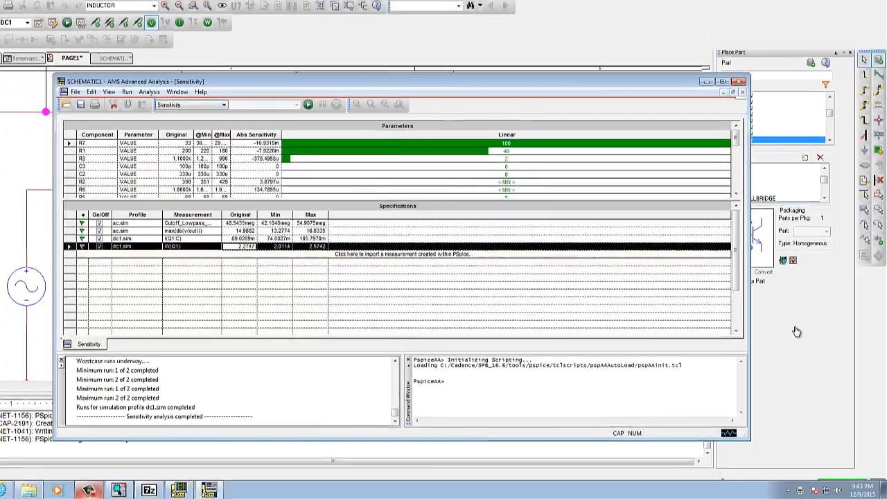
left_click(756, 256)
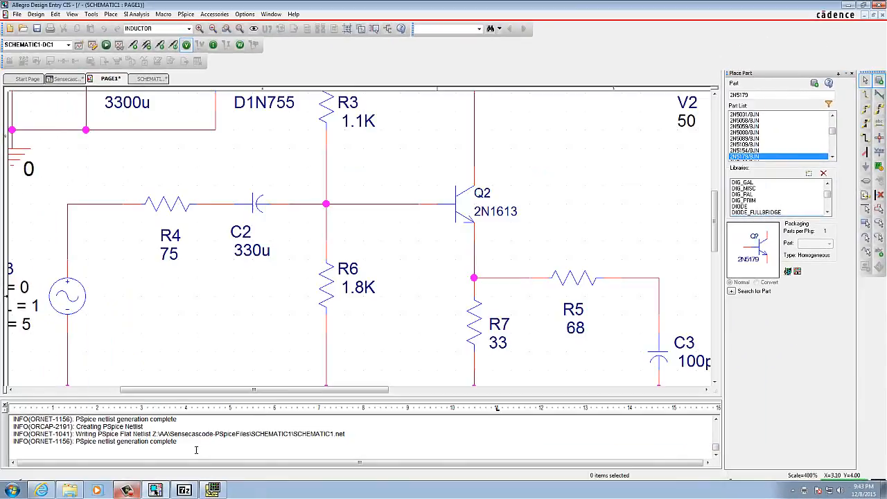
scroll(369, 346, "down", 1)
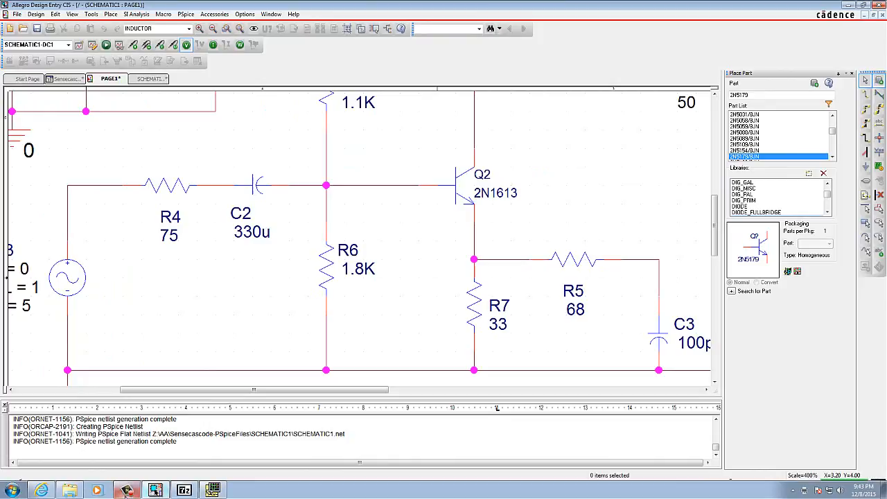